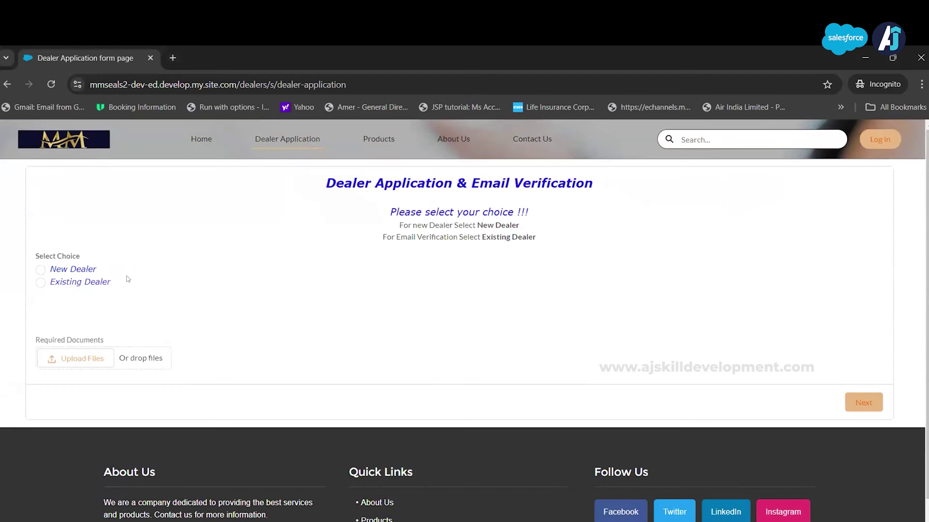
- Choose to apply as a New Dealer and proceed to the Basic Information step
click(41, 270)
click(875, 400)
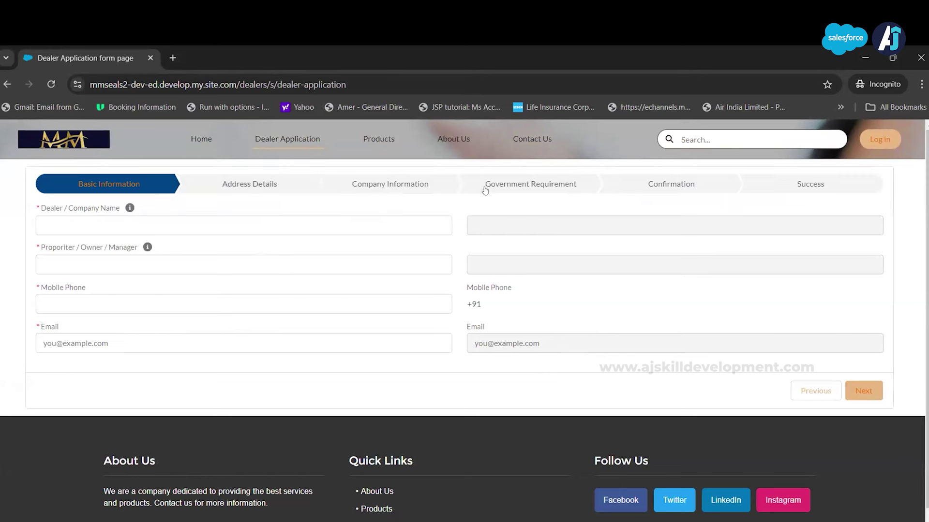
- Enter company name 'Mangal and mangal & sons', the owner's full name and a mobile number
click(241, 240)
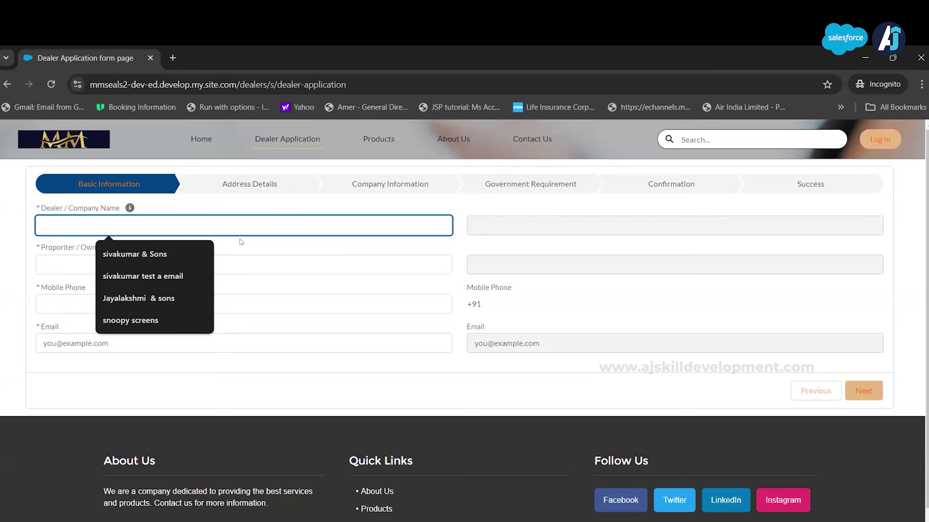
text(Manga)
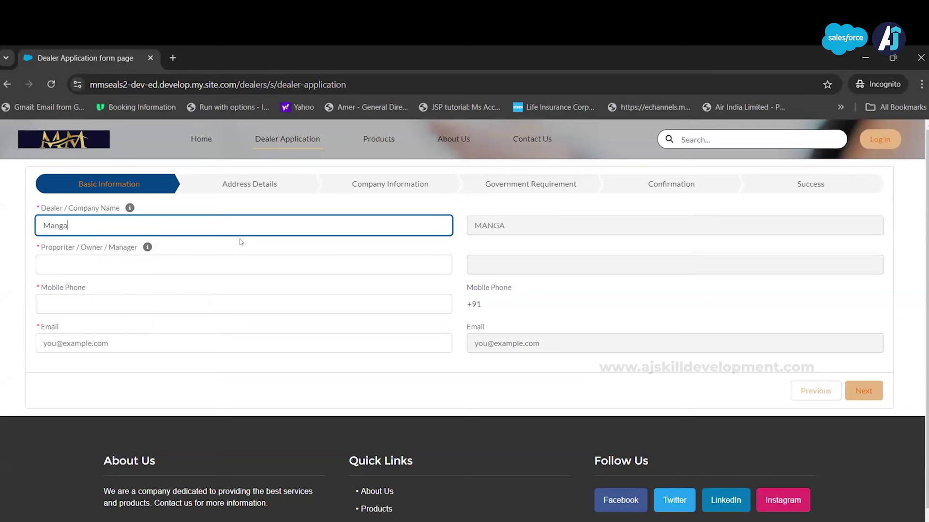
text(l and mangal )
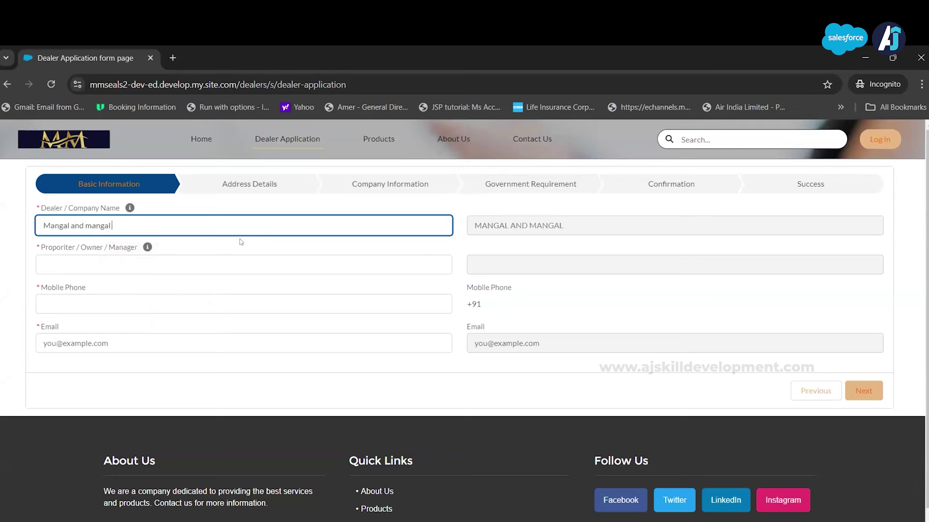
text(& sons)
click(196, 264)
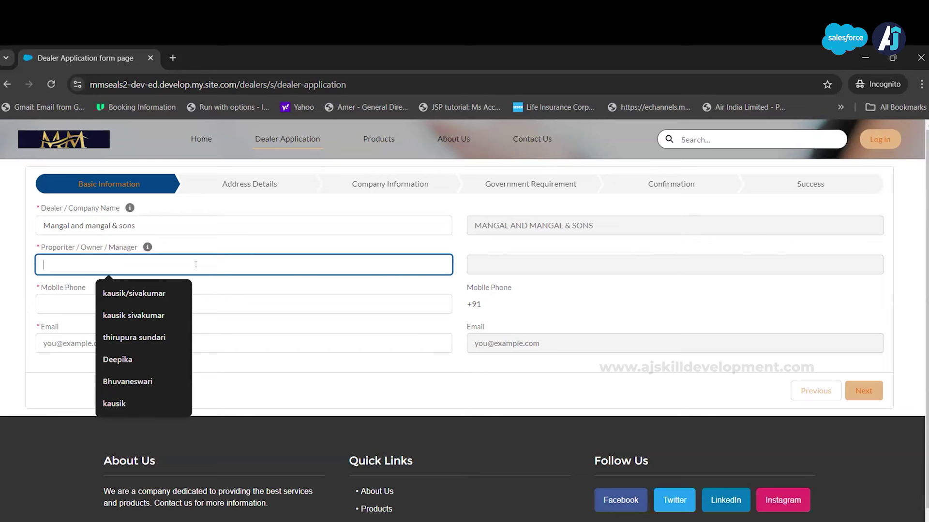
text(Sivakumar )
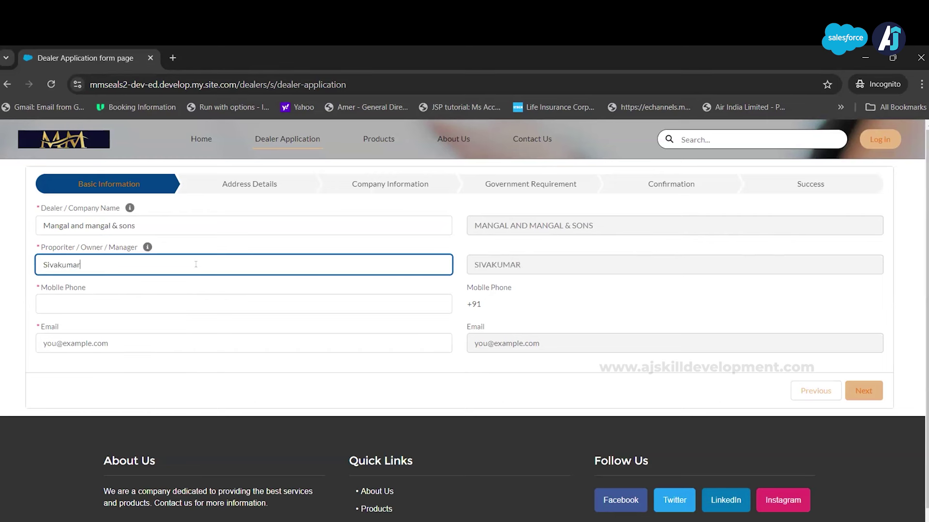
text(S)
click(142, 296)
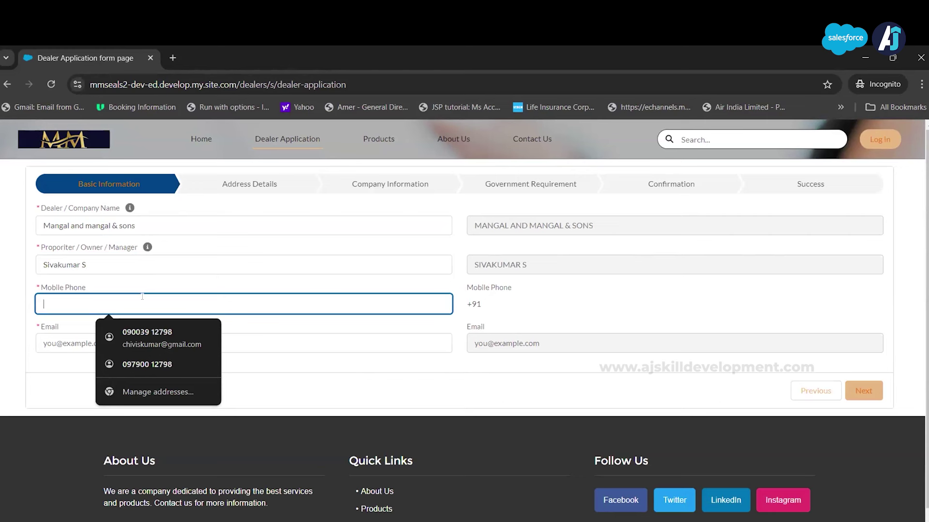
text(5012347890)
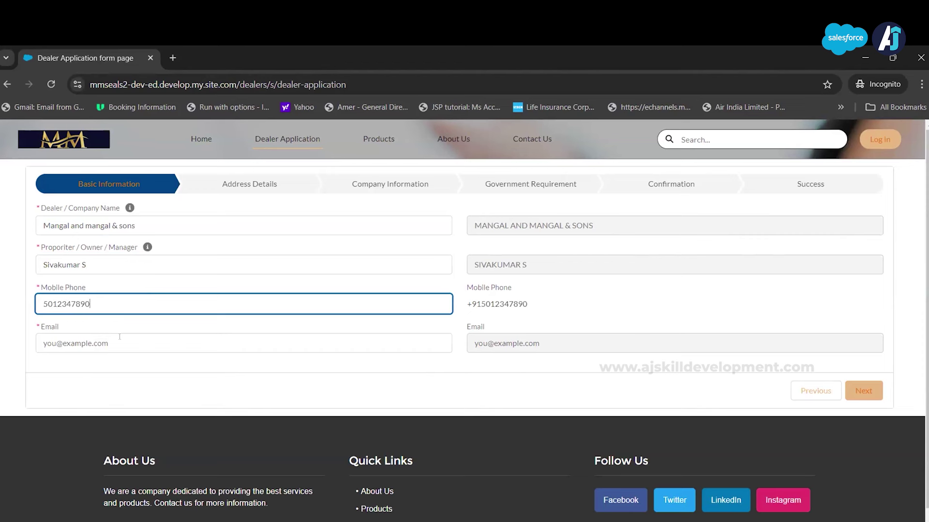
click(124, 343)
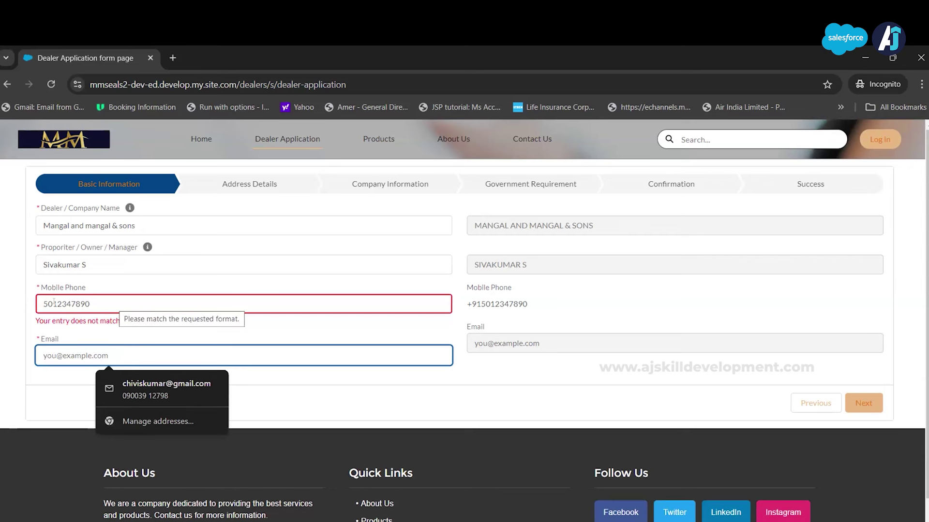
- Replace the rejected mobile number with a valid 10-digit one and enter the dealer's email address
click(97, 305)
key(BackSpace)
key(BackSpace)
key(BackSpace)
key(BackSpace)
key(BackSpace)
key(BackSpace)
key(BackSpace)
key(BackSpace)
key(BackSpace)
key(BackSpace)
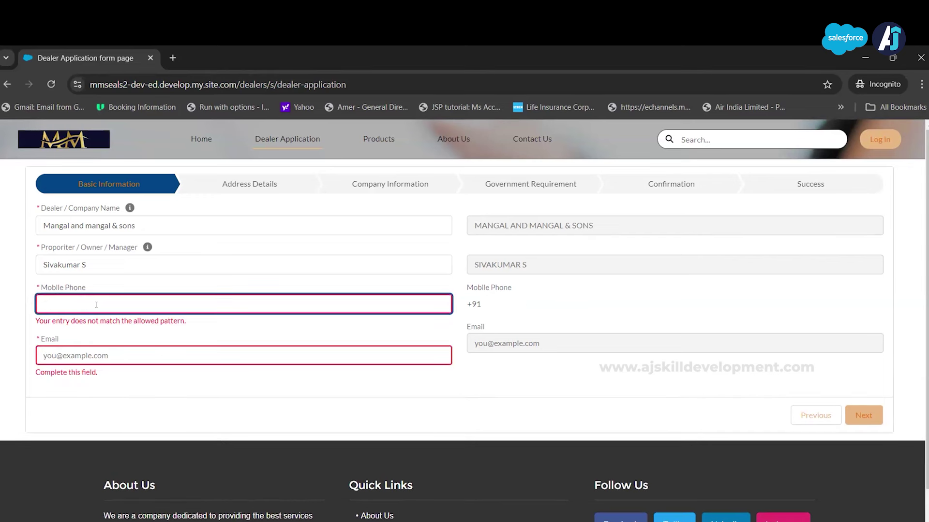
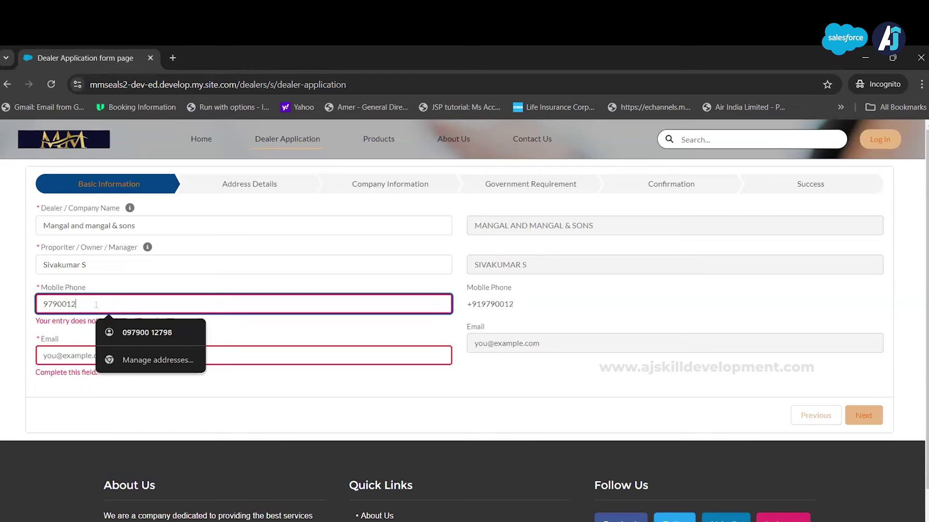
click(234, 349)
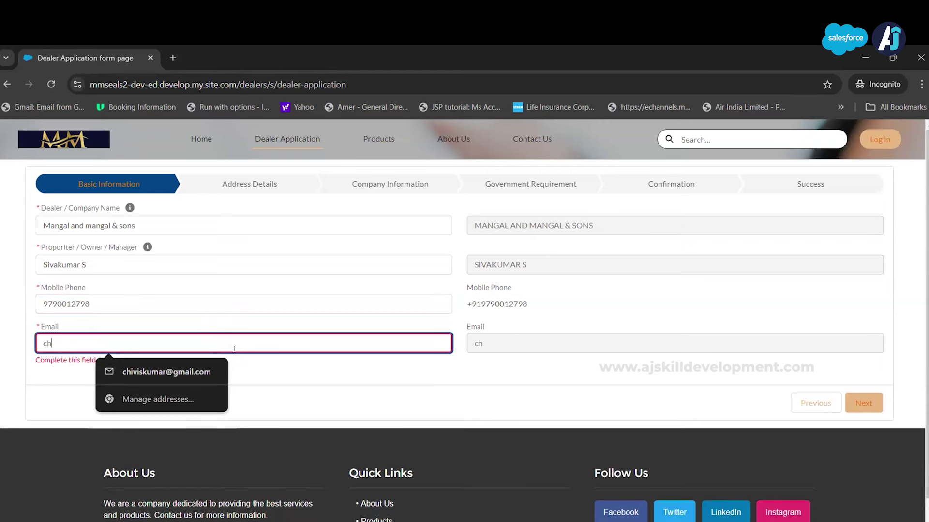
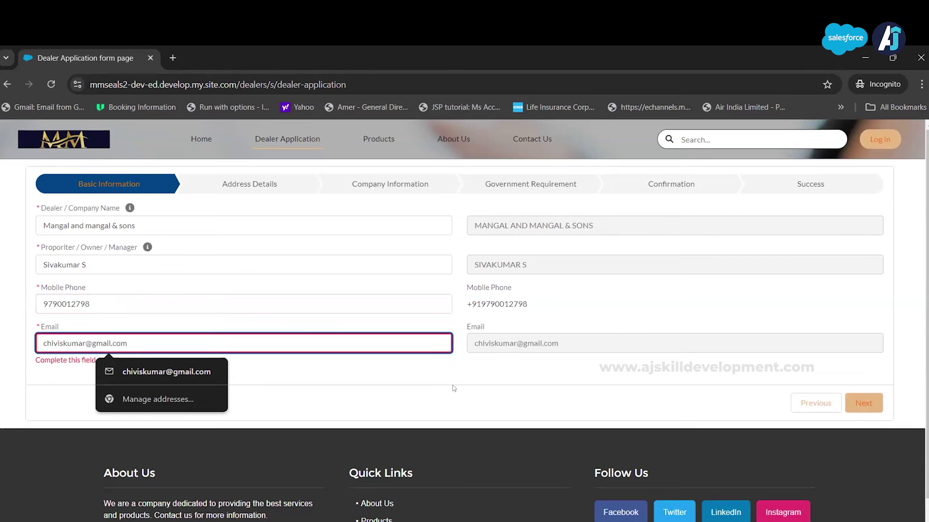
click(861, 404)
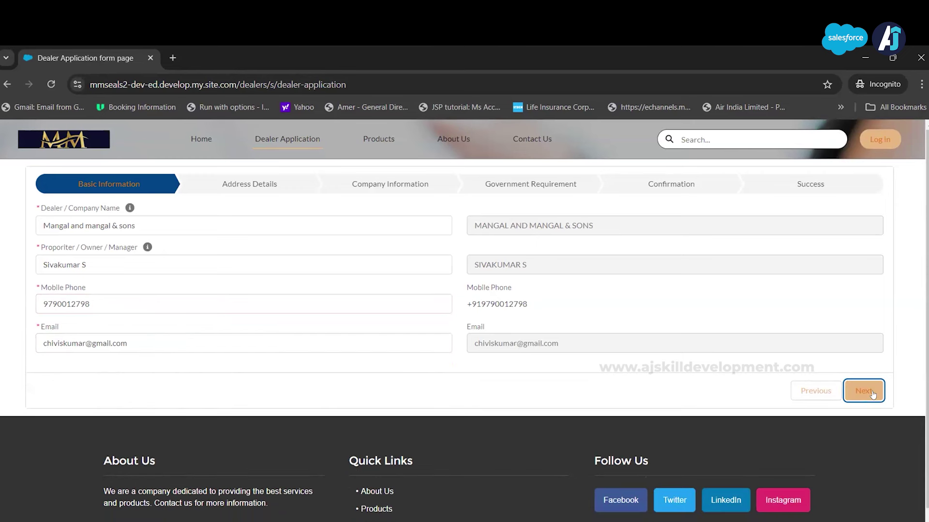
- Submit Basic Information, allow location access, and begin the Address Details search
click(866, 393)
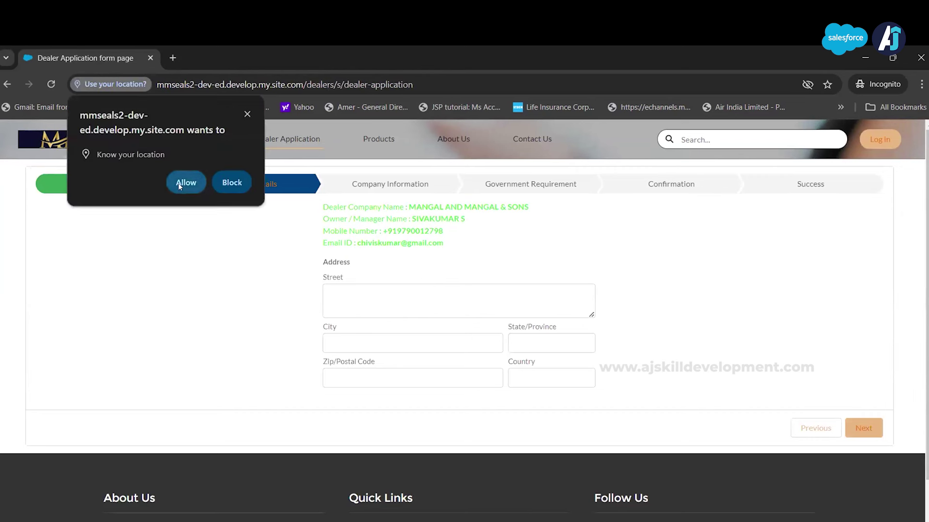
click(178, 182)
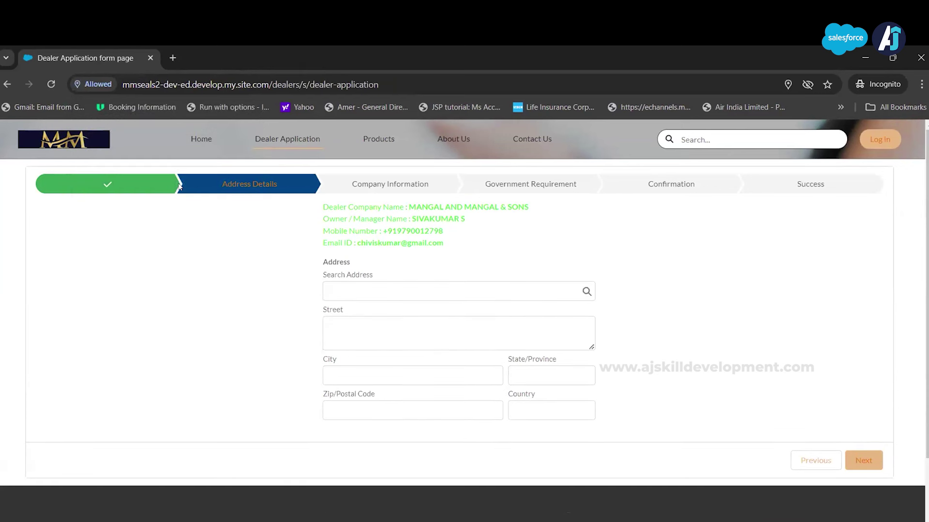
click(500, 286)
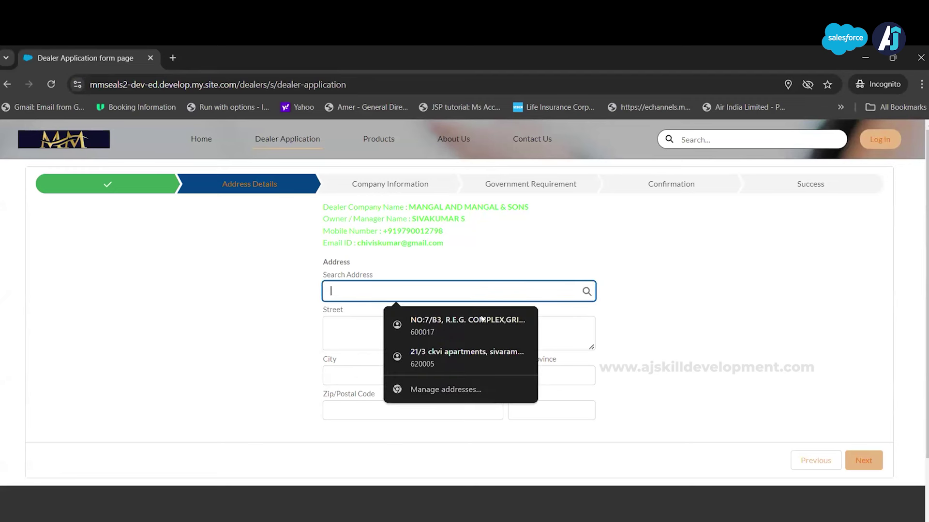
click(465, 357)
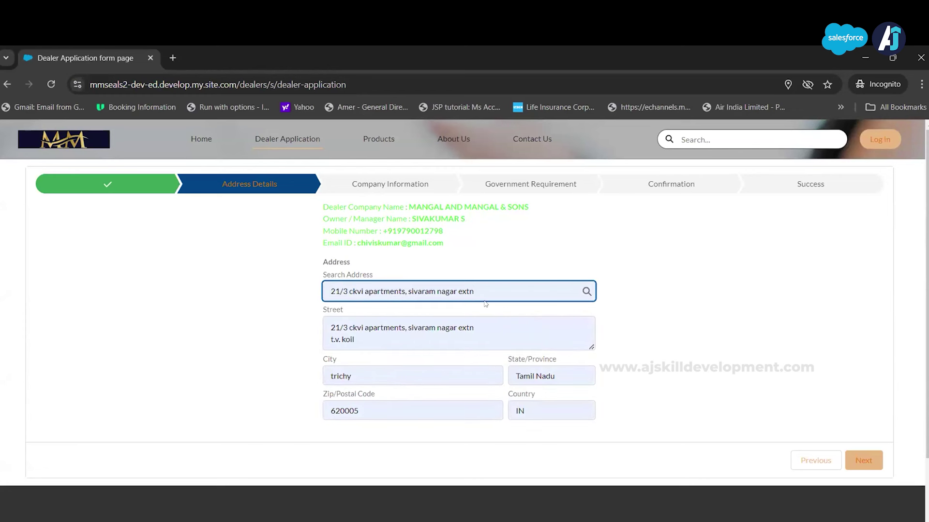
- Search 'karumandapam' to fill Tiruchirappalli, TN, India, then continue to Company Information
key(ctrl+BackSpace)
key(ctrl+BackSpace)
key(ctrl+BackSpace)
key(ctrl+BackSpace)
key(ctrl+BackSpace)
key(ctrl+BackSpace)
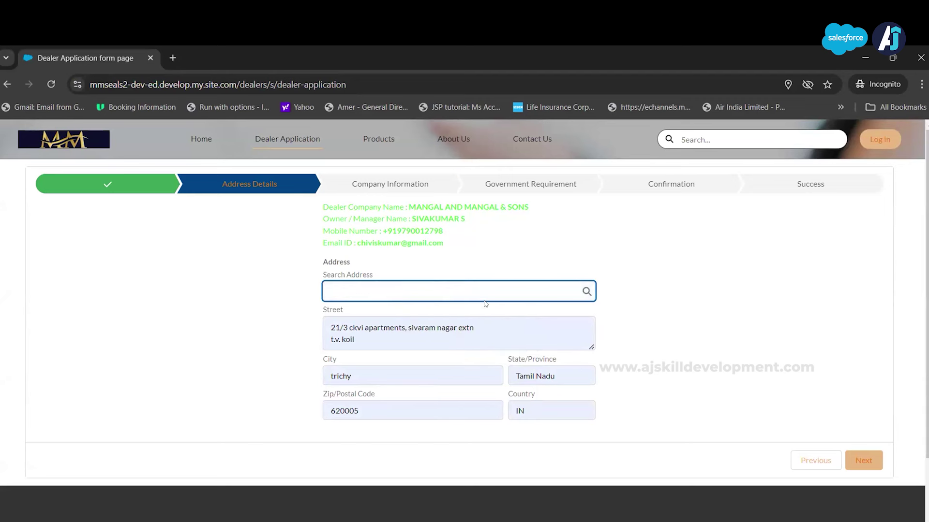
text(boston)
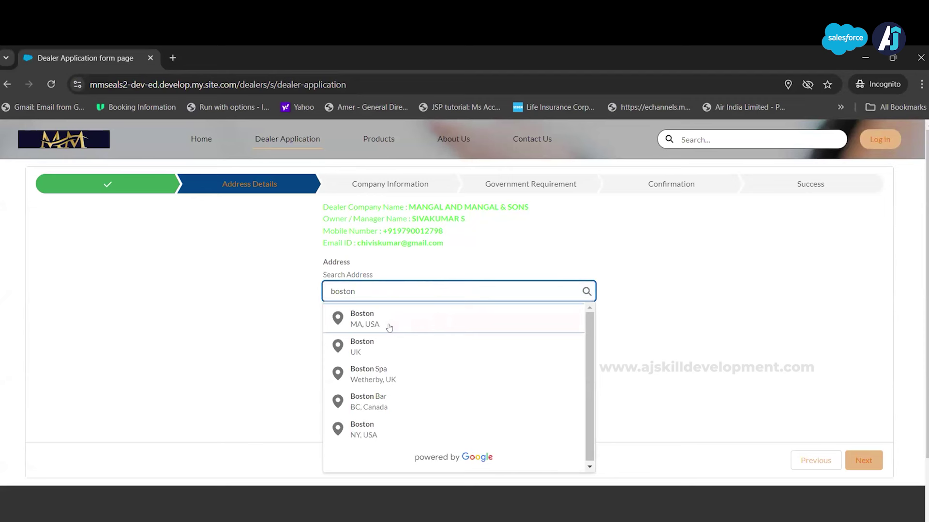
key(BackSpace)
key(BackSpace)
key(BackSpace)
key(BackSpace)
key(BackSpace)
key(BackSpace)
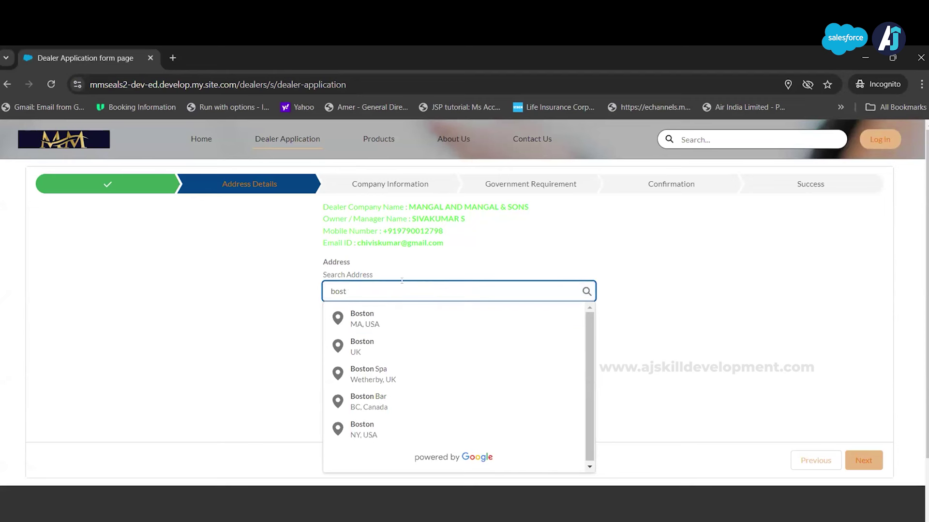
text(kau)
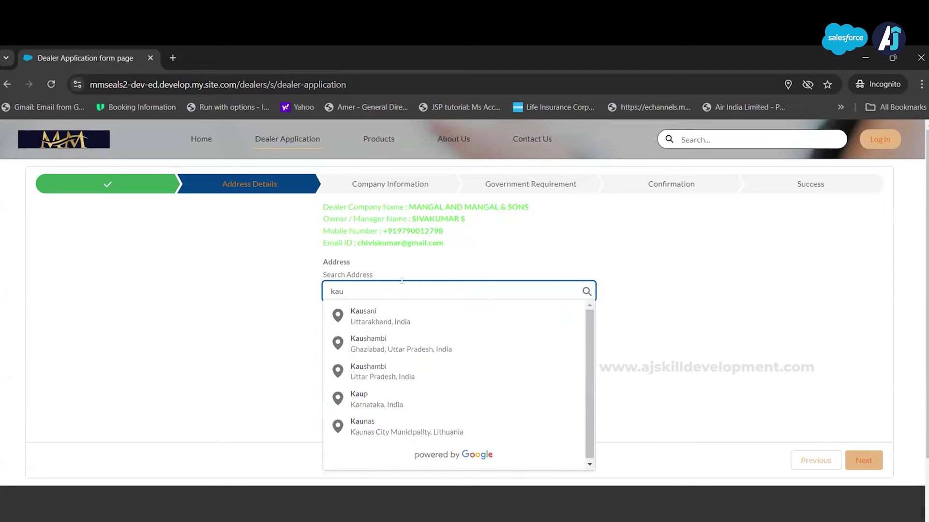
key(BackSpace)
text(rumandapam)
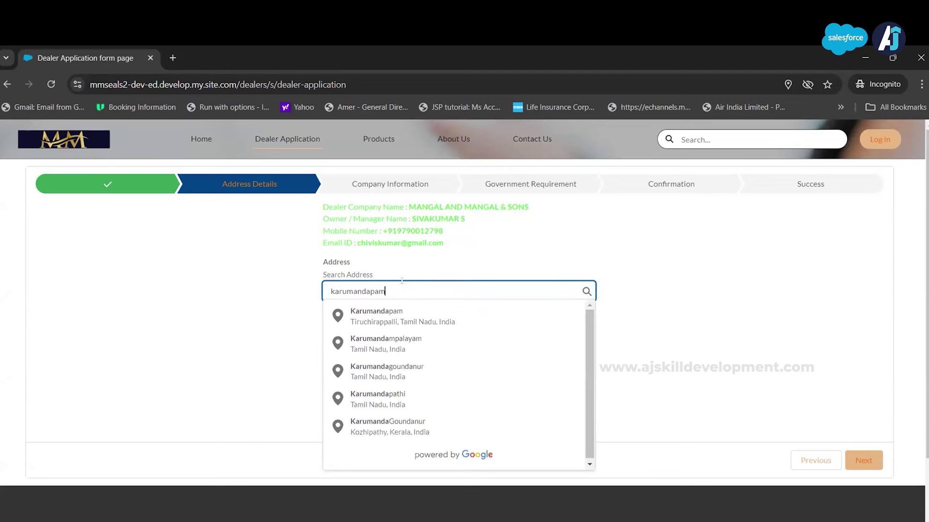
click(399, 319)
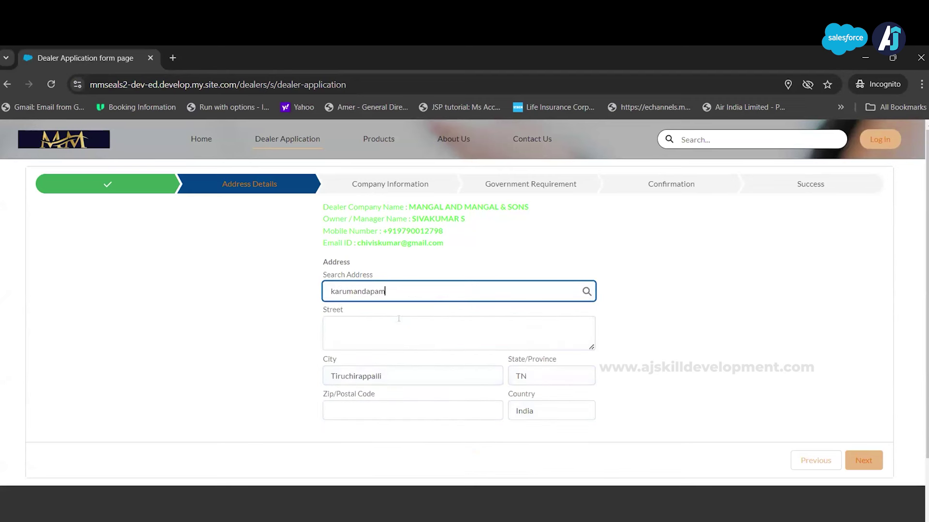
click(860, 461)
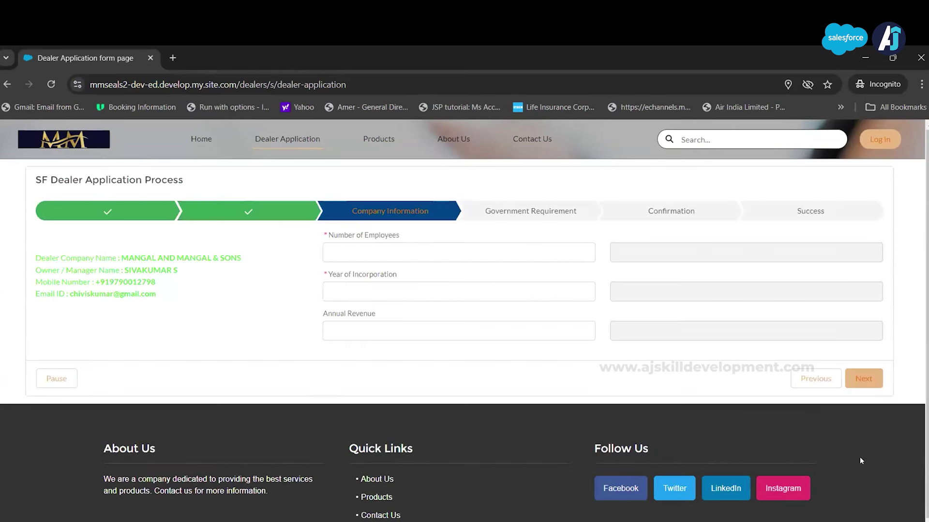
- Enter 60 employees, incorporation year 1975 and annual revenue 300000, then continue
click(366, 254)
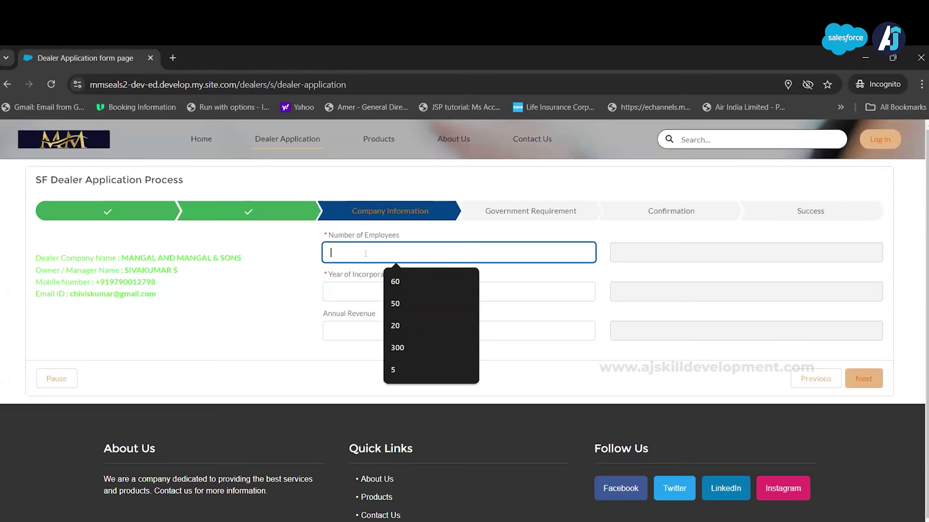
text(60)
click(366, 293)
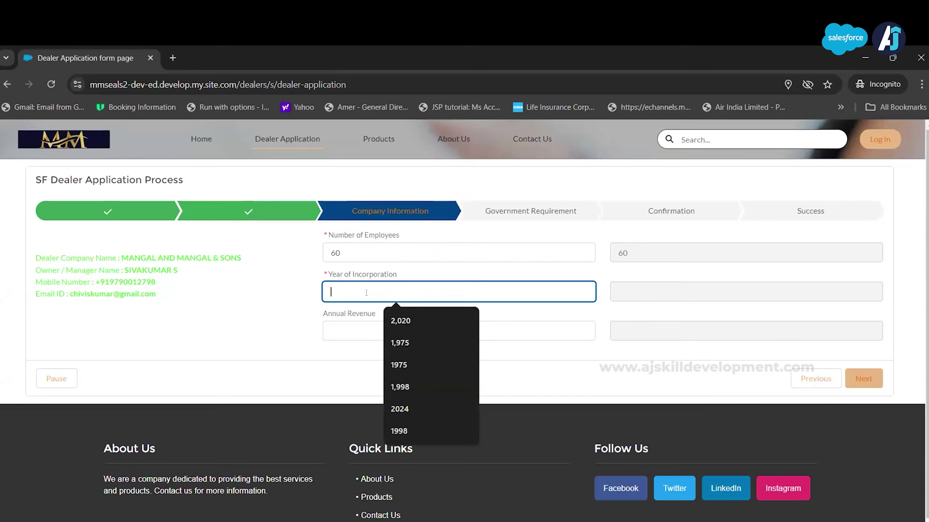
text(1975)
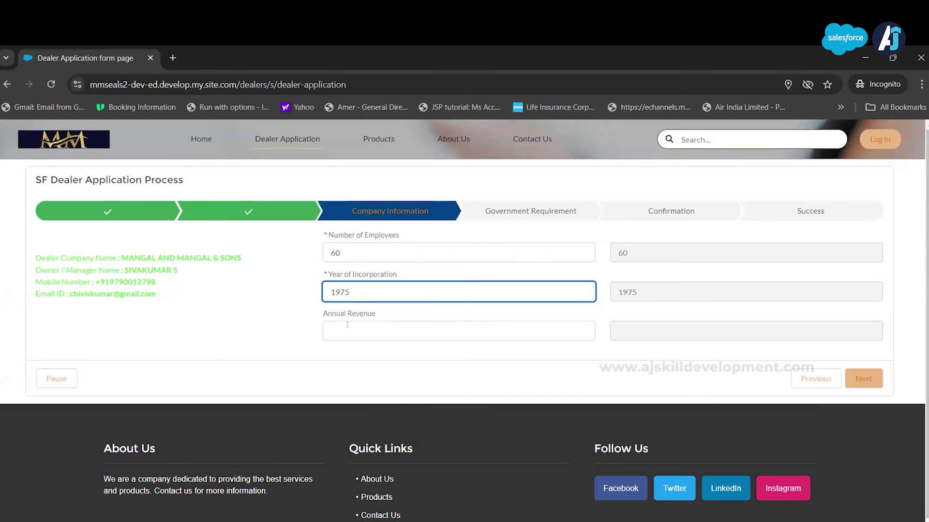
click(347, 332)
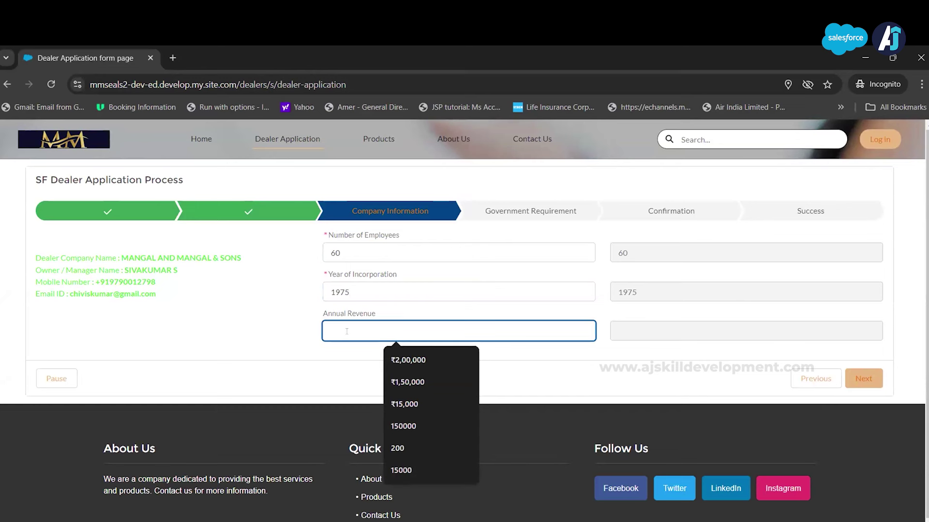
text(300000)
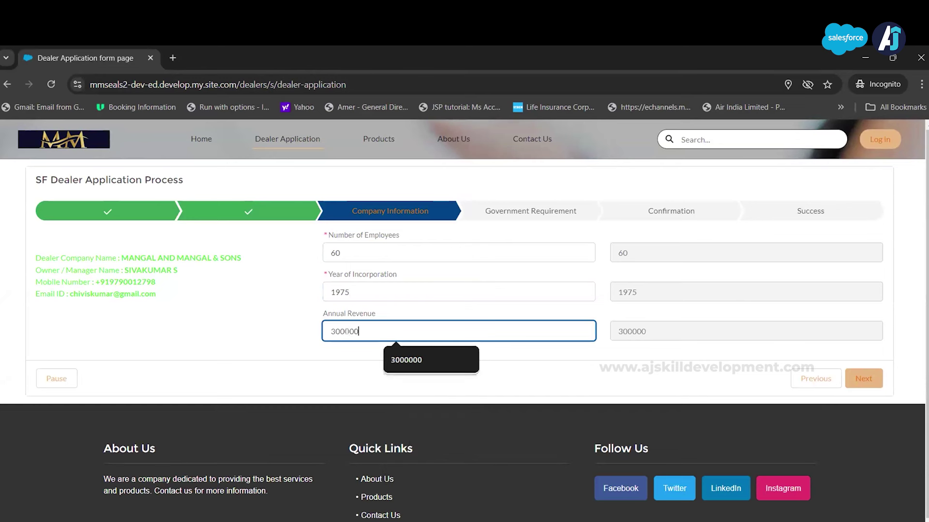
click(858, 379)
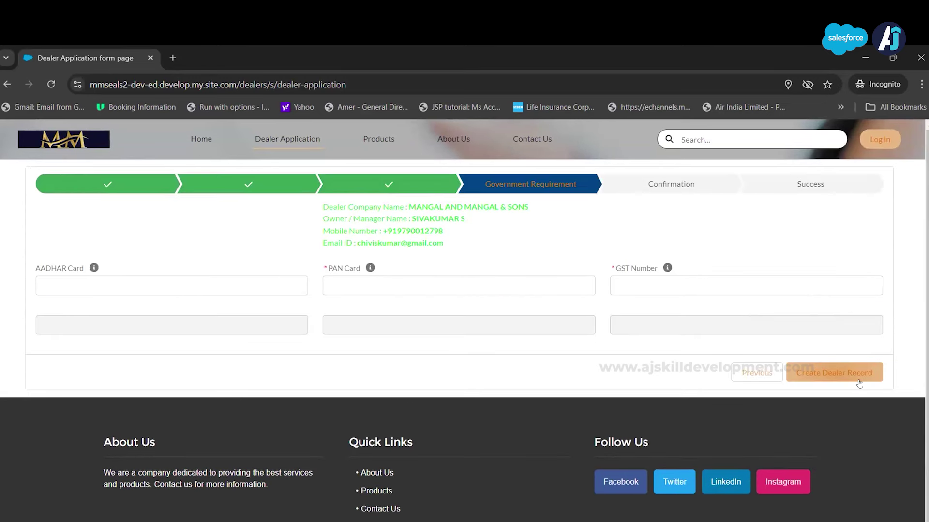
- Enter the dealer's AADHAR, PAN and GST numbers and submit to create the dealer record
click(196, 279)
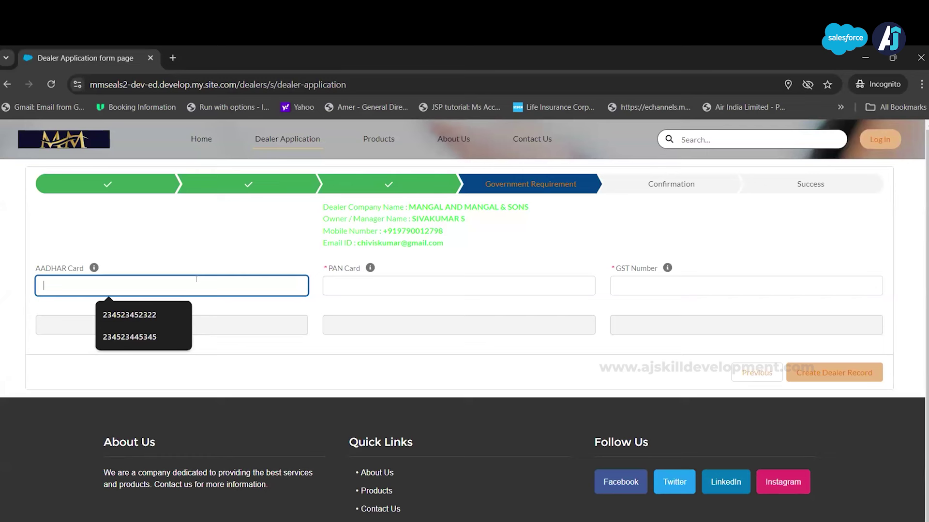
text(02)
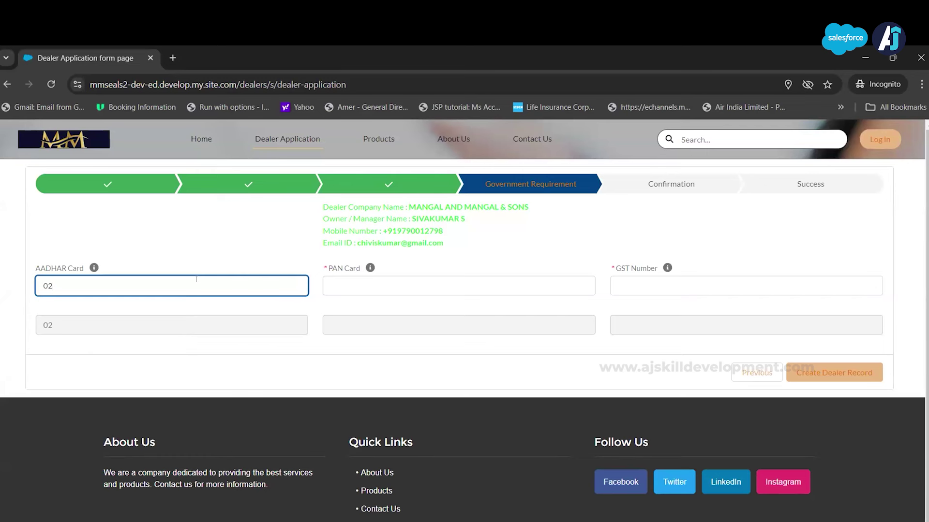
key(BackSpace)
text(12312341234)
click(430, 288)
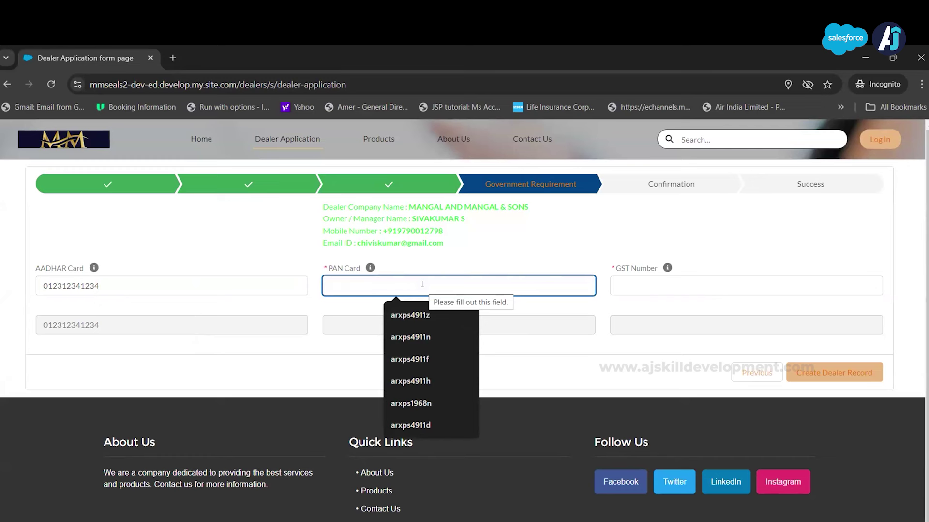
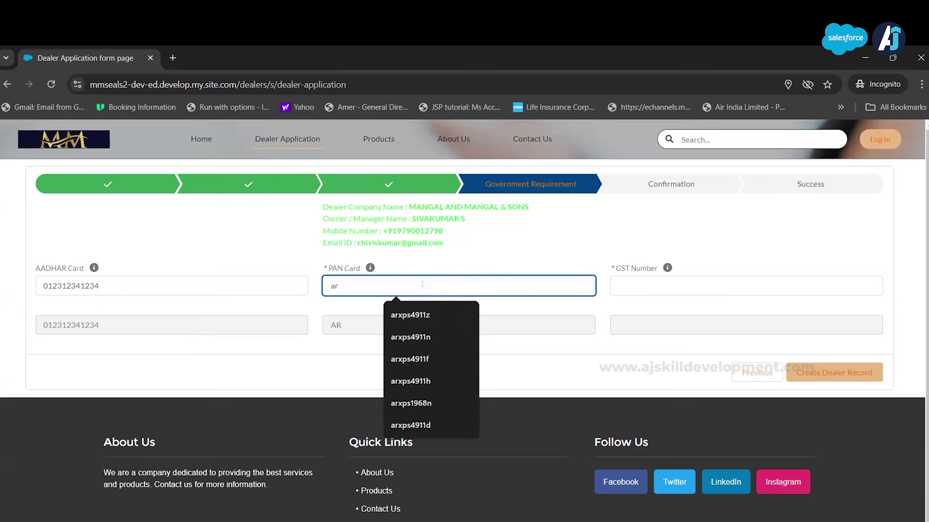
click(672, 286)
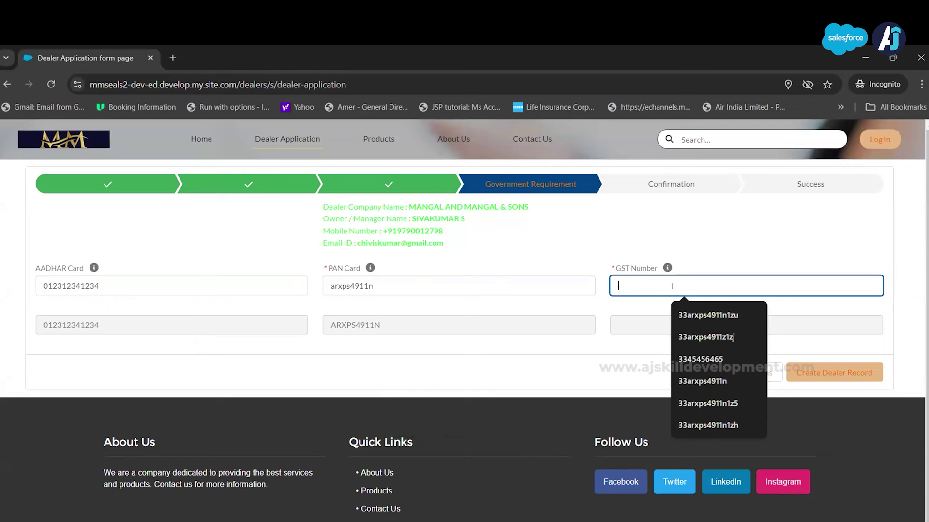
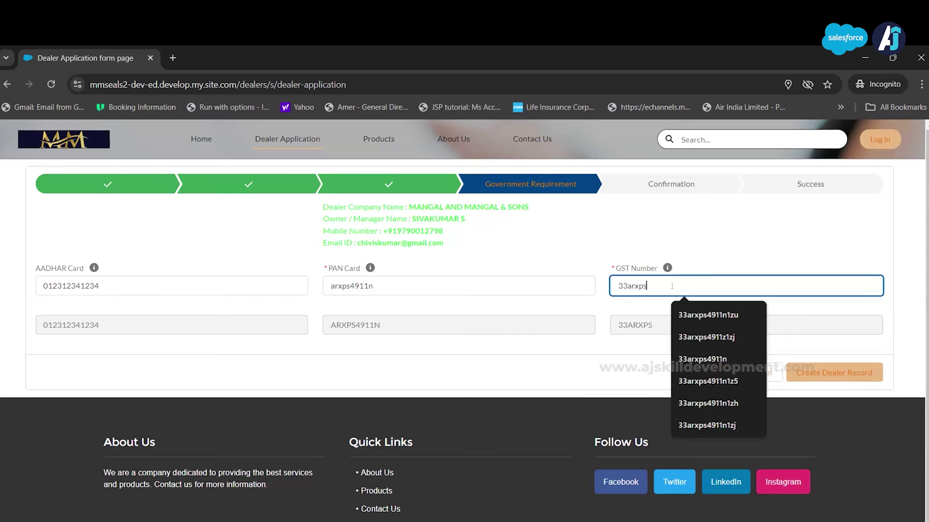
click(841, 373)
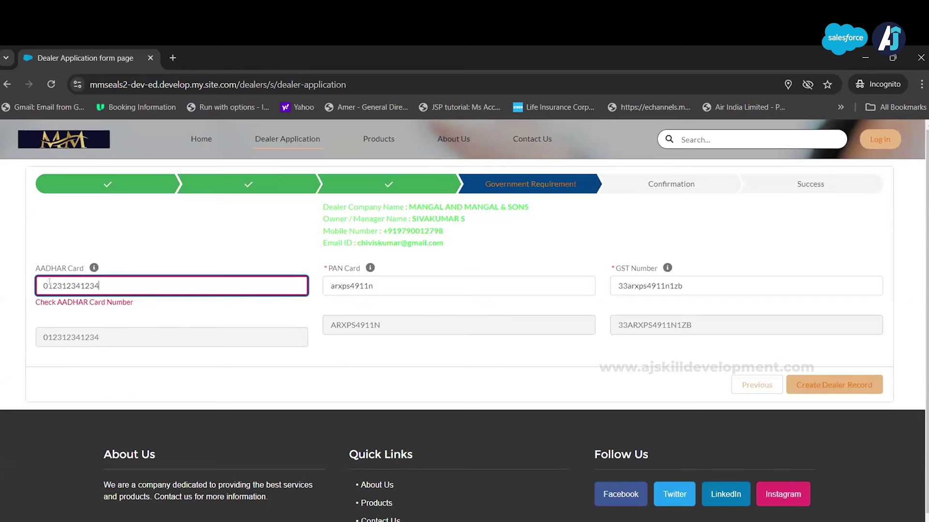
- Replace the rejected AADHAR number with a valid 12-digit one and resubmit
key(BackSpace)
key(BackSpace)
key(BackSpace)
key(BackSpace)
key(BackSpace)
key(BackSpace)
key(BackSpace)
key(BackSpace)
key(BackSpace)
key(BackSpace)
key(BackSpace)
key(BackSpace)
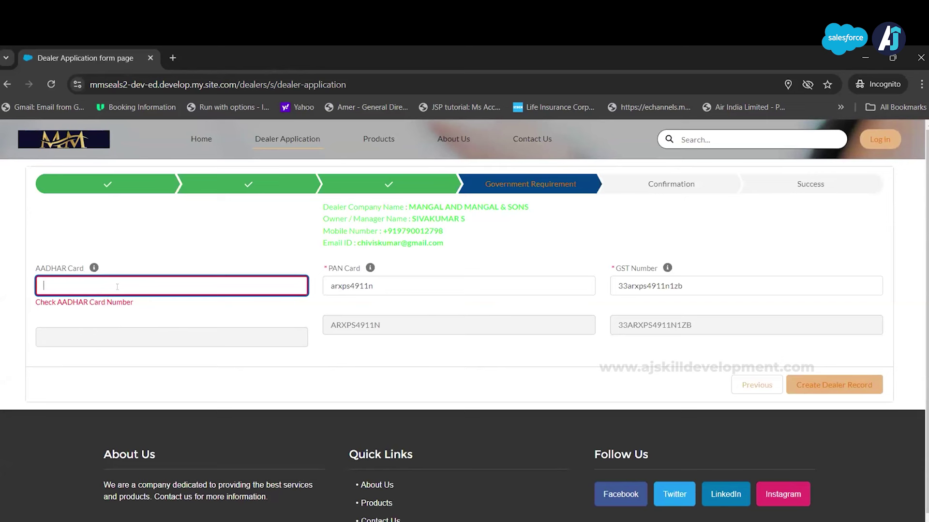
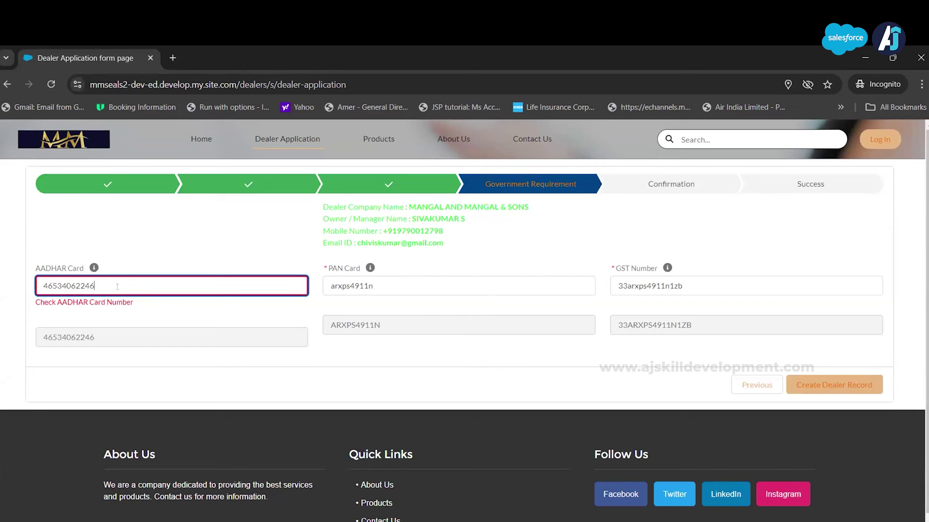
click(834, 384)
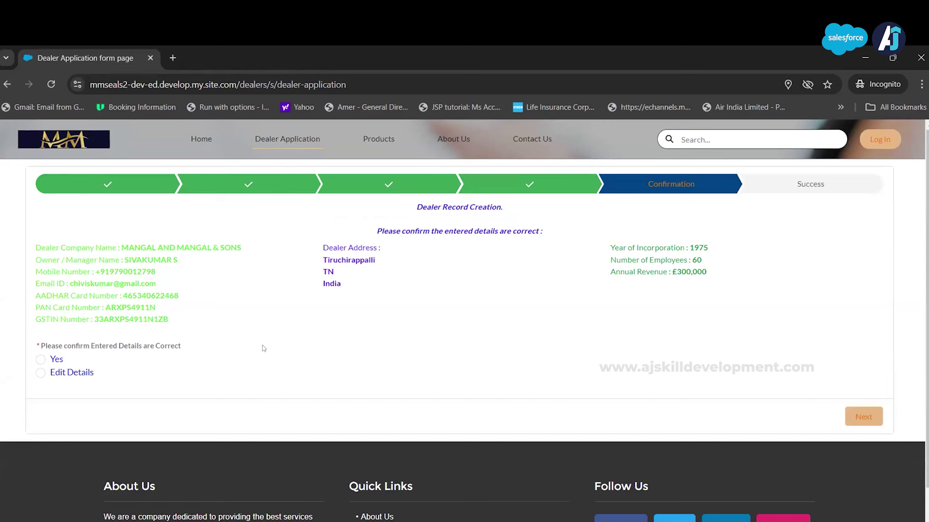
- Choose Edit Details with Address Details marked, returning to the address step
click(39, 372)
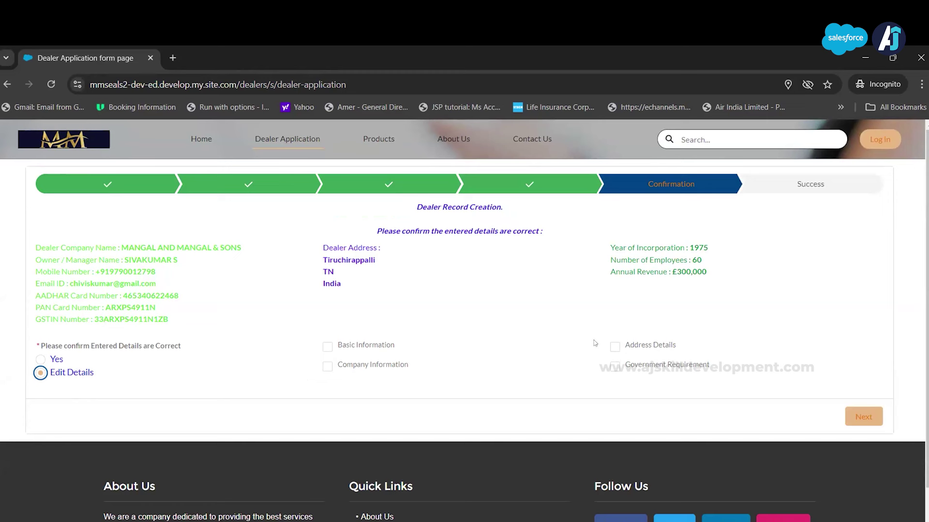
click(615, 347)
click(864, 418)
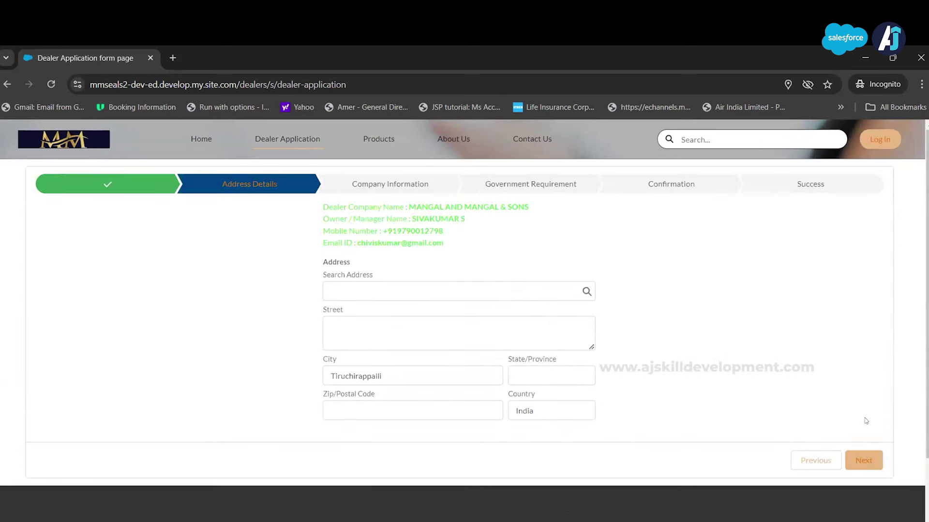
- Look up Karumandapam again to refill city, state and country
click(433, 286)
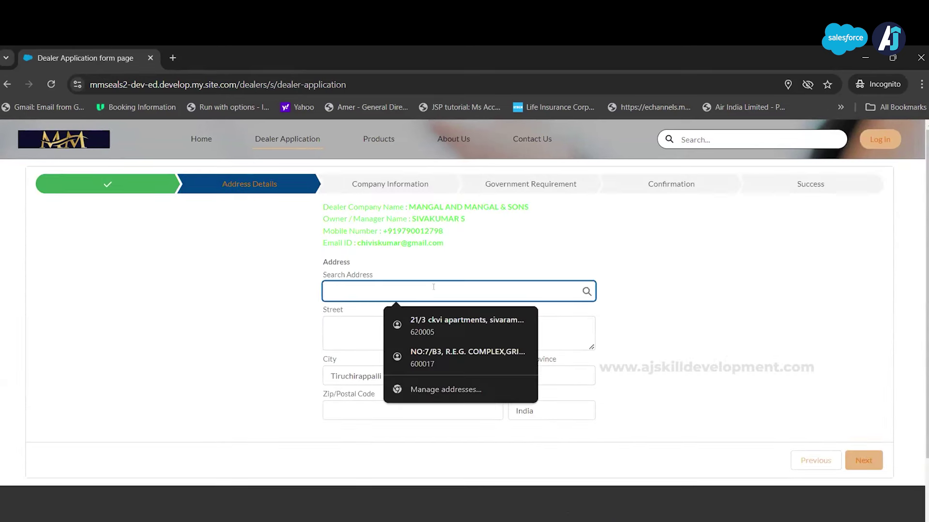
text(karuman)
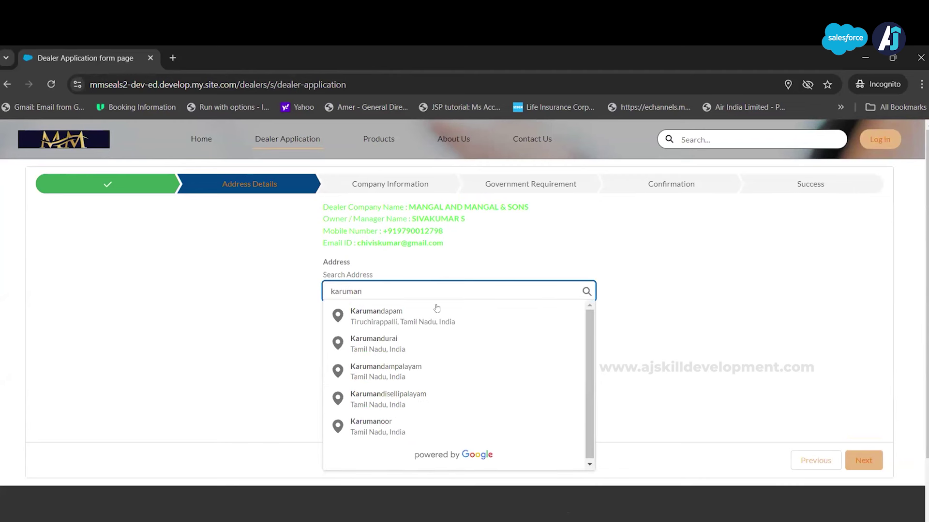
click(415, 321)
- Enter the dealer's street address and postal code, then go on to confirmation
click(392, 333)
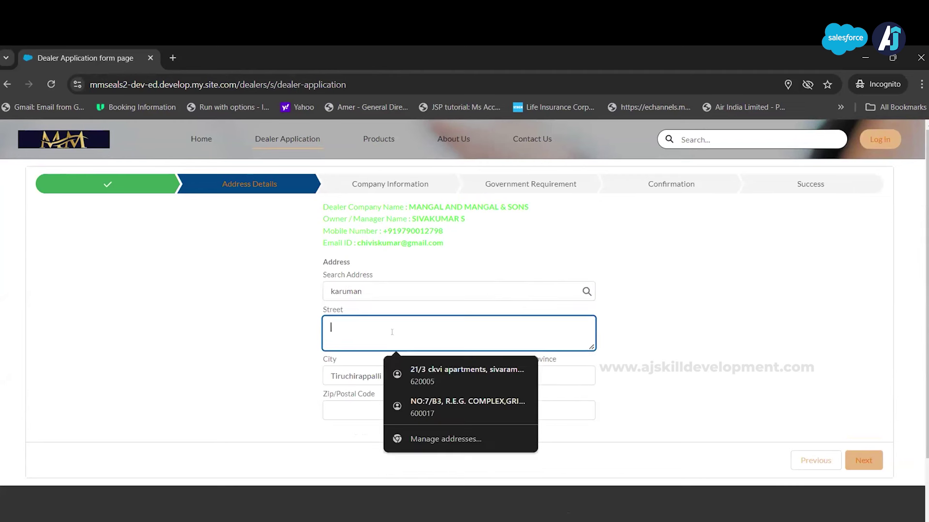
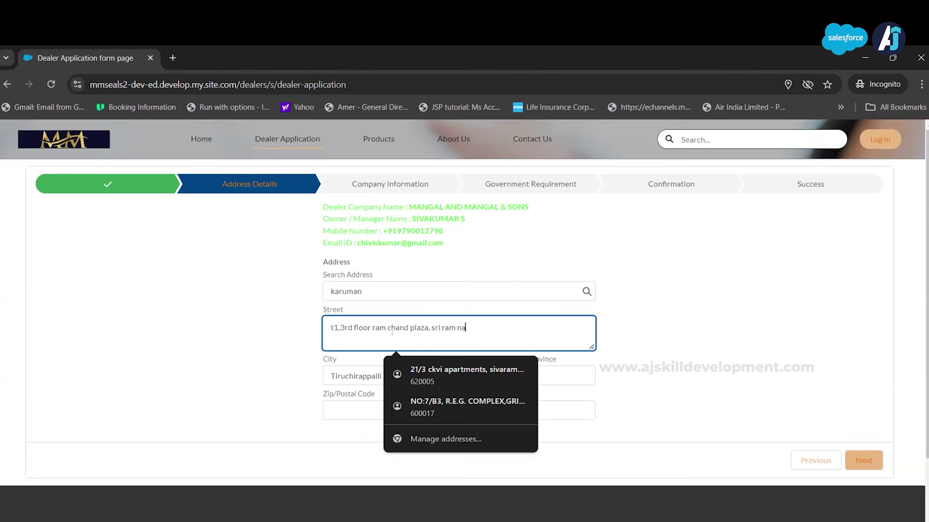
click(672, 387)
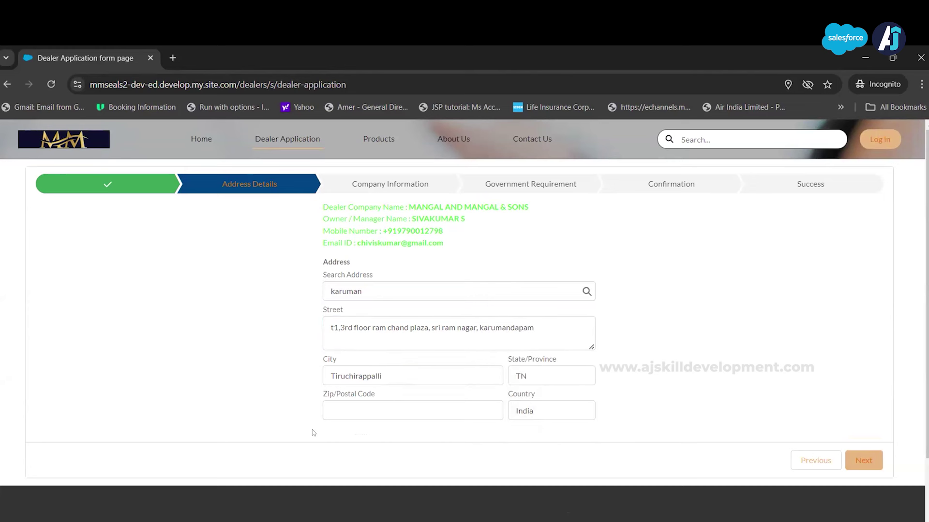
click(415, 406)
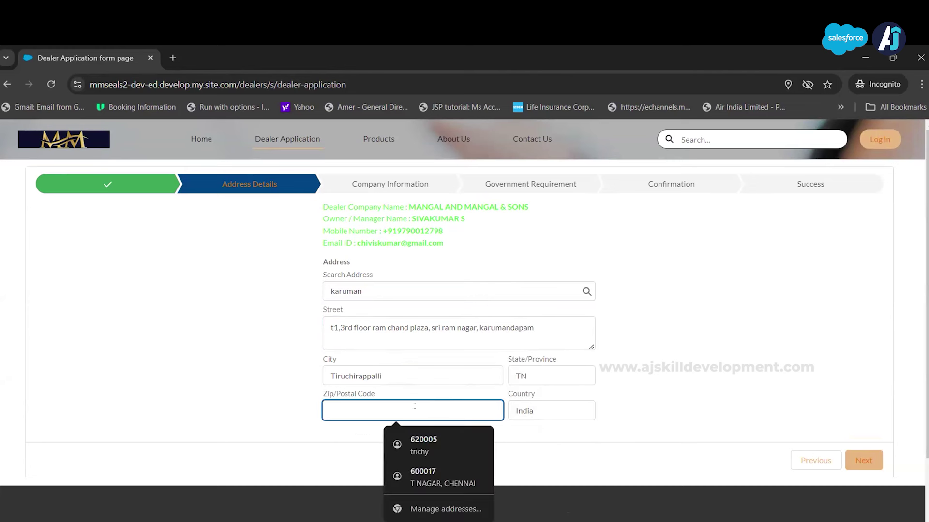
text(620001)
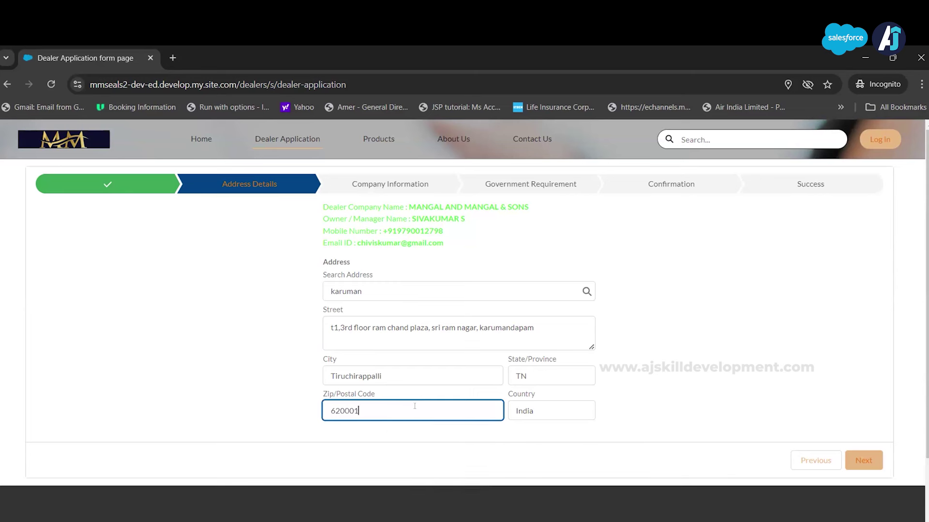
click(862, 464)
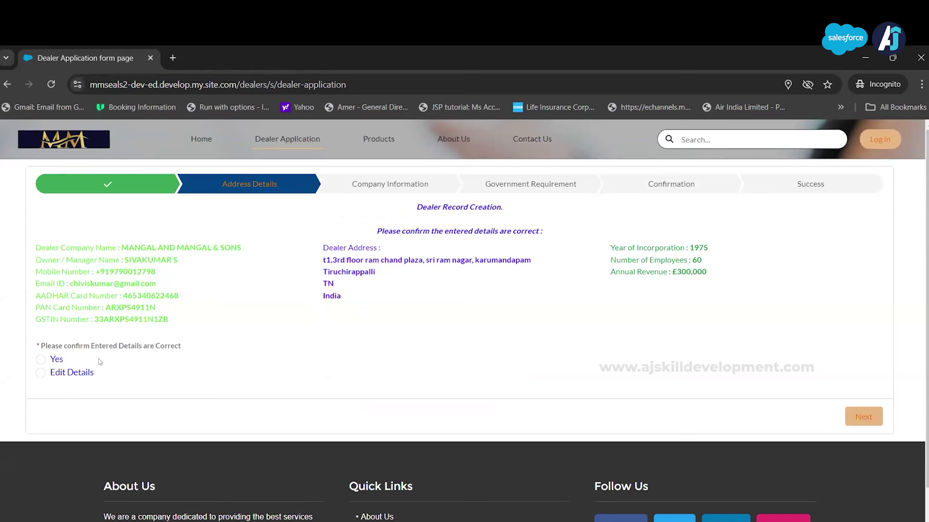
- Confirm the details are correct with Yes and submit, creating dealer record DA-0056
click(41, 360)
click(863, 417)
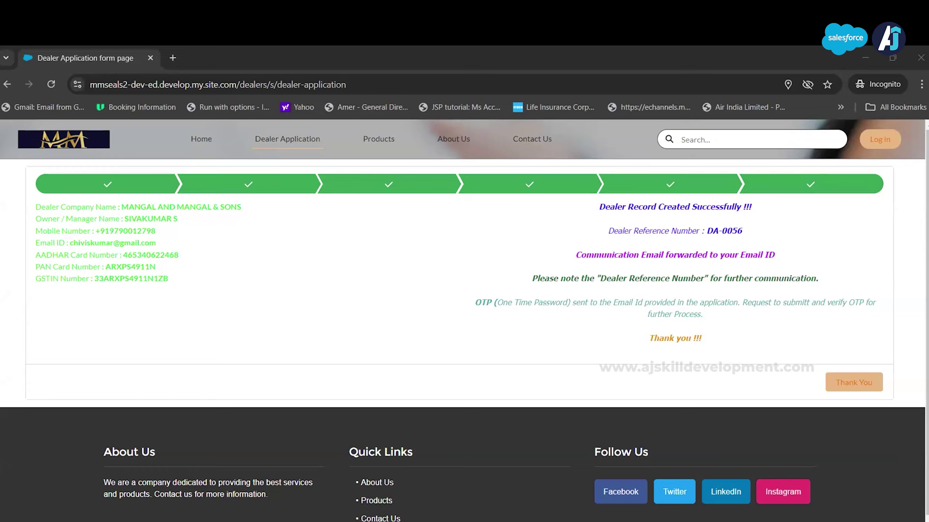
- Look up the existing dealer by reference number to show its contact person, dealer name and email
click(865, 383)
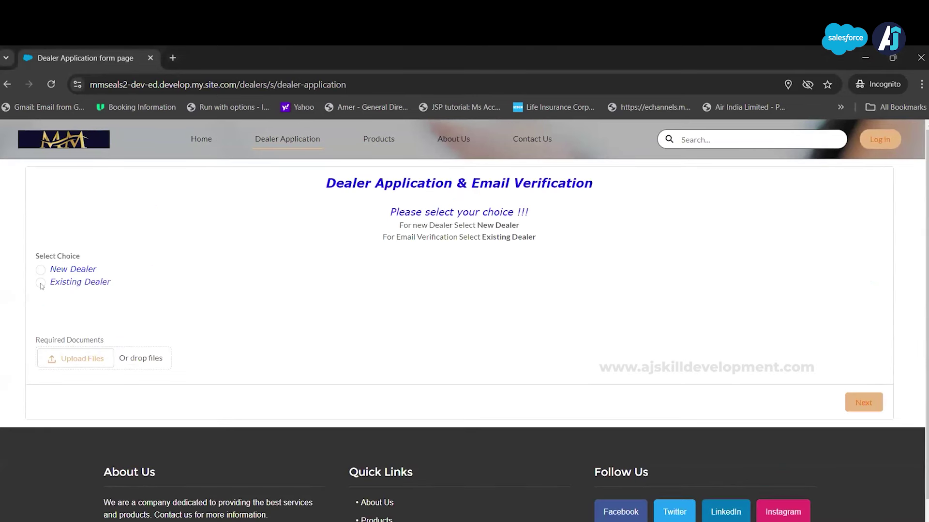
click(41, 283)
click(73, 324)
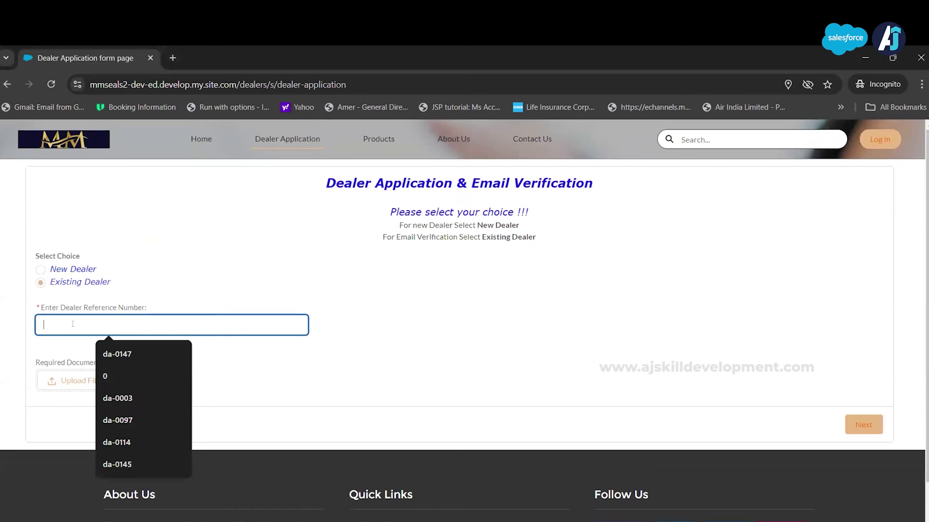
text(da-)
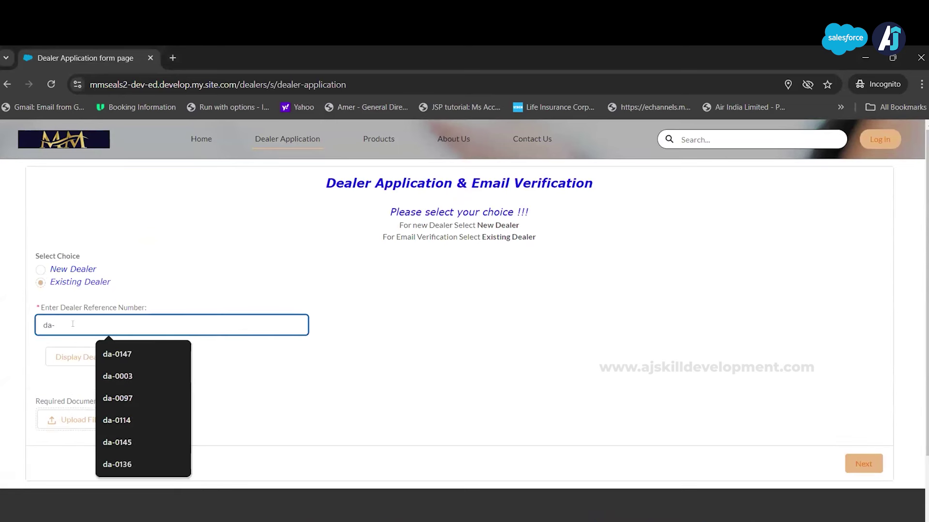
text(0056)
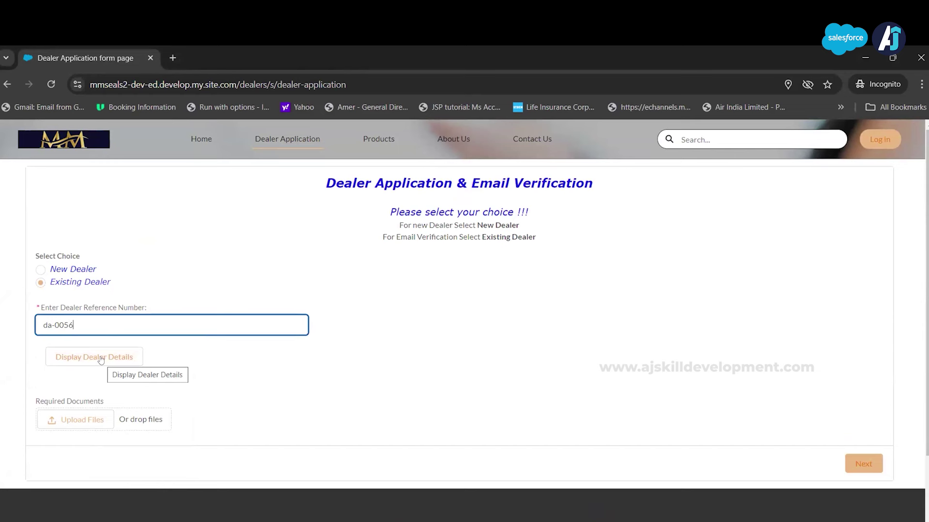
click(101, 359)
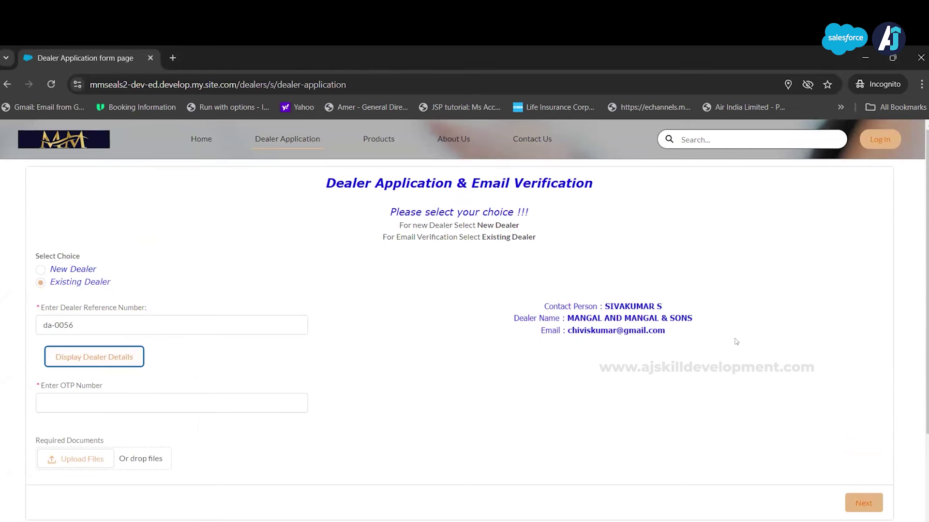
- Enter the emailed one-time code and submit it so the dealer's email shows as verified
click(93, 401)
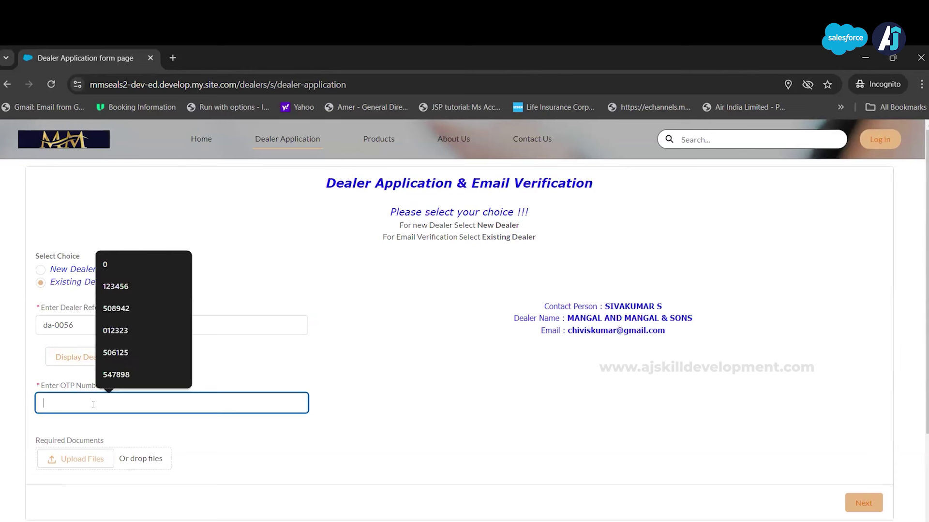
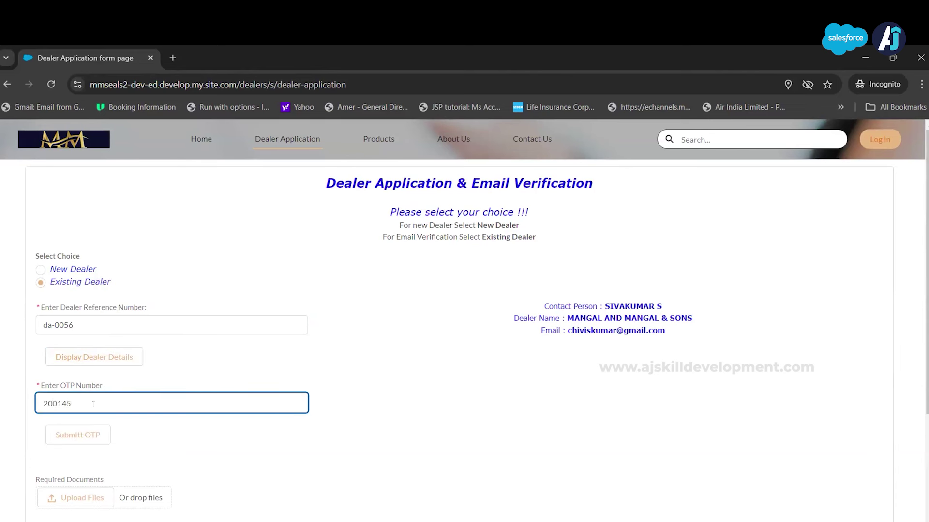
click(79, 435)
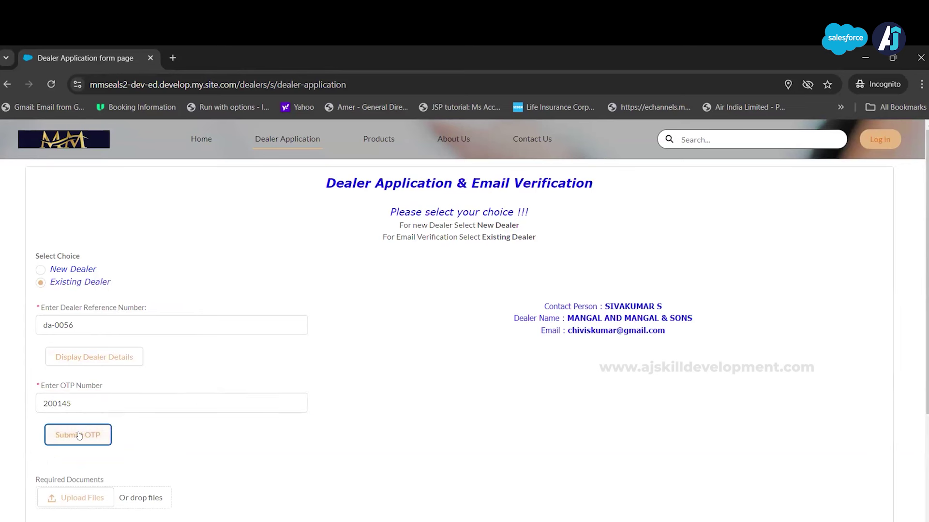
scroll(416, 459, down, 1)
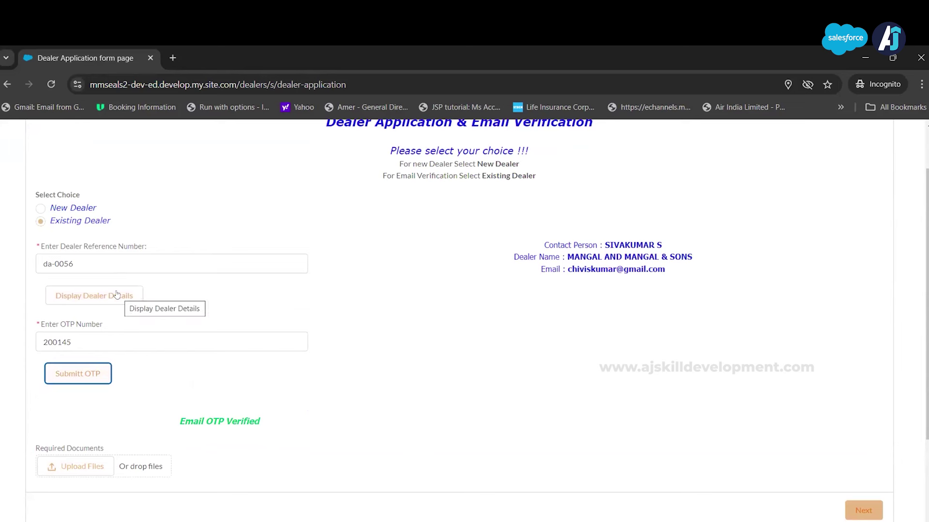
- Choose the apex-generated PDF from Downloads as a required document to upload
click(90, 469)
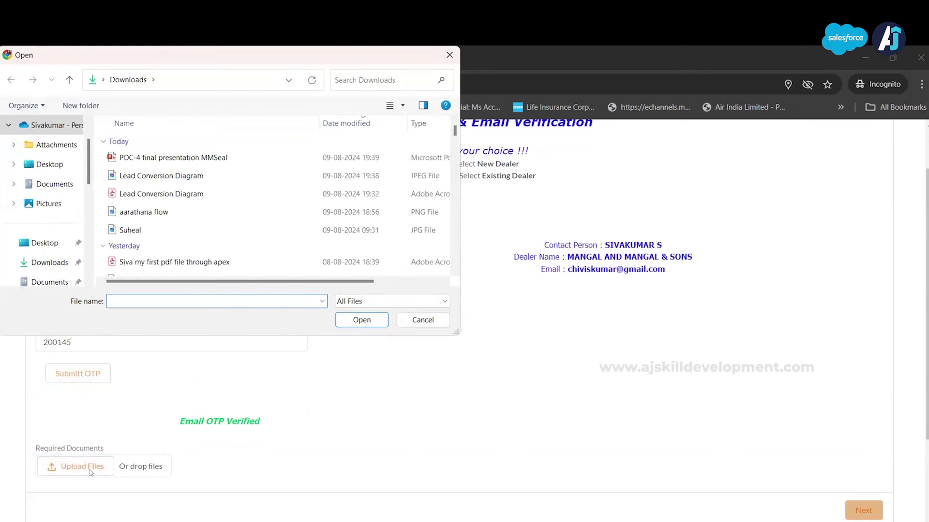
click(161, 267)
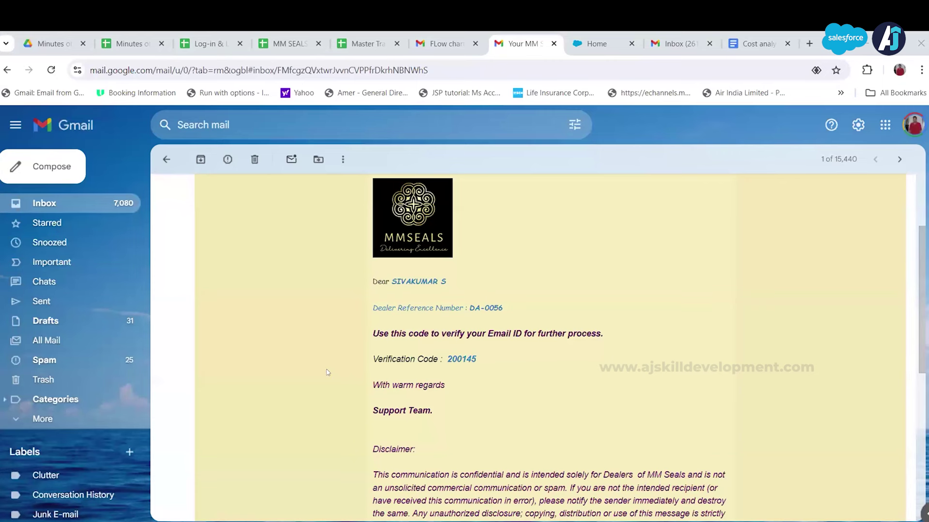
scroll(327, 372, up, 1)
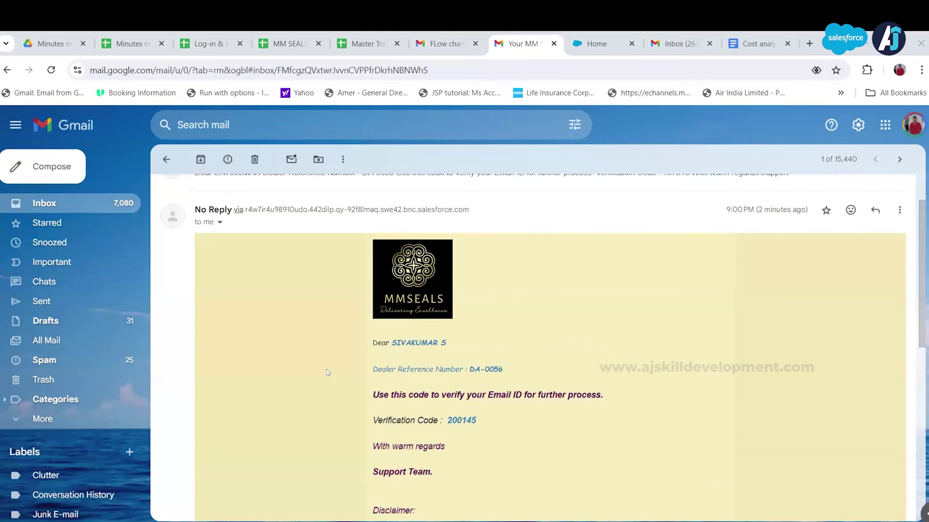
scroll(304, 352, up, 1)
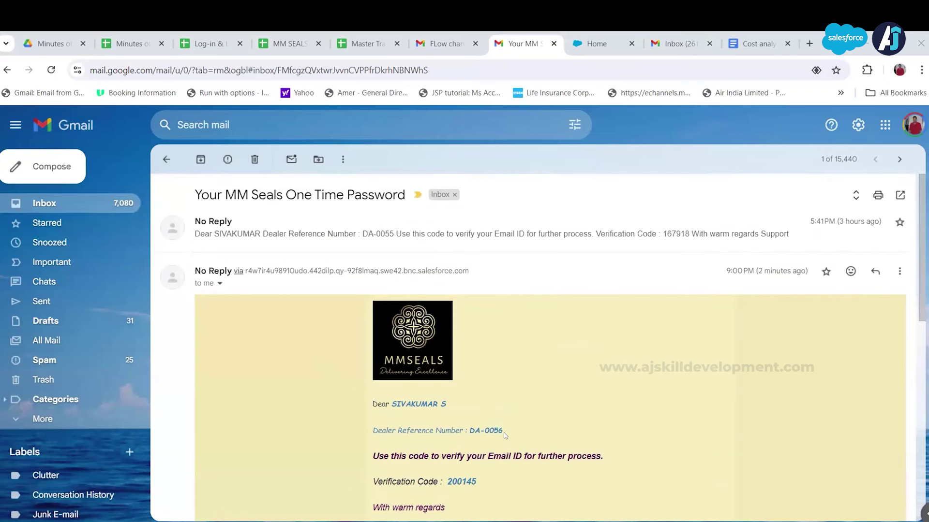
scroll(504, 433, down, 1)
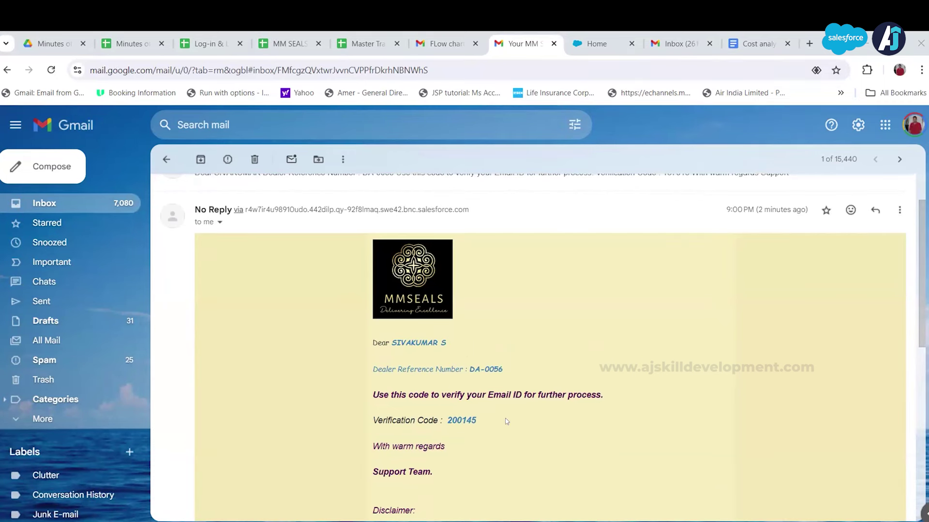
scroll(507, 422, down, 1)
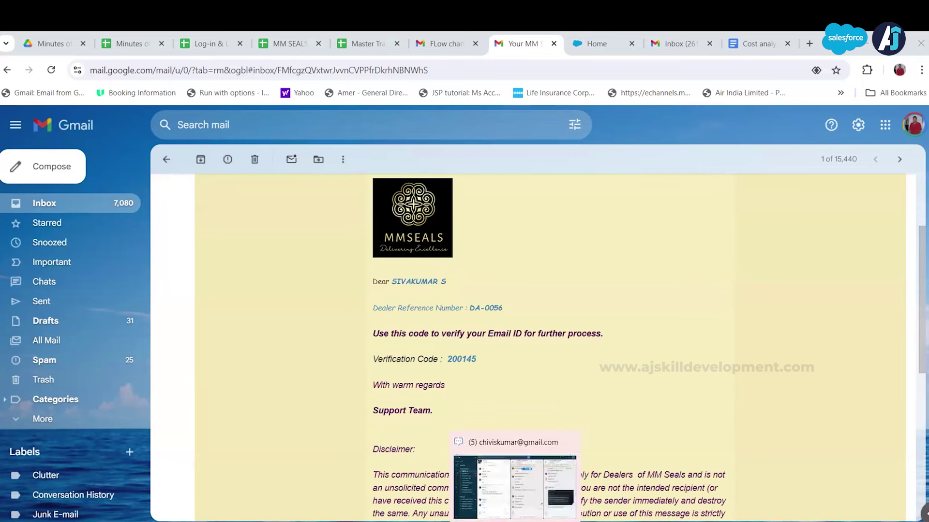
- Upload the apex-generated PDF as the required document and continue with Next
mouse_move(542, 521)
click(658, 492)
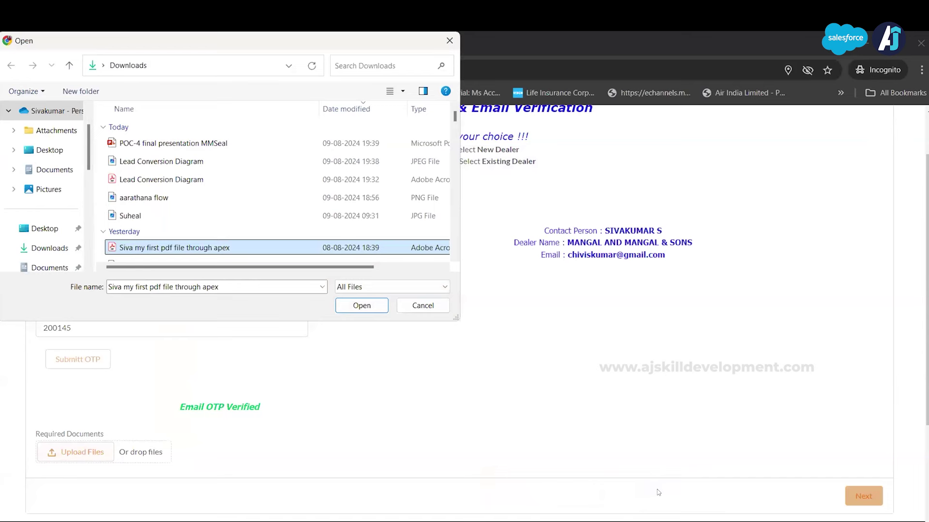
click(362, 306)
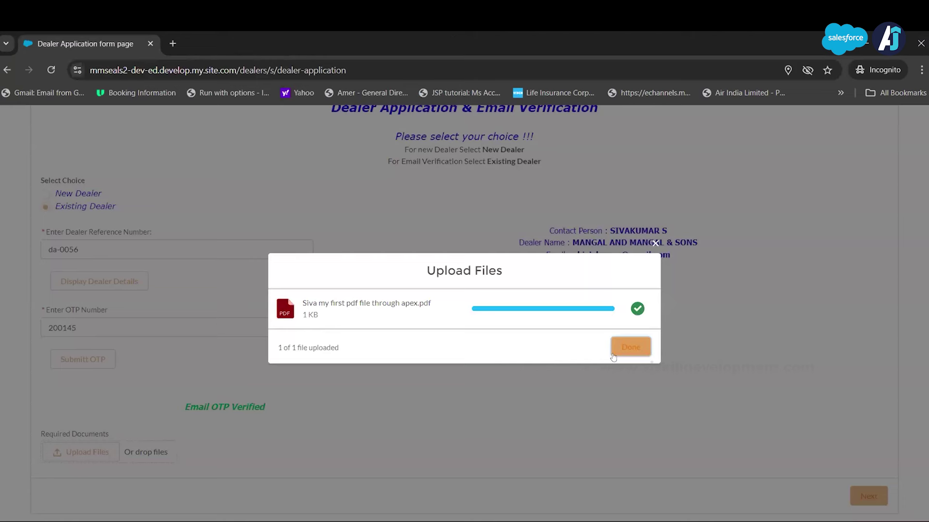
click(632, 349)
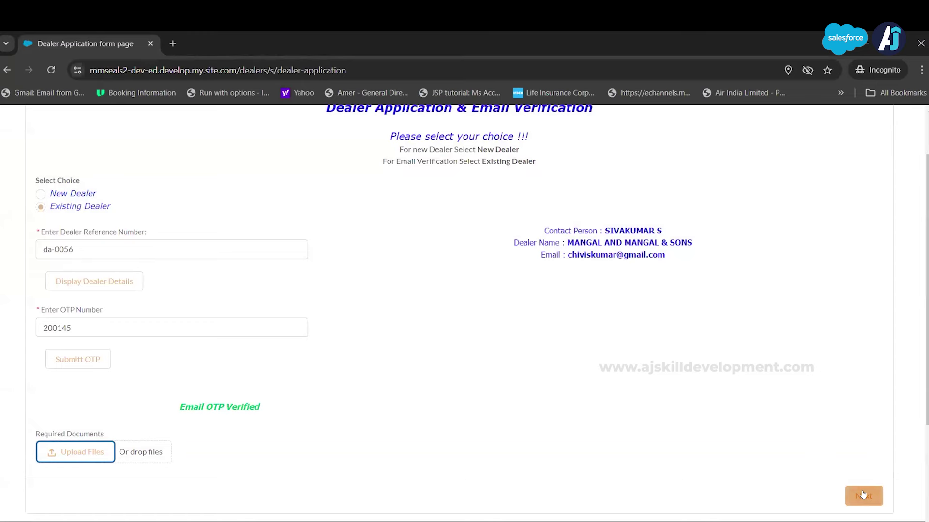
click(865, 496)
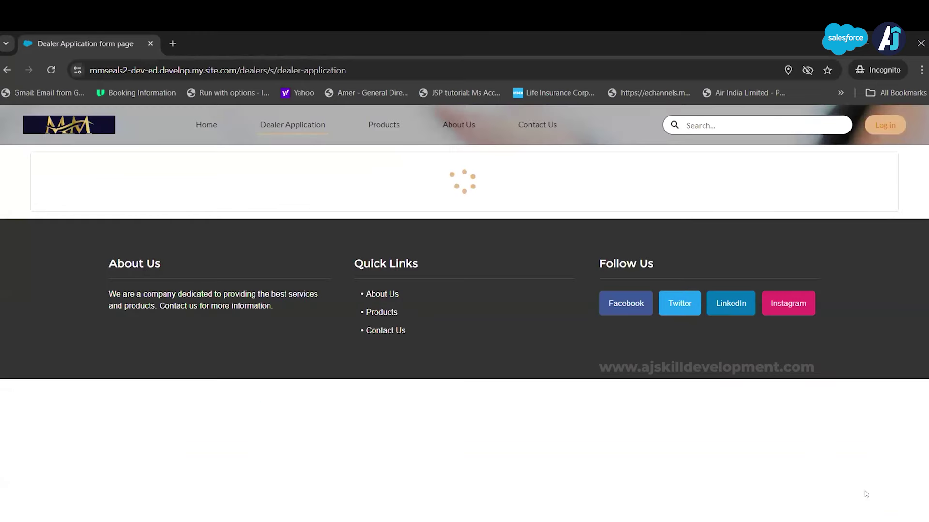
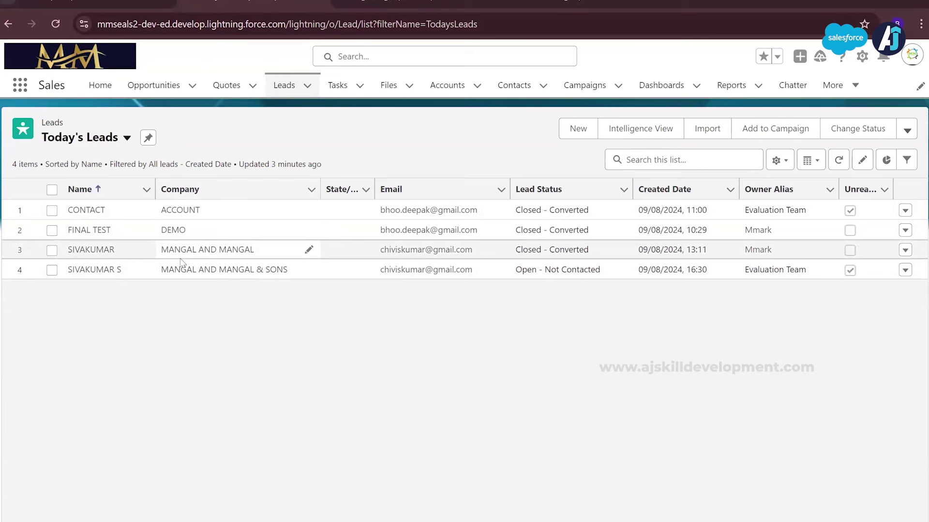
click(104, 274)
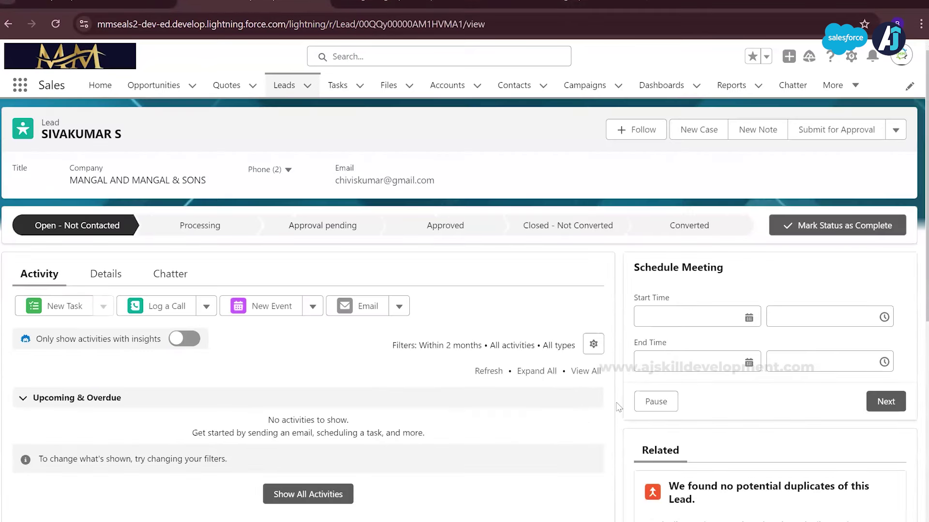
scroll(618, 407, down, 5)
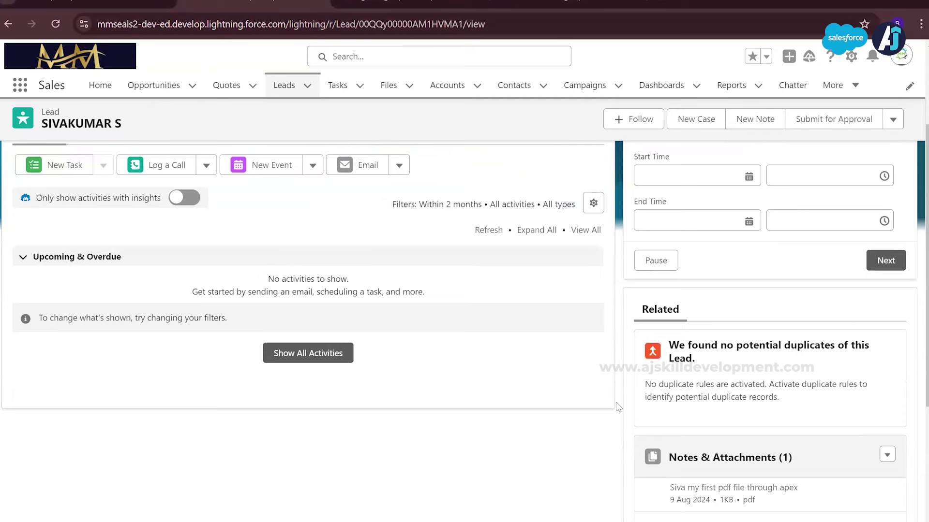
scroll(618, 407, down, 1)
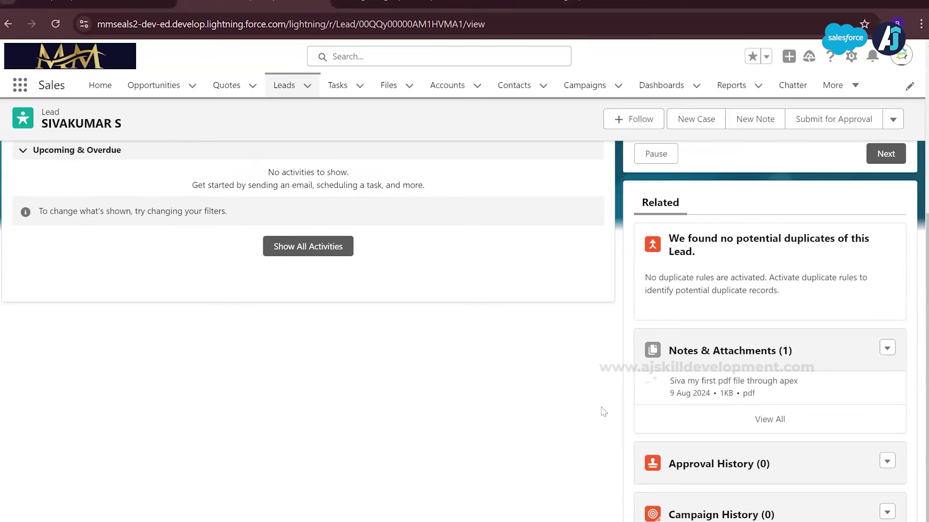
scroll(603, 412, up, 5)
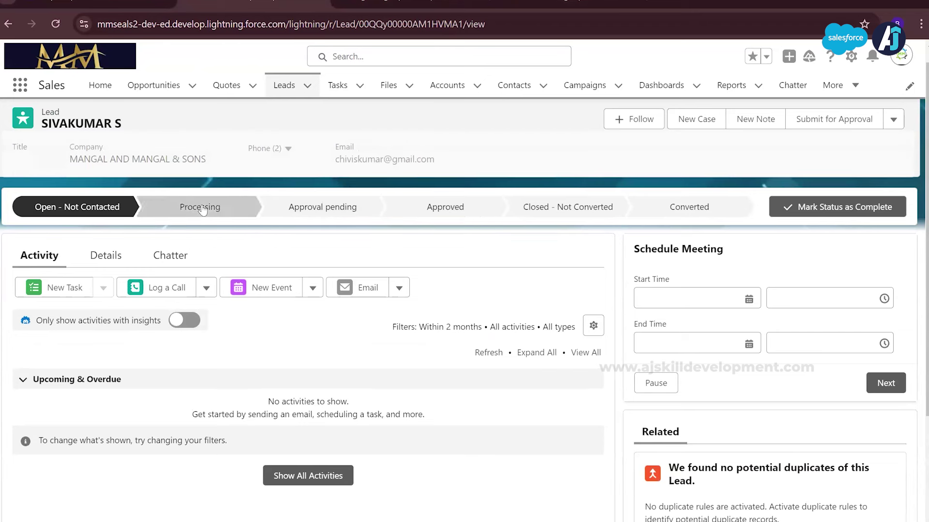
click(102, 255)
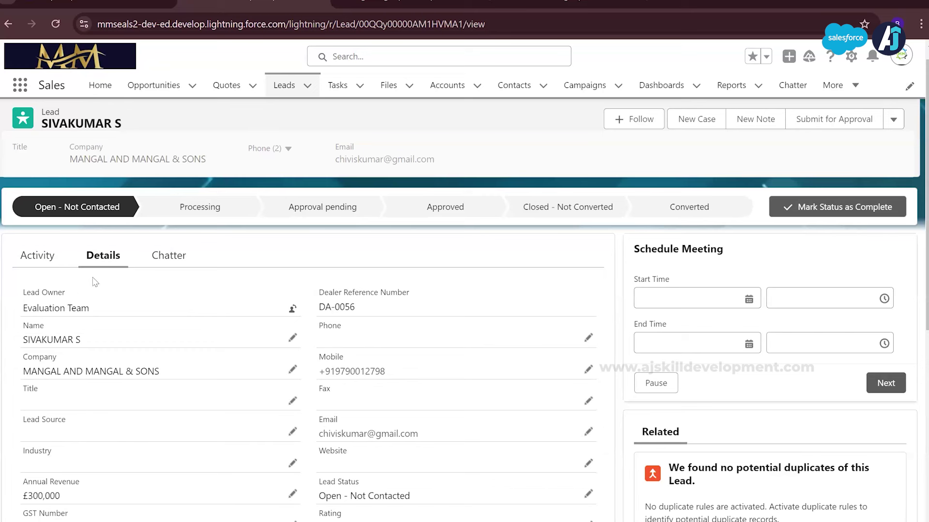
click(366, 3)
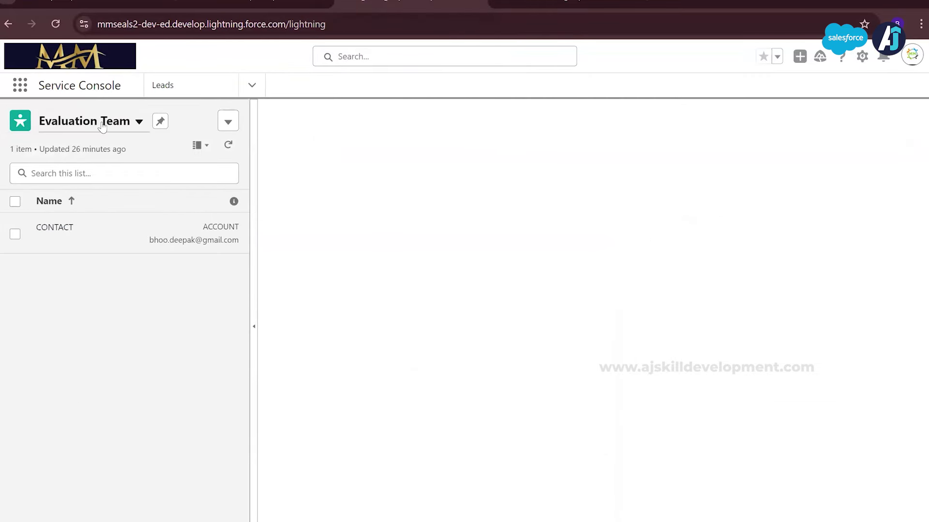
click(55, 24)
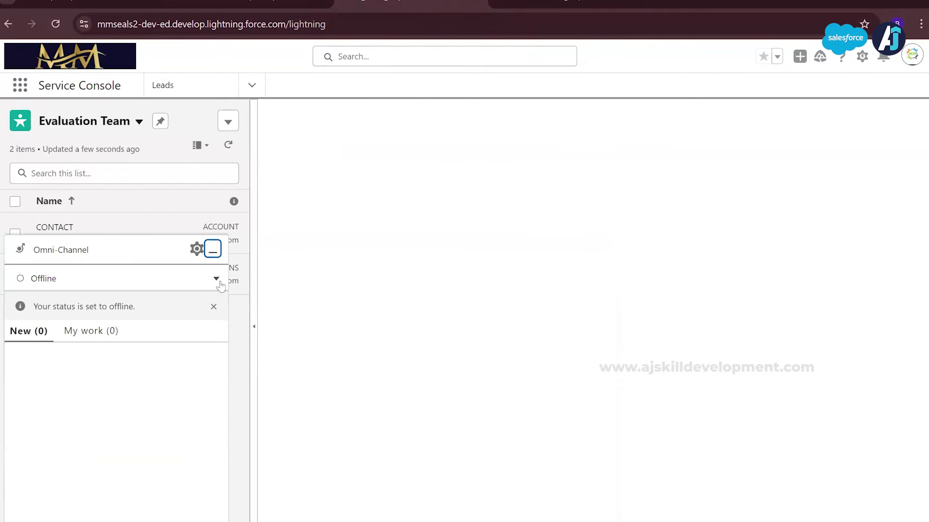
click(218, 282)
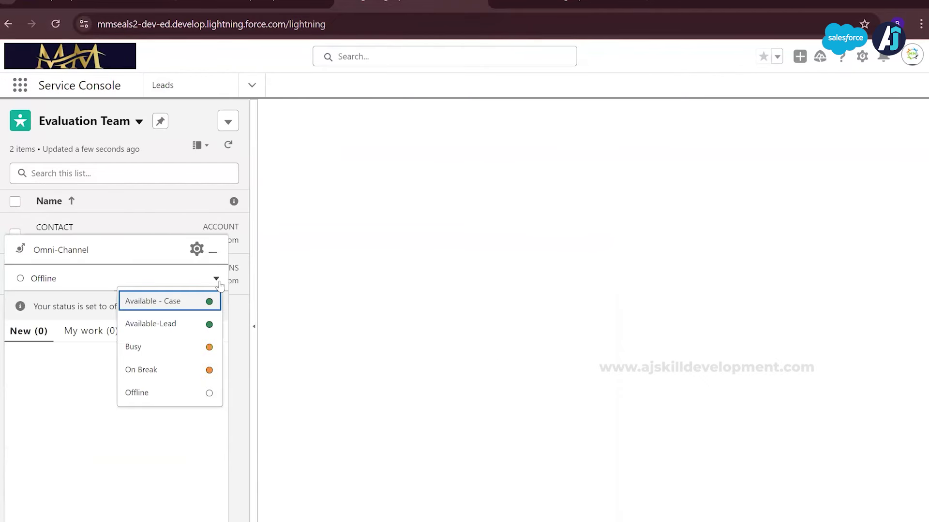
click(182, 325)
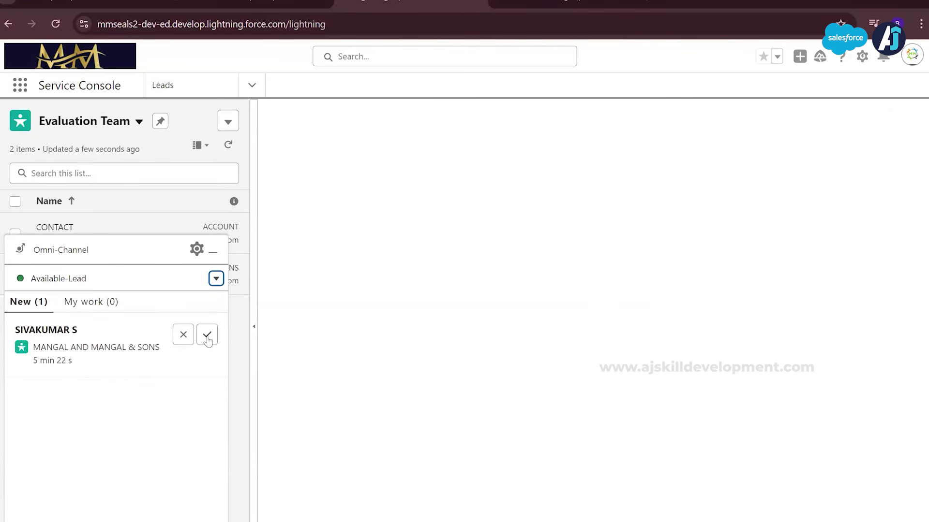
click(207, 339)
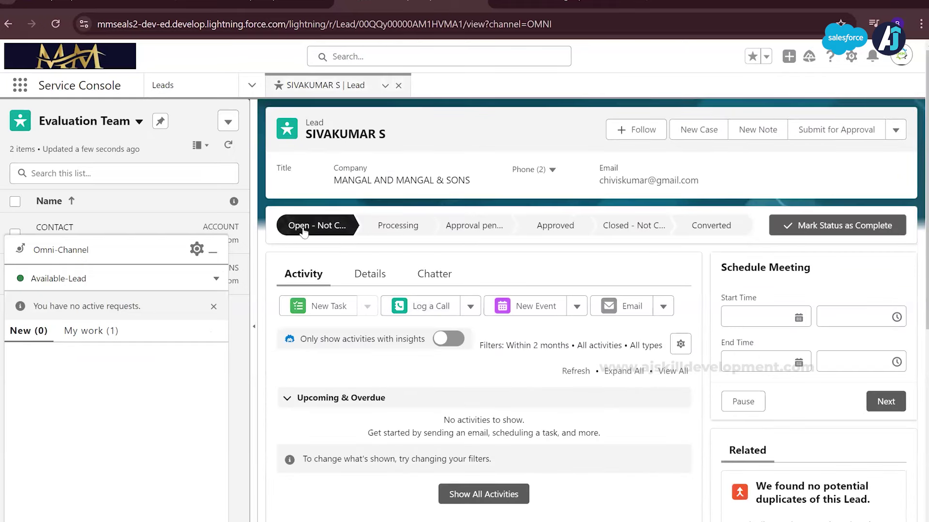
- Check the accepted lead's Details fields, then return to its Sales app record
click(376, 274)
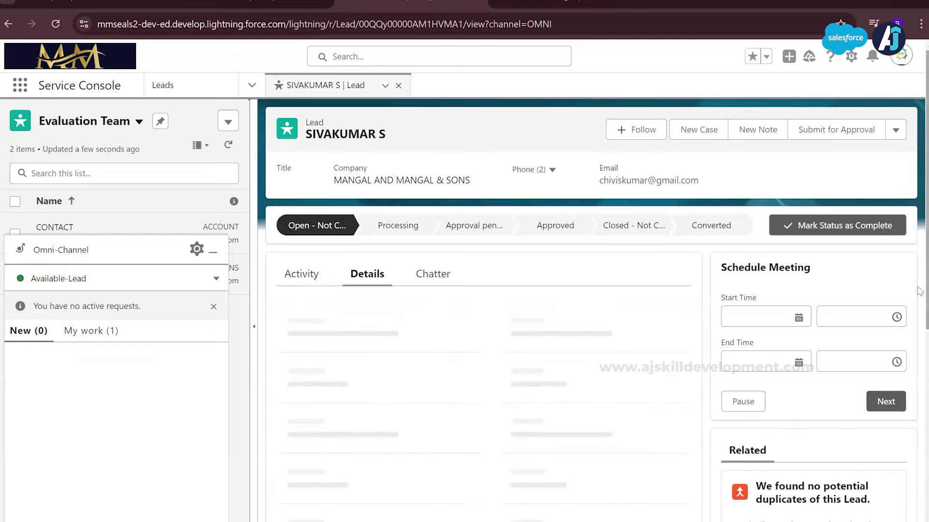
drag(919, 292, 920, 349)
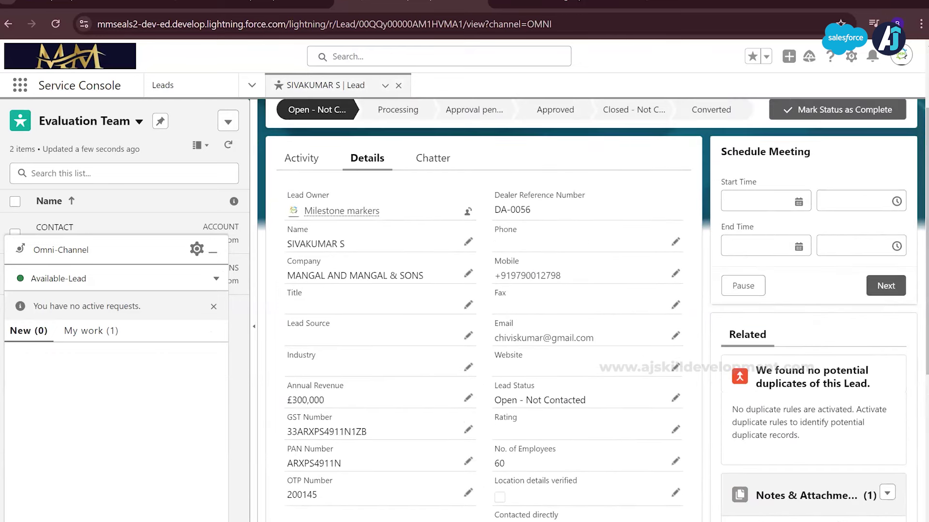
mouse_move(636, 521)
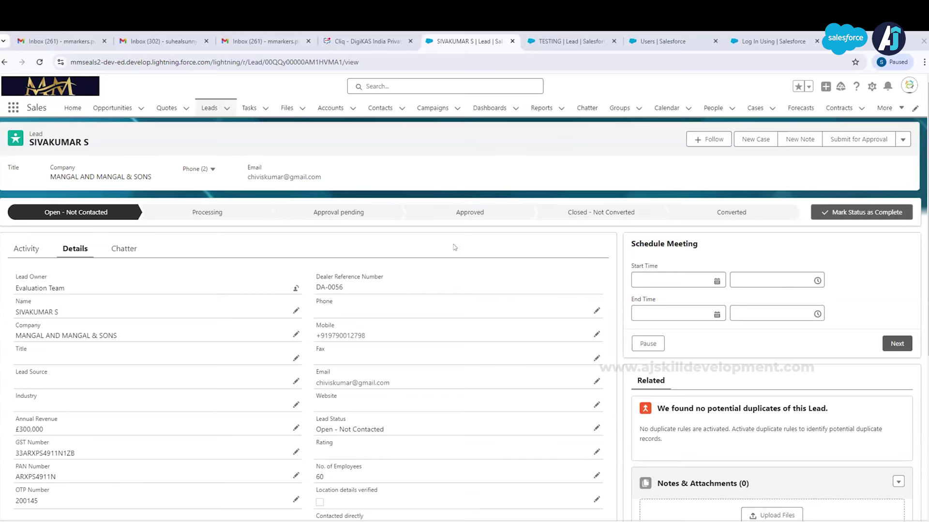
- Show the lead's Activity timeline, which has no upcoming or overdue activities
scroll(209, 398, down, 5)
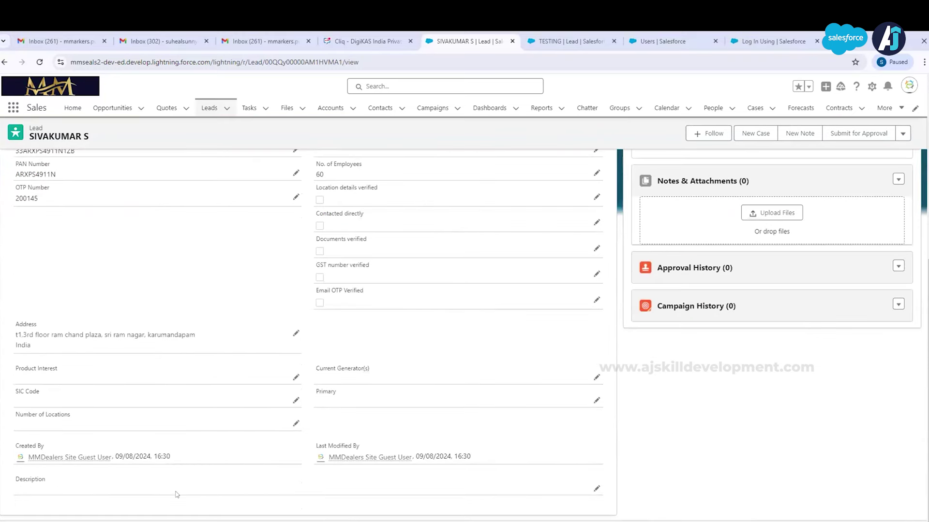
scroll(177, 494, up, 2)
scroll(177, 494, up, 5)
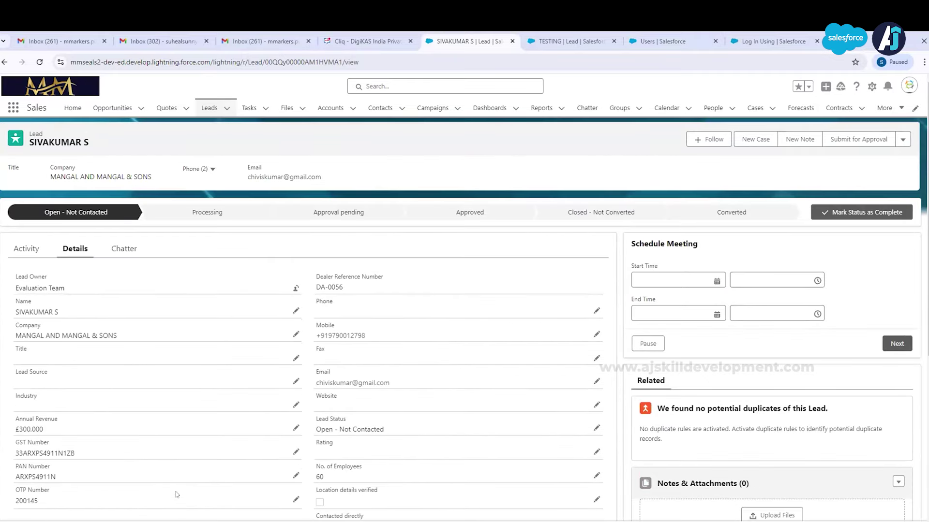
scroll(177, 495, down, 6)
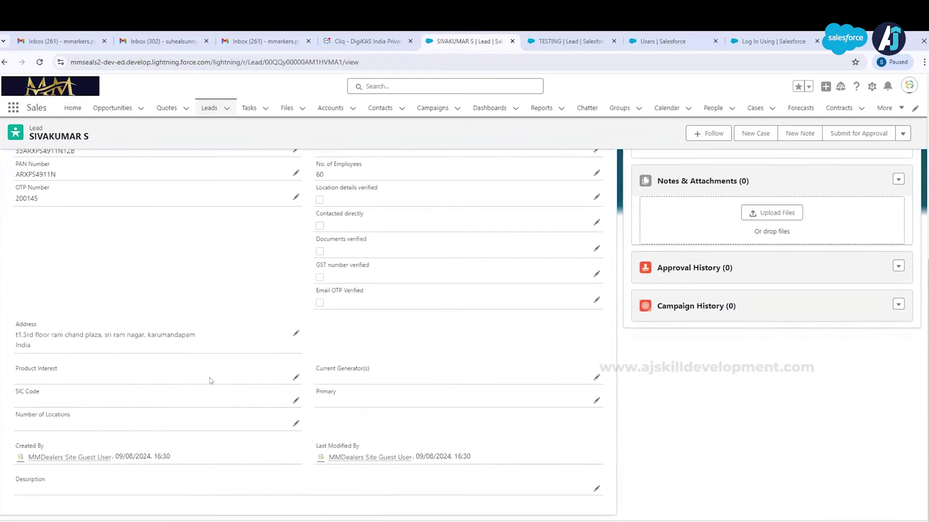
scroll(194, 385, up, 4)
scroll(194, 385, down, 5)
scroll(179, 337, up, 6)
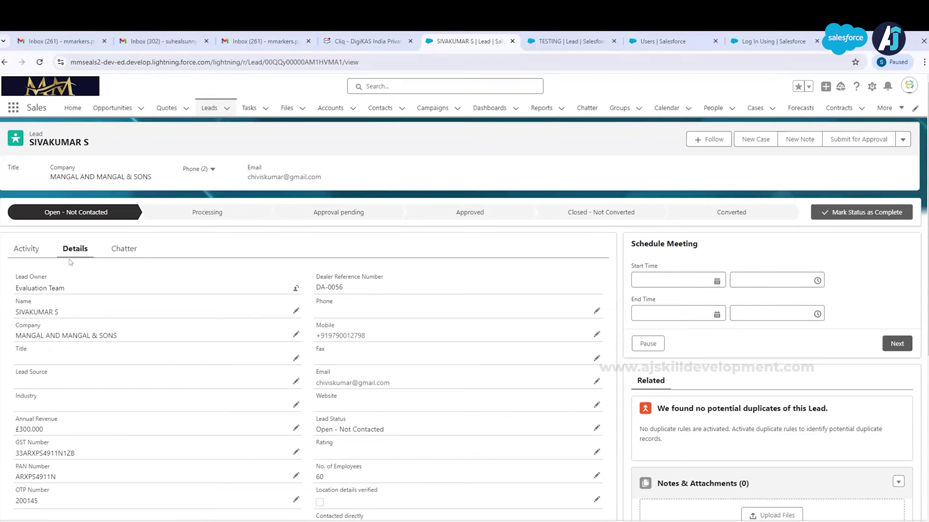
click(28, 247)
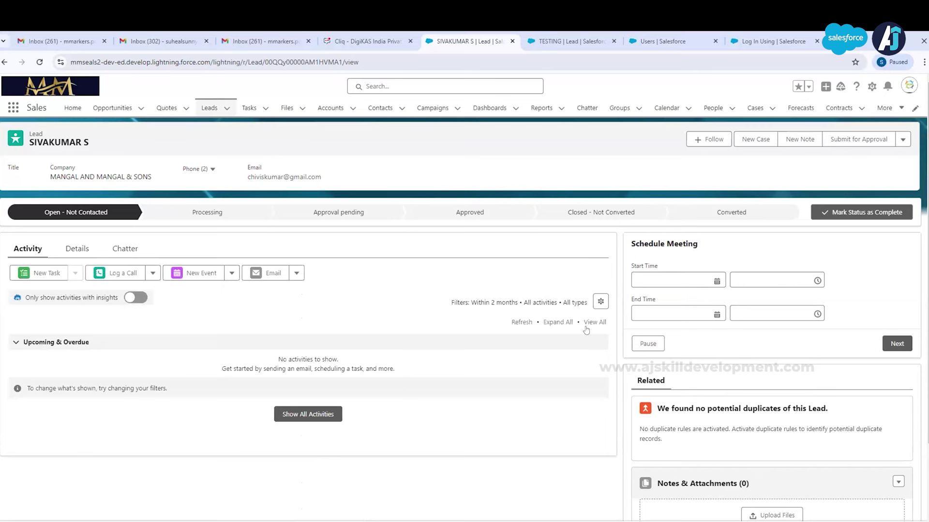
drag(629, 247, 645, 239)
click(709, 248)
- Set the meeting start to 10 Aug 2024 at 16:00
click(644, 275)
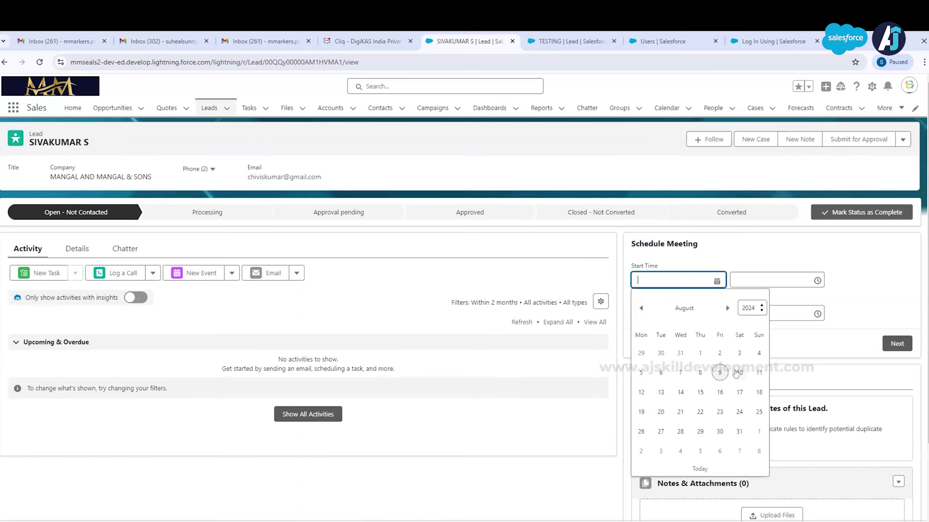
click(736, 373)
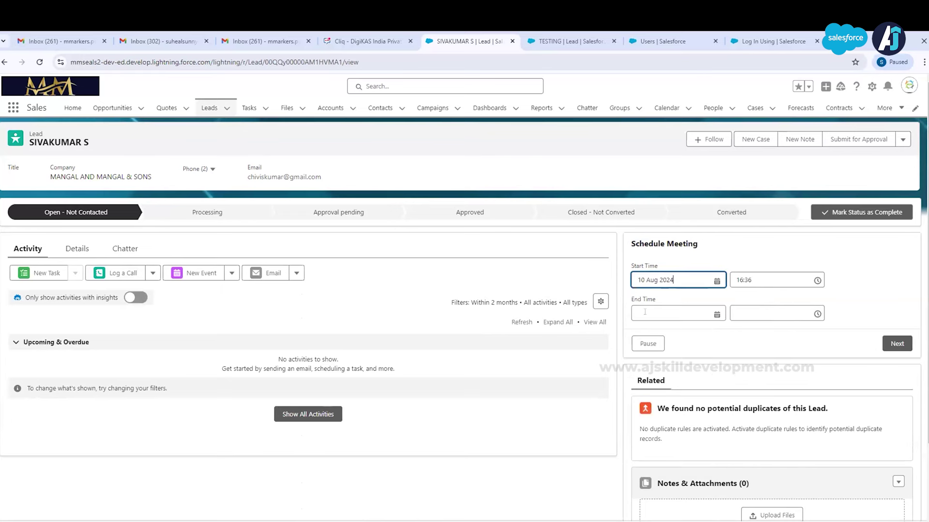
click(651, 311)
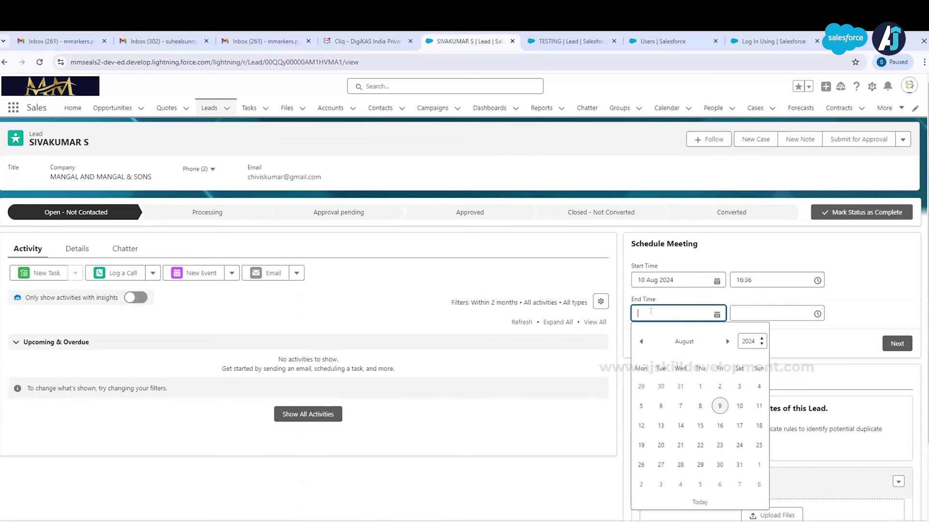
click(797, 279)
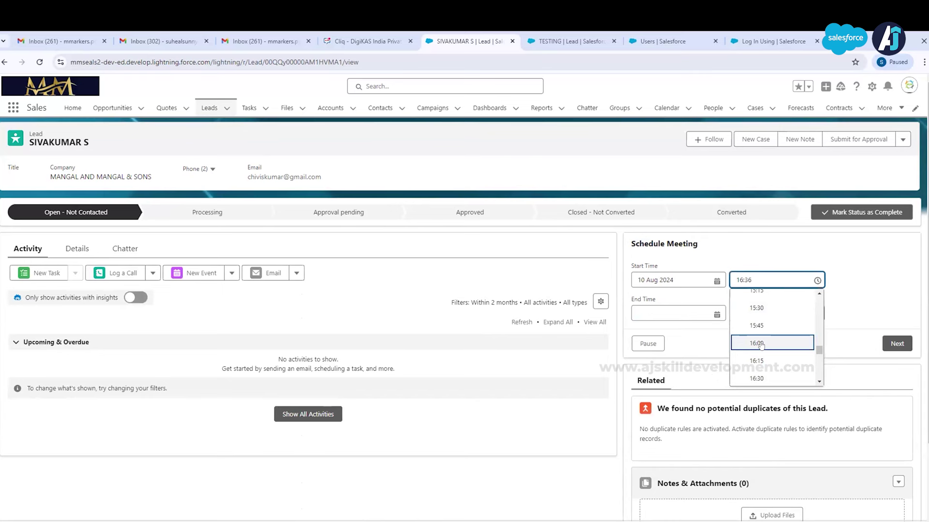
click(761, 343)
- Set the meeting end to 10 Aug 2024 at 16:30 and continue to the email step
click(672, 310)
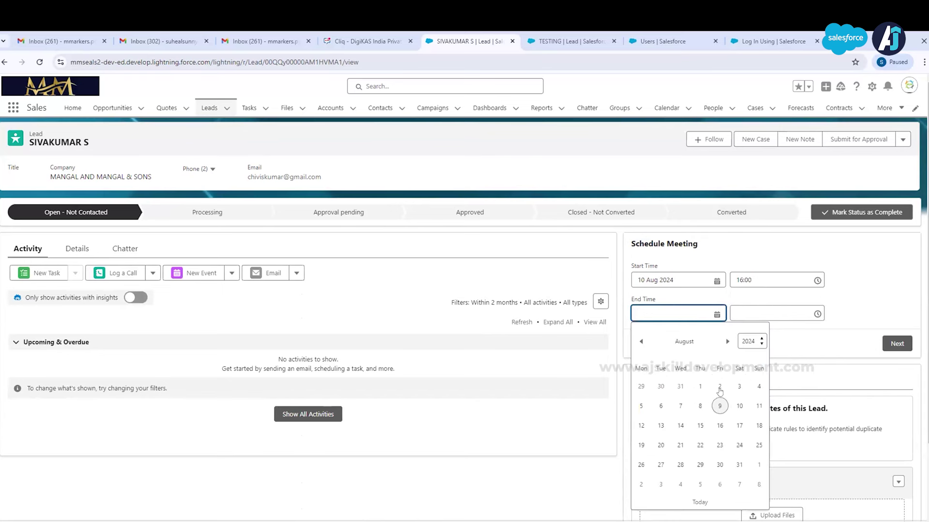
click(739, 406)
click(774, 313)
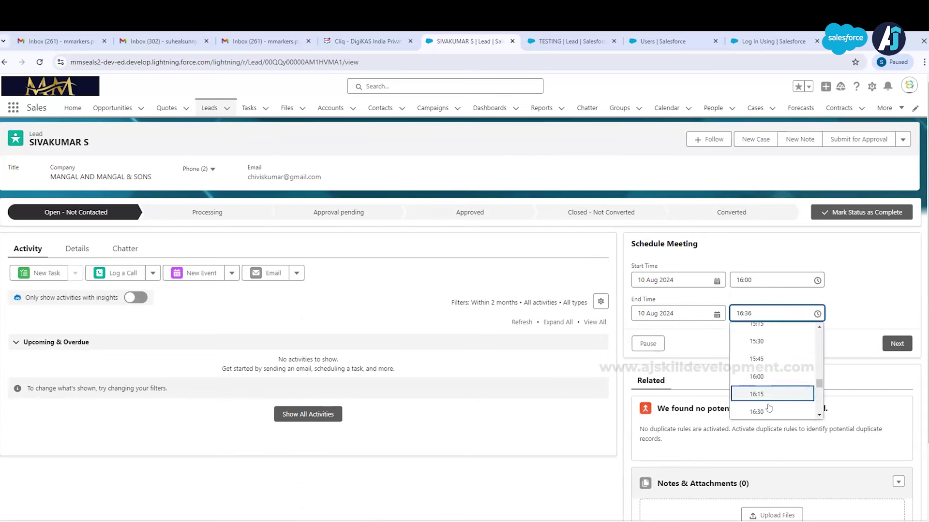
click(773, 410)
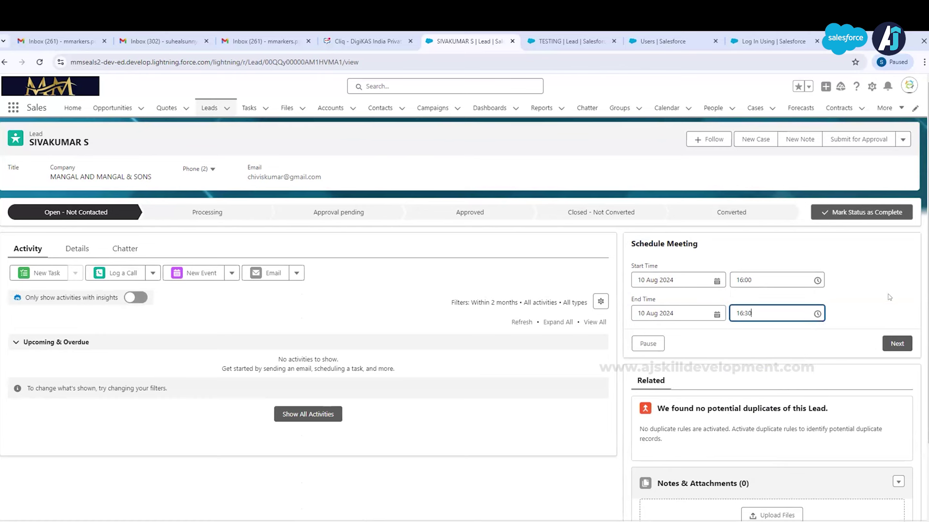
click(889, 343)
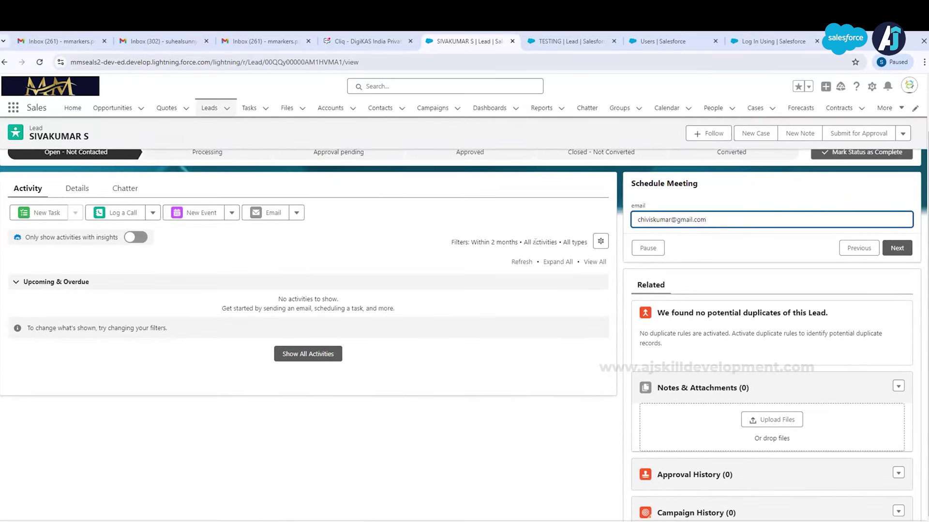
- Verify the lead's email on the Details tab and complete the Schedule Meeting flow
click(78, 189)
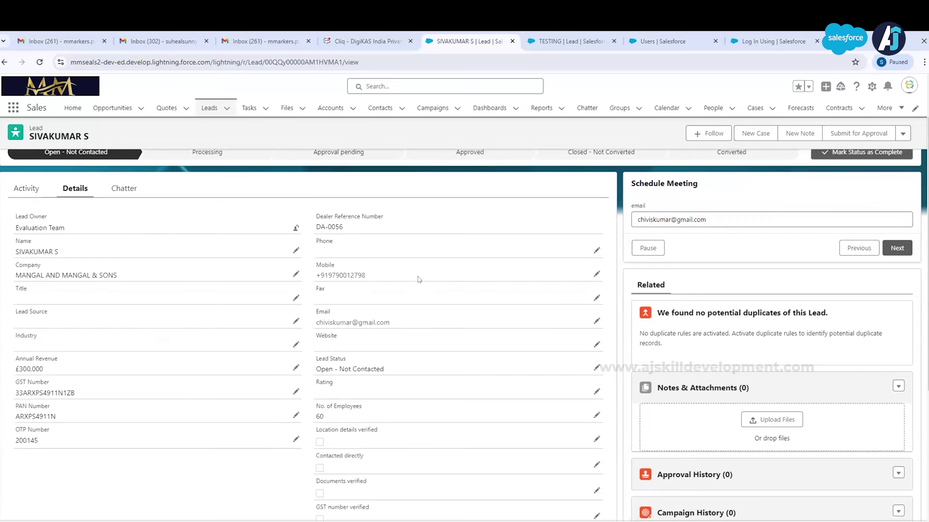
scroll(461, 339, down, 2)
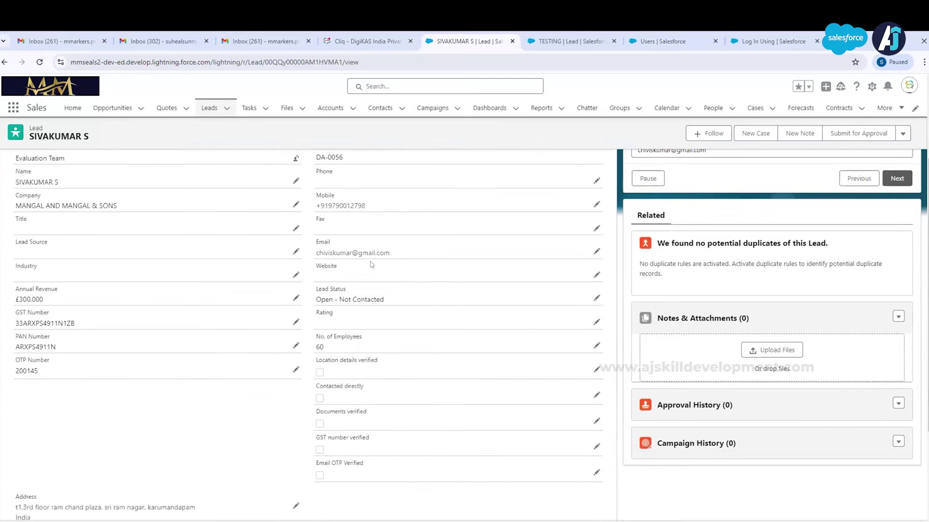
scroll(397, 285, up, 2)
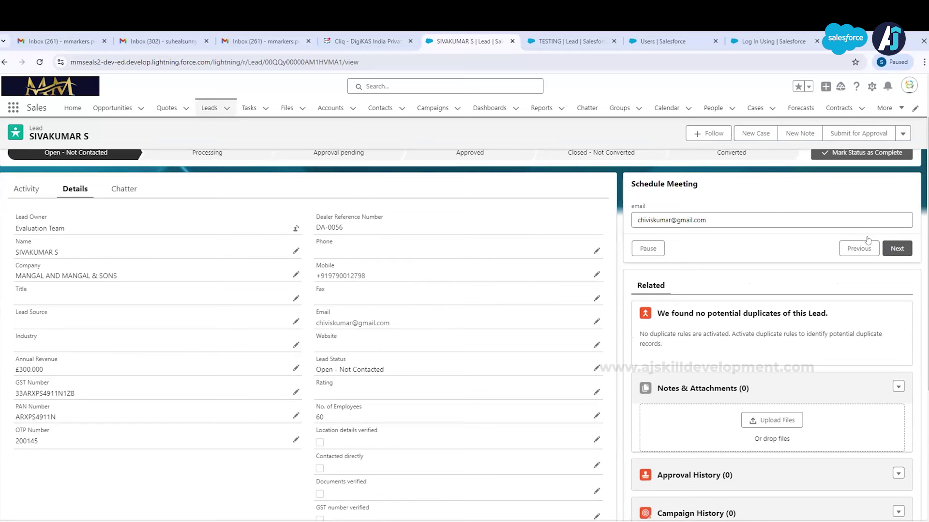
click(896, 249)
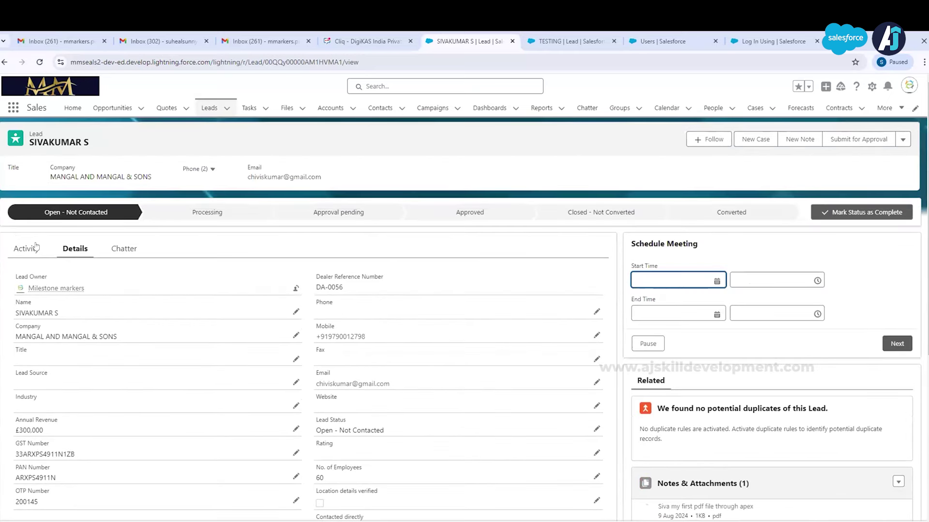
click(35, 247)
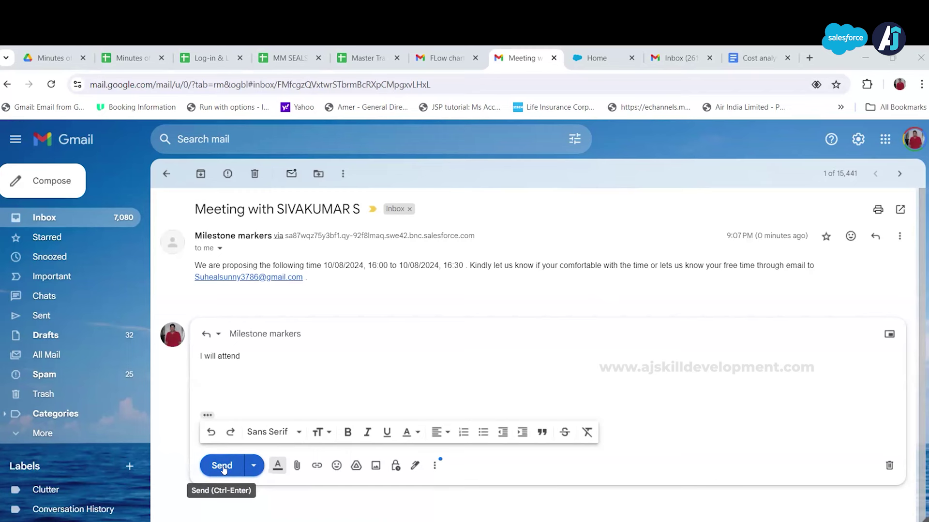
- Send the 'I will attend' reply in Gmail
click(222, 466)
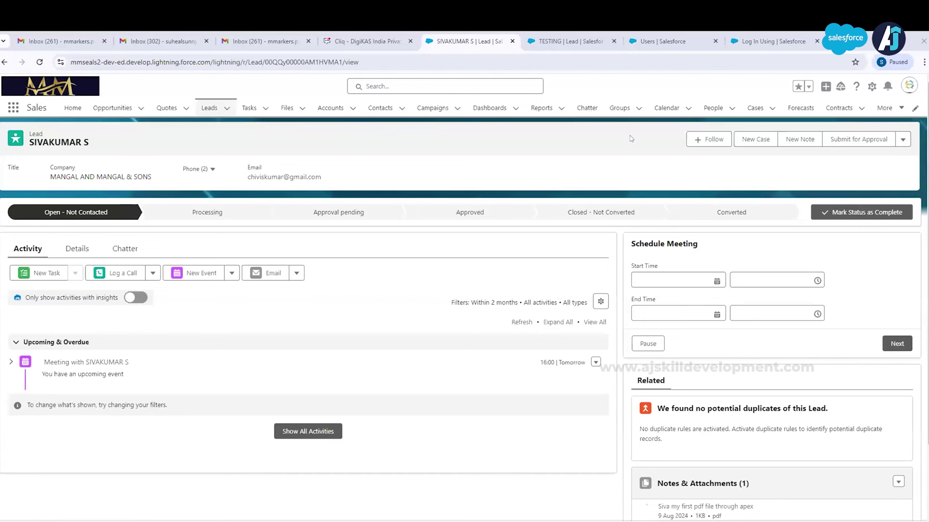
key(ctrl+3)
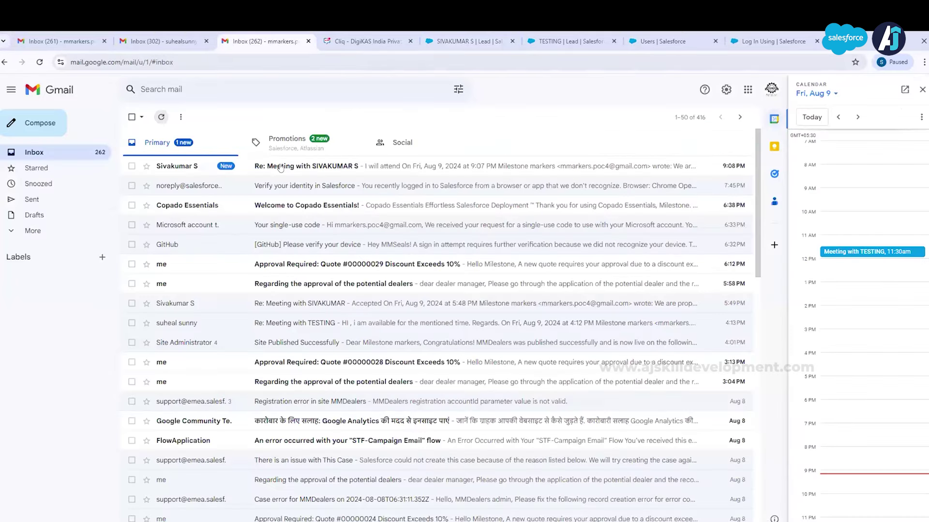
click(280, 168)
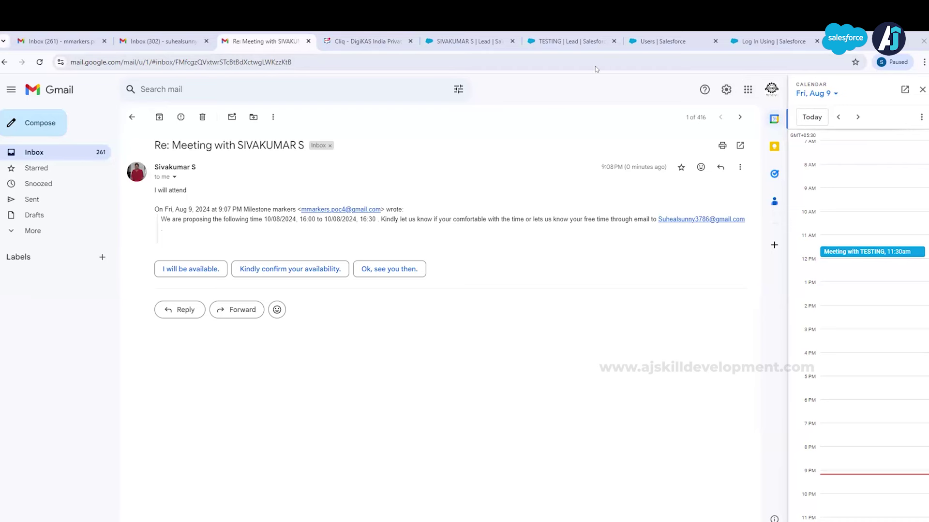
mouse_move(466, 42)
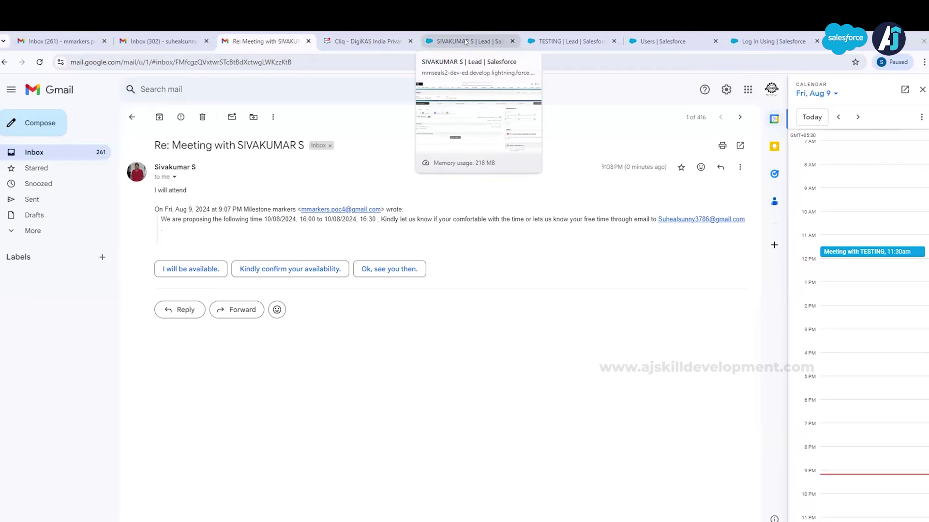
click(466, 42)
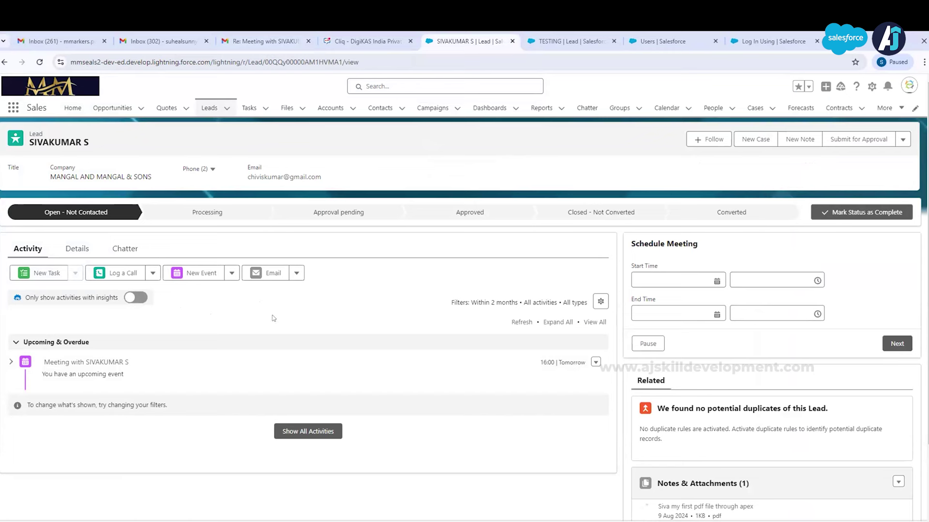
click(277, 35)
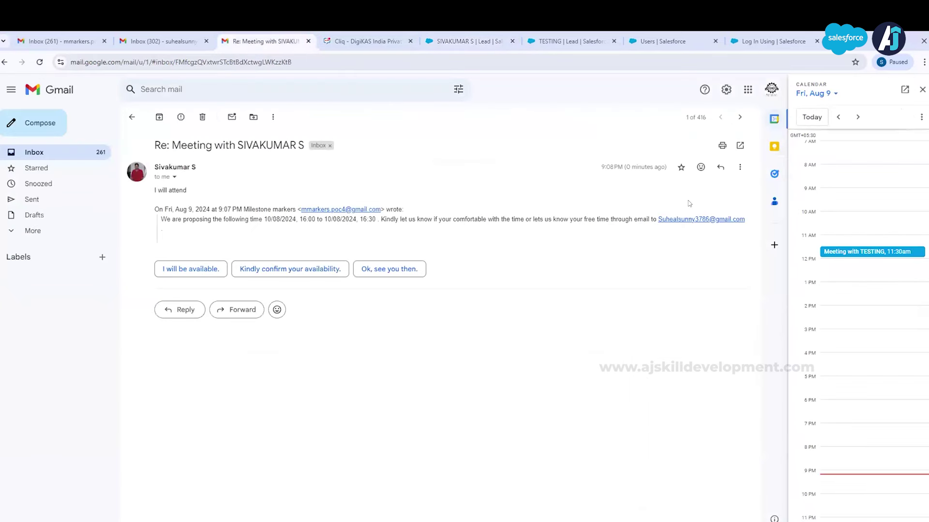
click(856, 117)
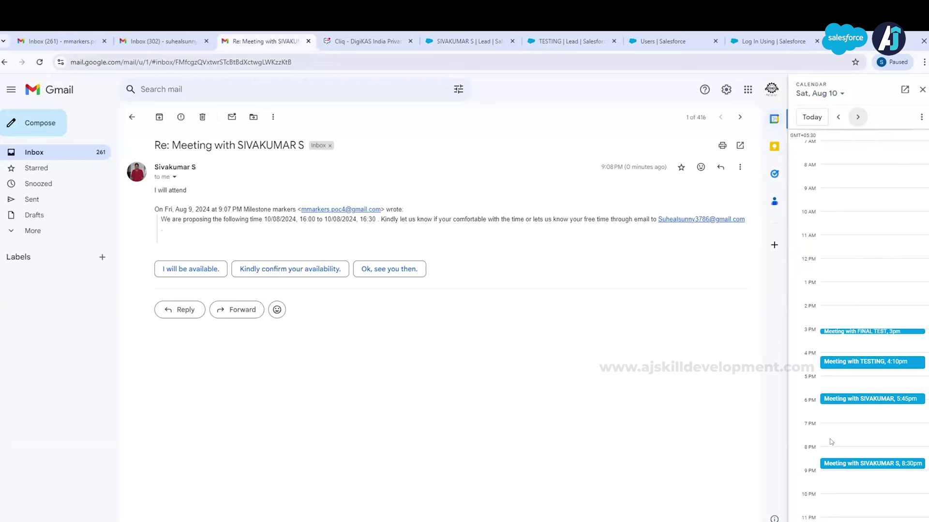
click(829, 464)
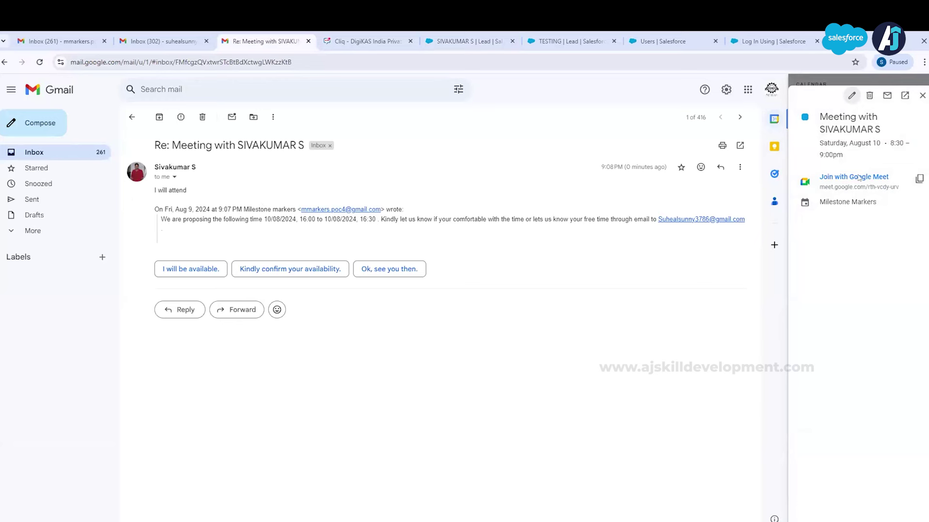
click(850, 97)
click(839, 215)
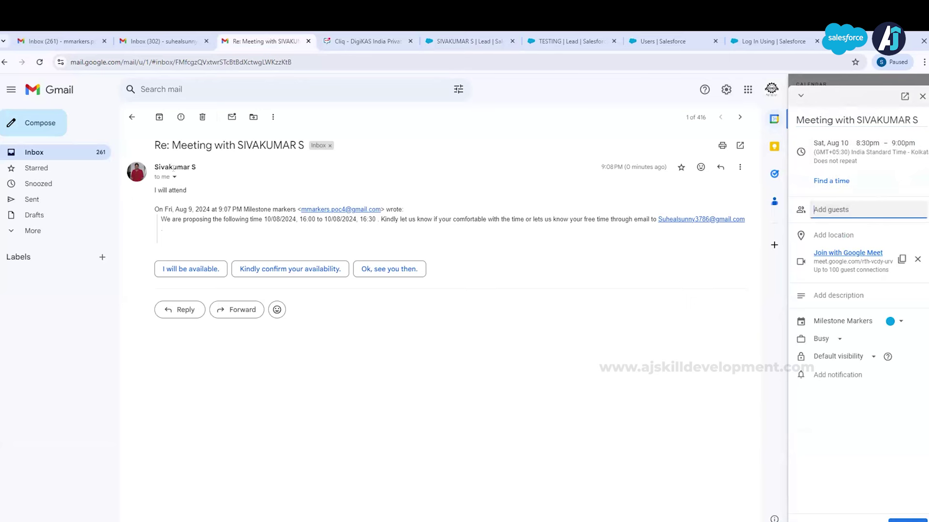
click(174, 177)
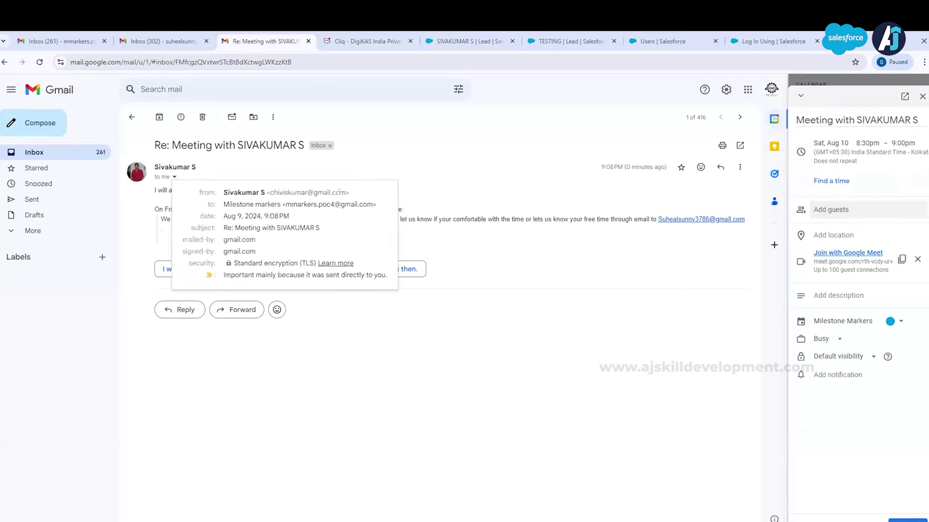
drag(343, 189, 269, 188)
key(ctrl+c)
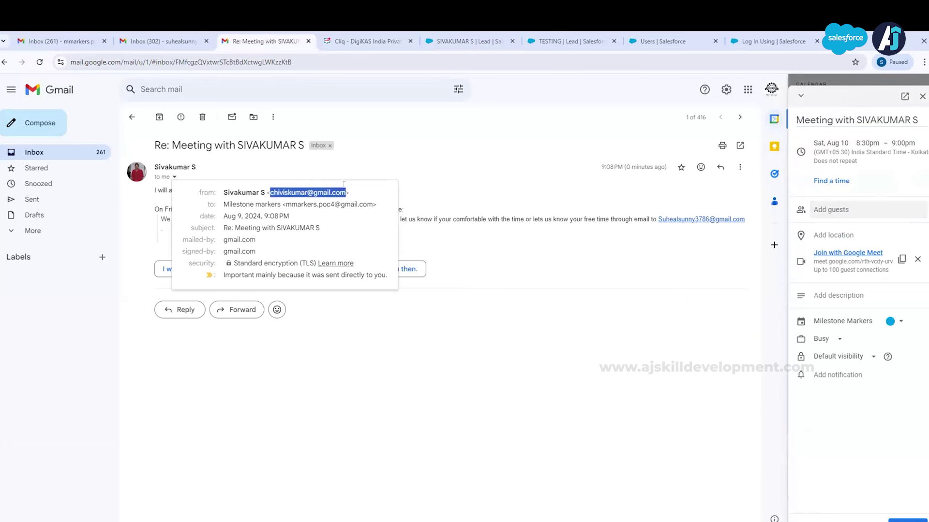
click(861, 204)
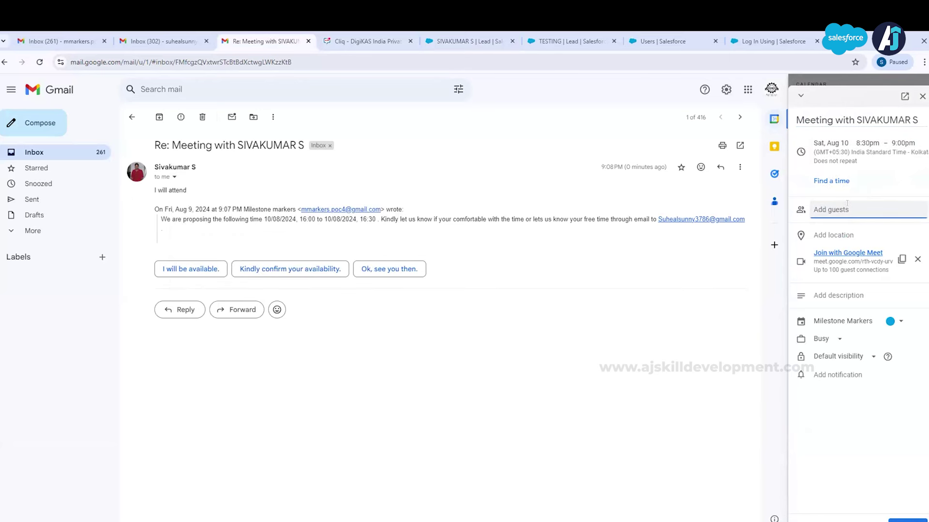
key(ctrl+v)
click(864, 234)
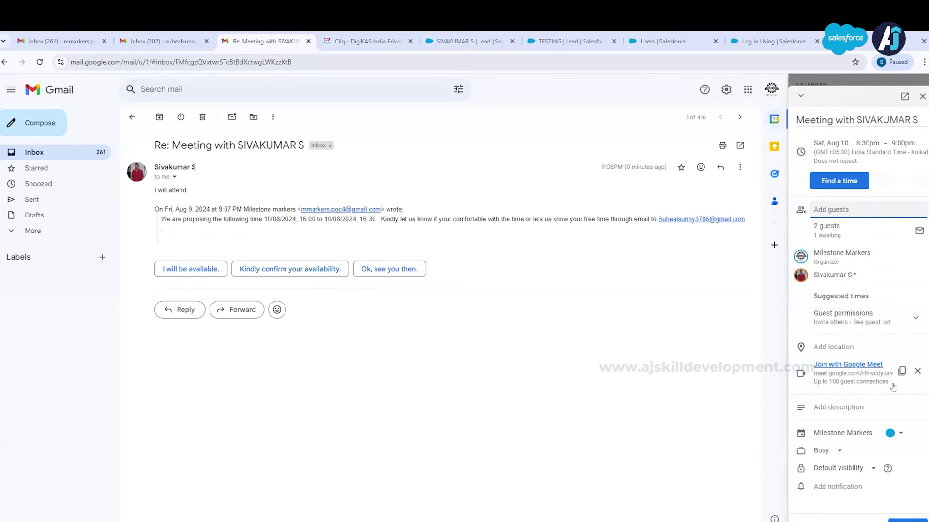
click(904, 520)
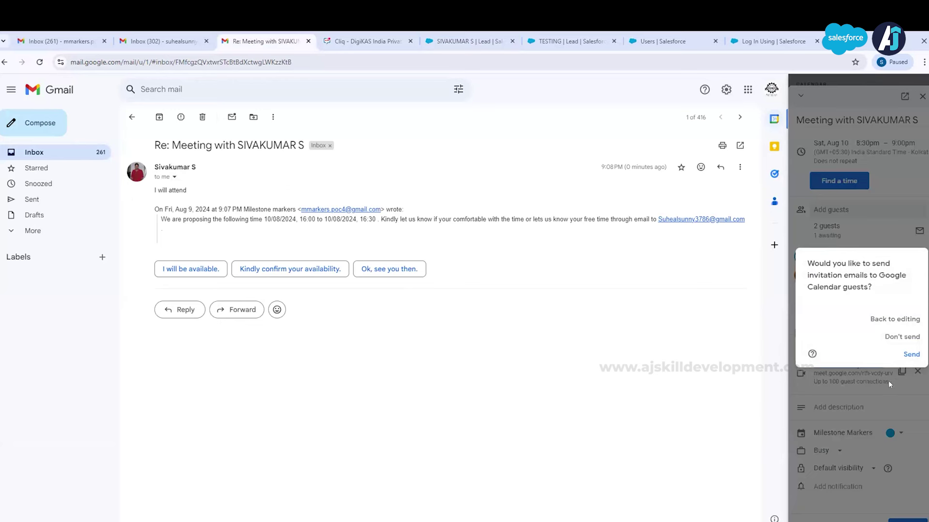
click(909, 354)
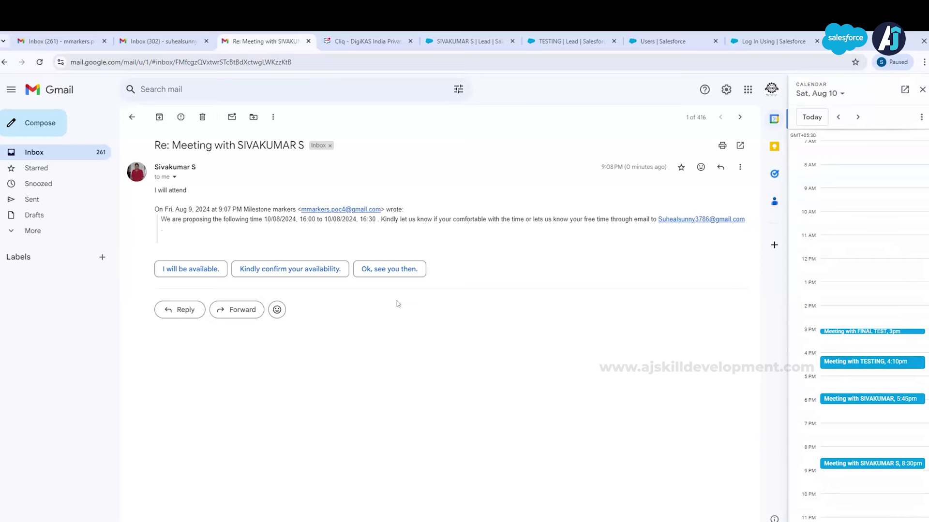
click(465, 41)
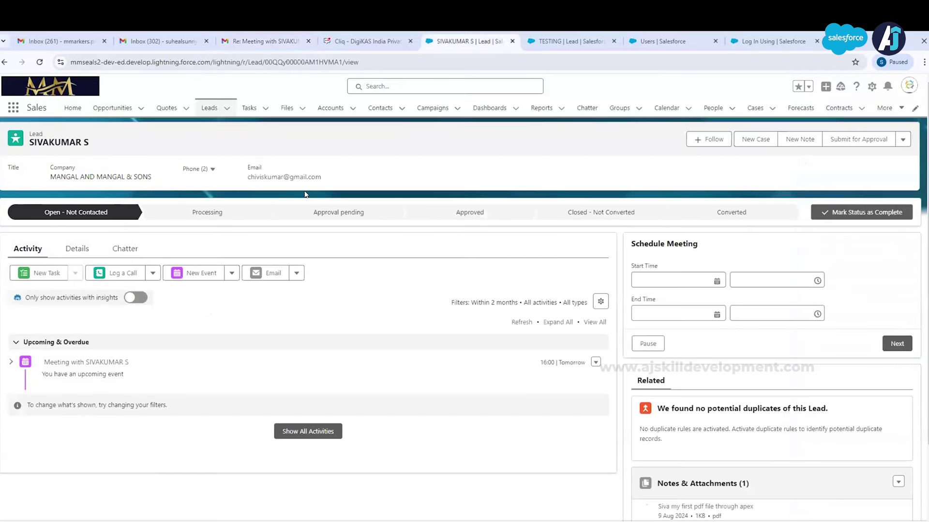
click(65, 361)
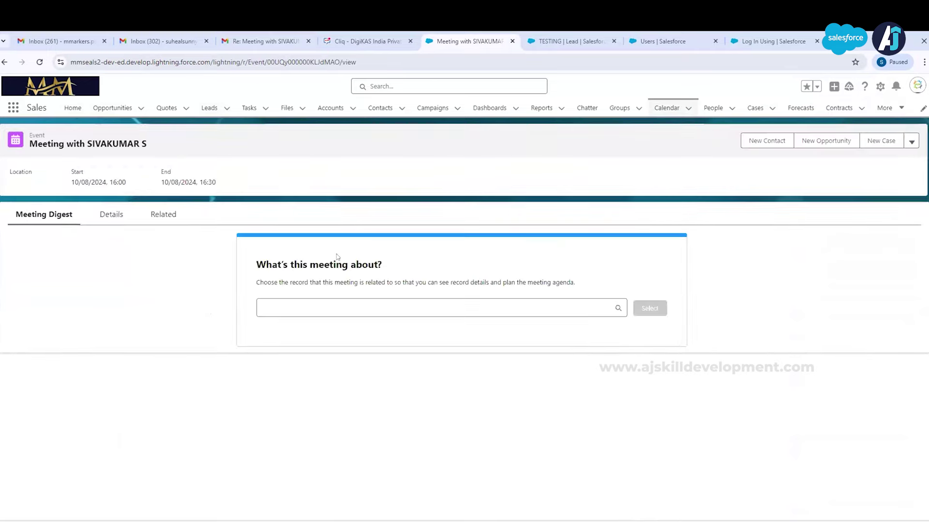
click(113, 222)
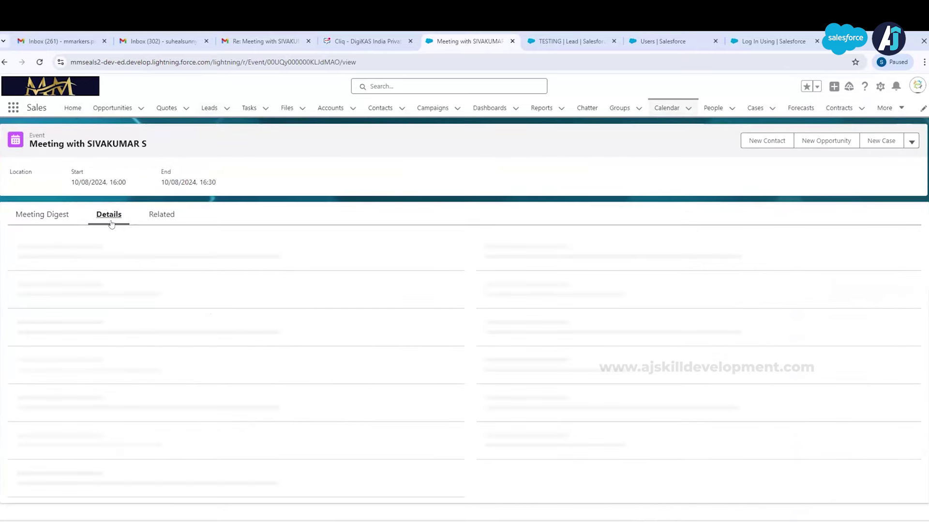
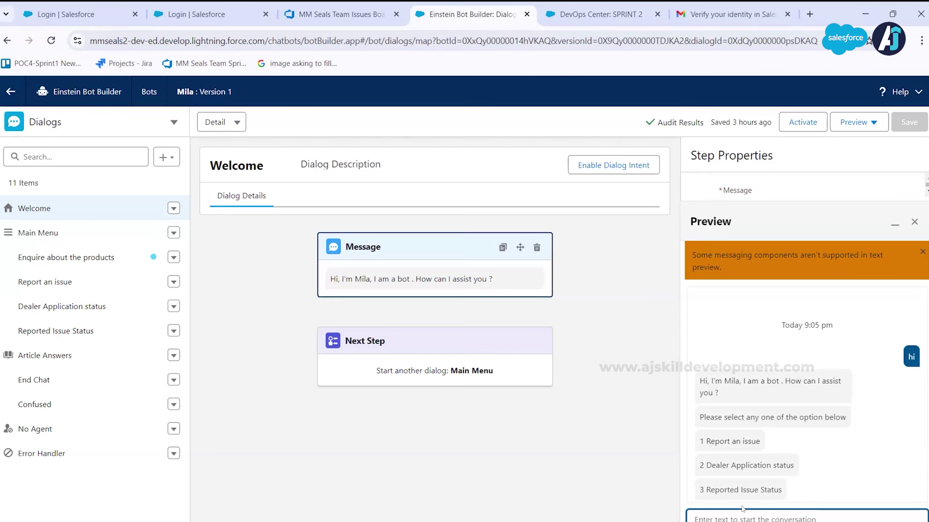
- In the preview chat, choose option 1 to report an issue and send the contact's first and last name
drag(705, 442, 741, 442)
click(707, 441)
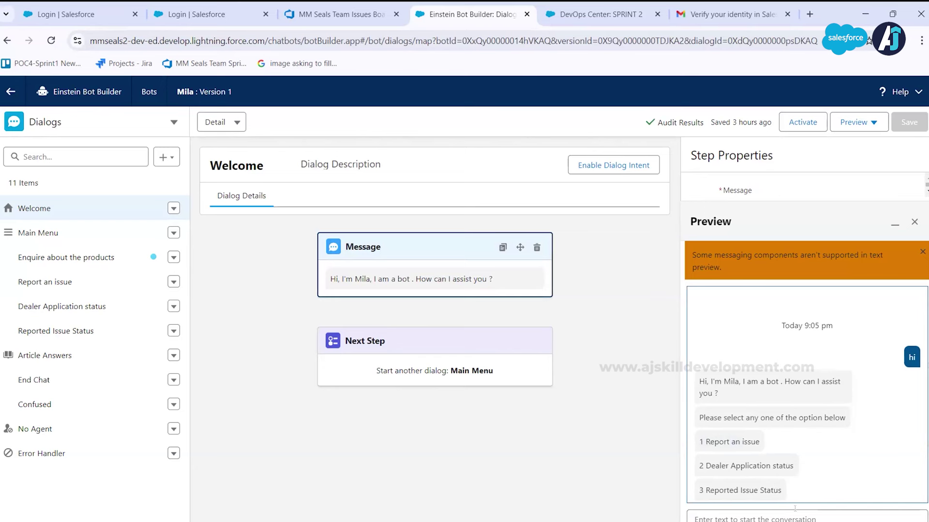
click(769, 511)
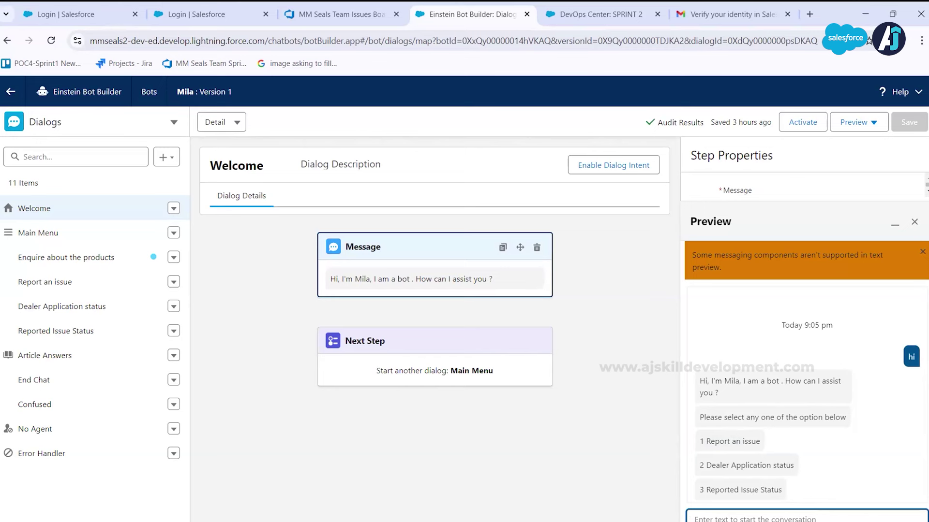
text(1)
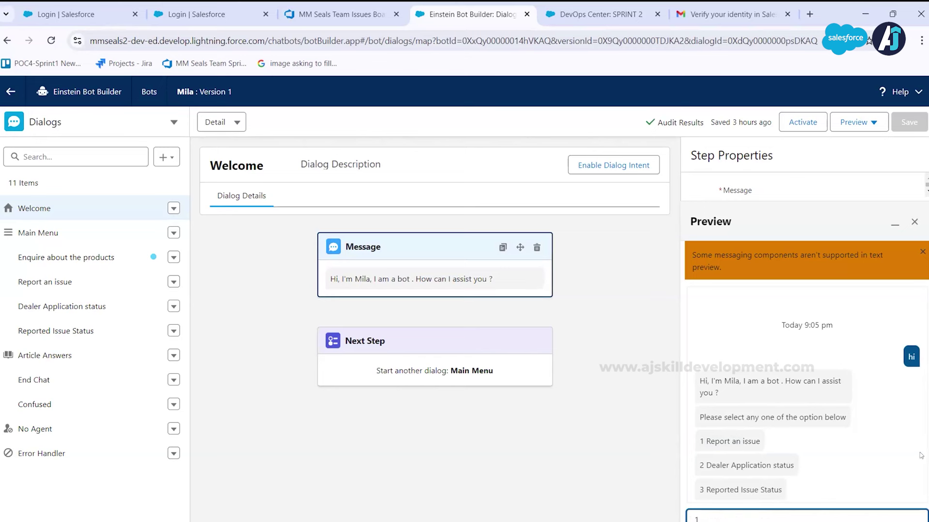
key(Return)
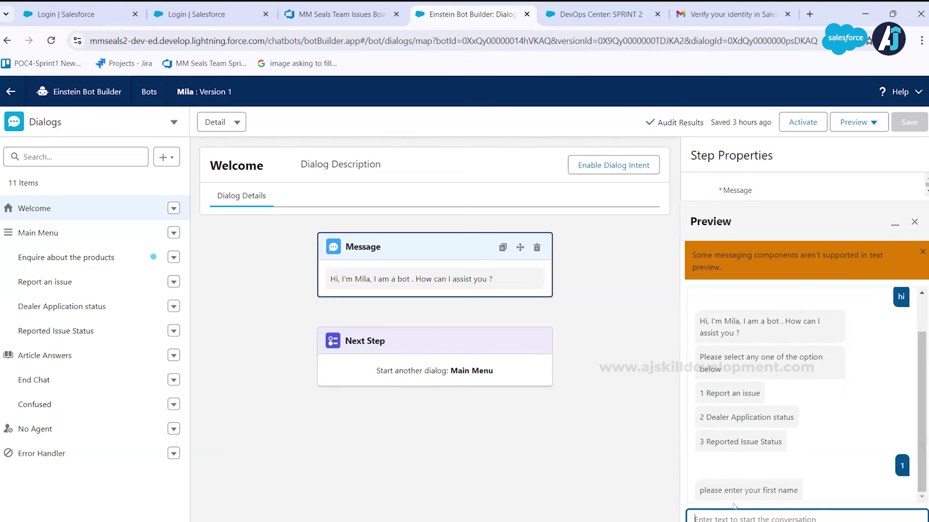
text(aara)
key(BackSpace)
key(BackSpace)
key(BackSpace)
key(BackSpace)
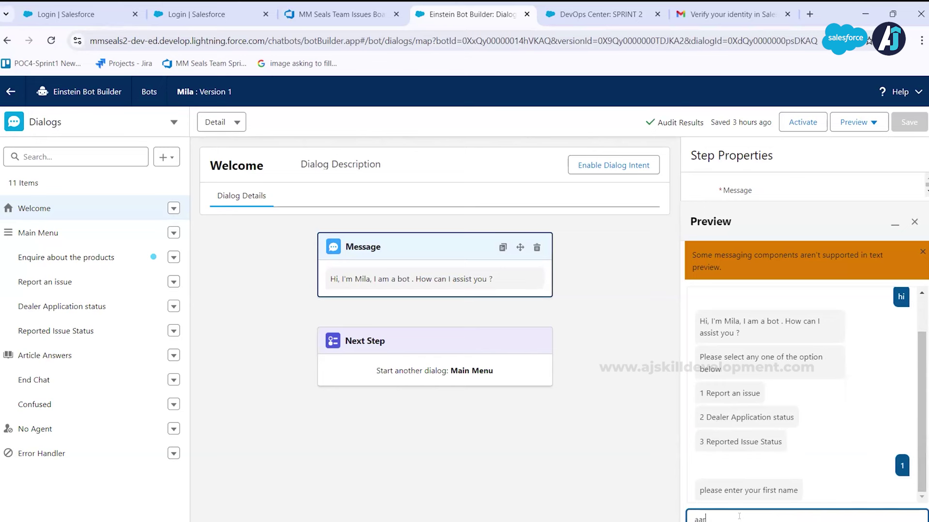
text(fu)
key(BackSpace)
text(inal demo)
key(Return)
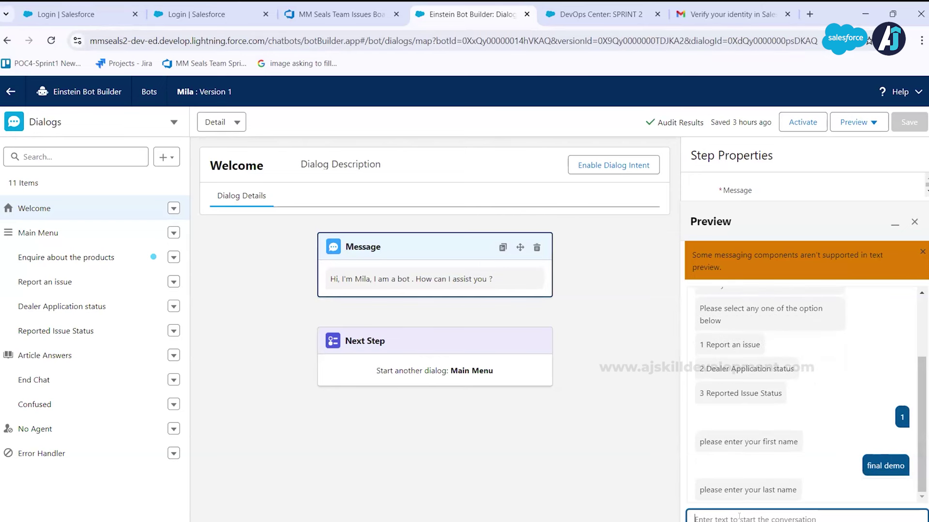
text(one)
key(Return)
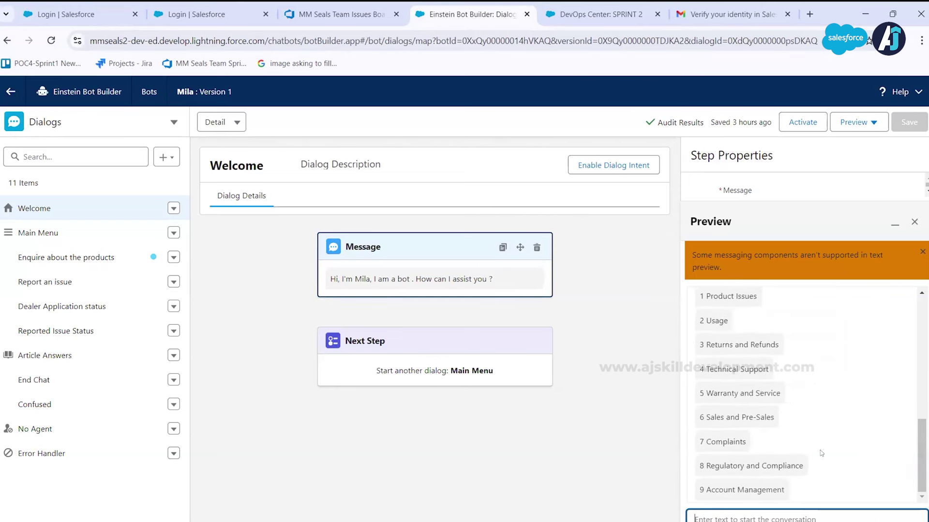
- Choose category 4, Technical Support, and send the issue description 'hi, i need anhelp'
scroll(803, 435, up, 3)
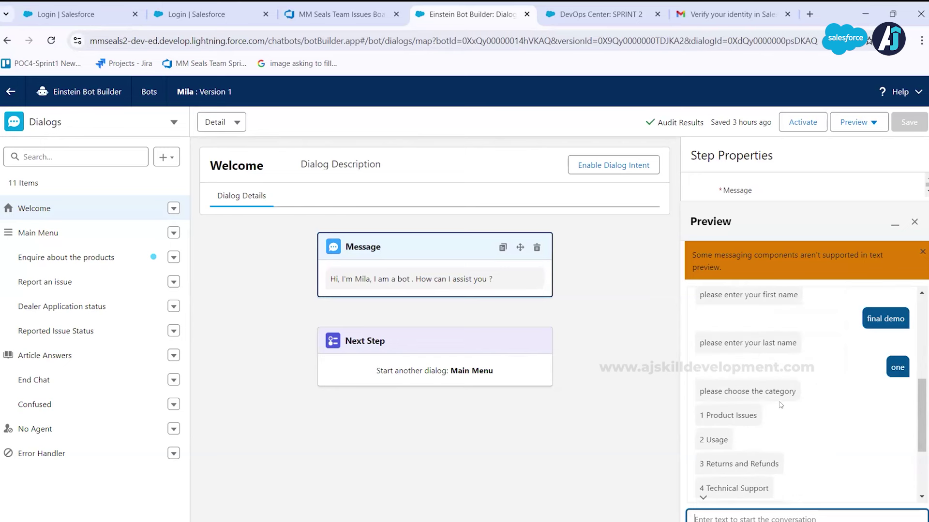
scroll(764, 386, down, 1)
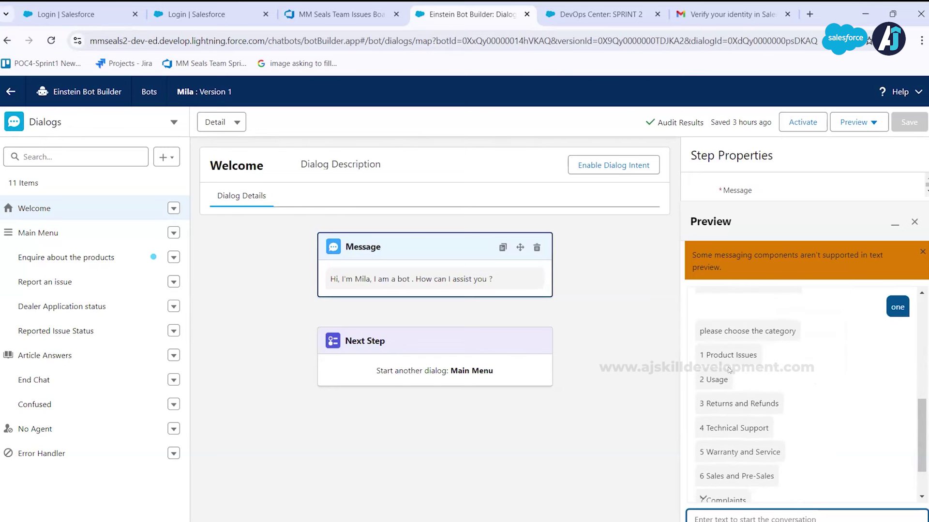
scroll(728, 365, down, 1)
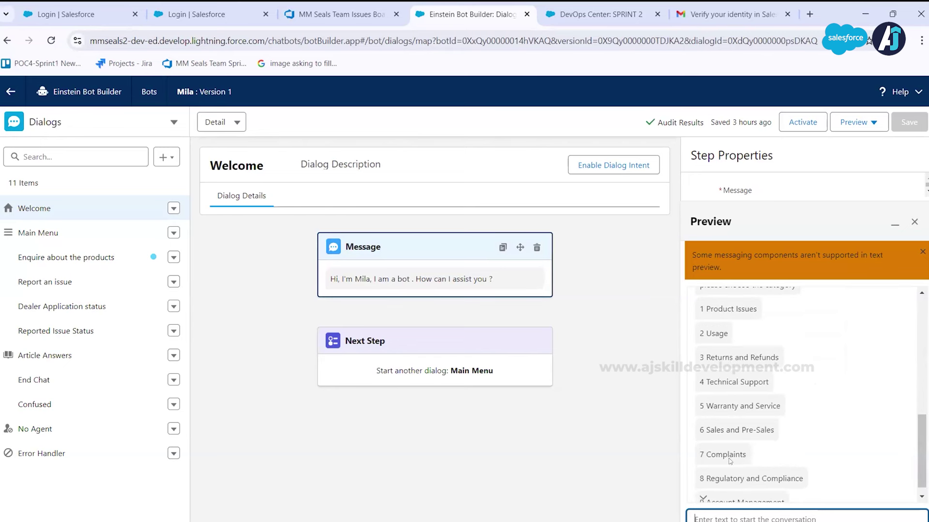
scroll(758, 412, down, 1)
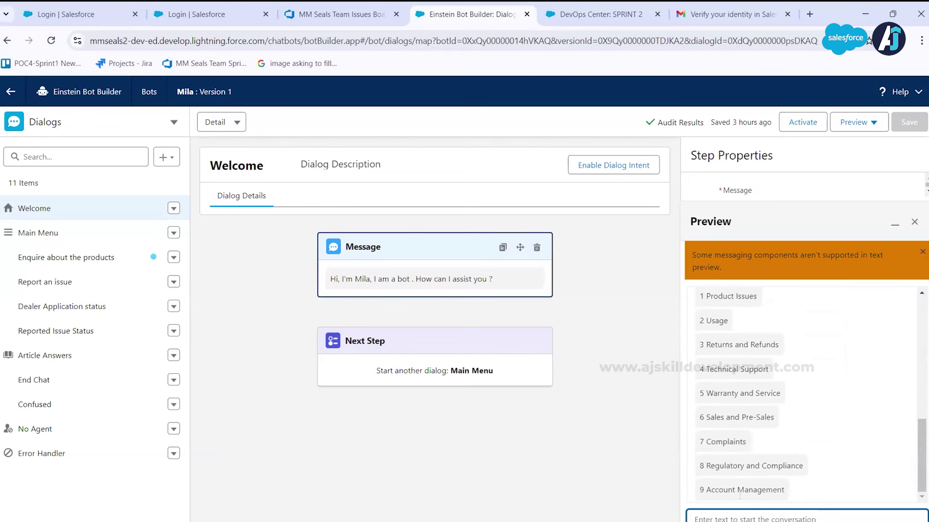
scroll(769, 446, up, 3)
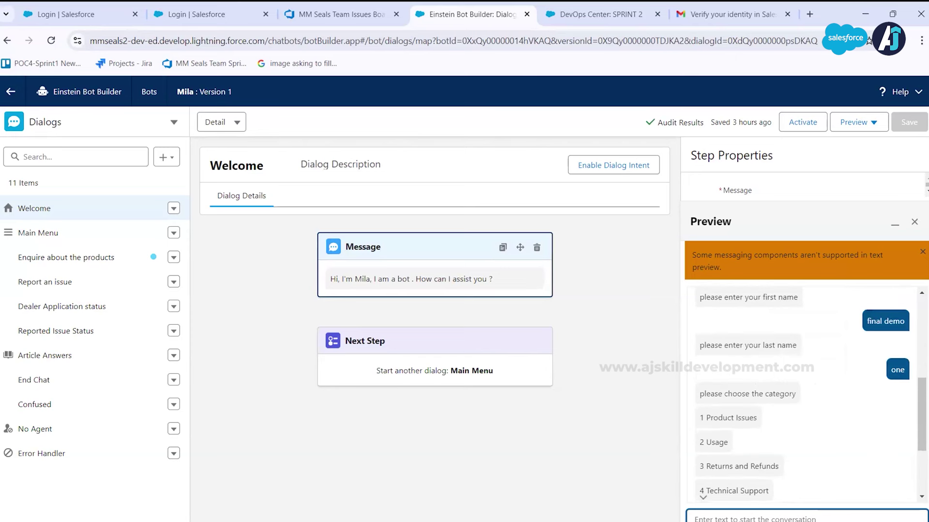
scroll(703, 497, down, 3)
text(4)
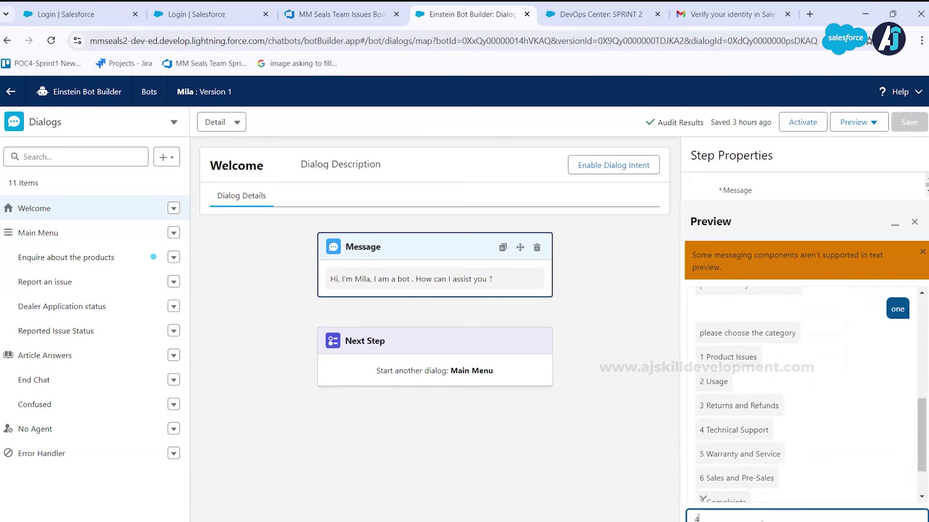
key(Return)
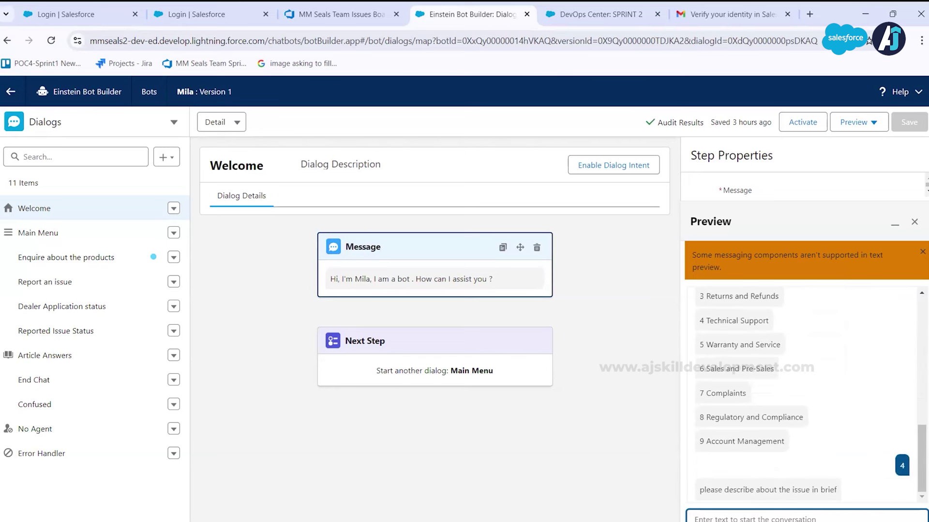
text(hi, i need anhelp)
key(Return)
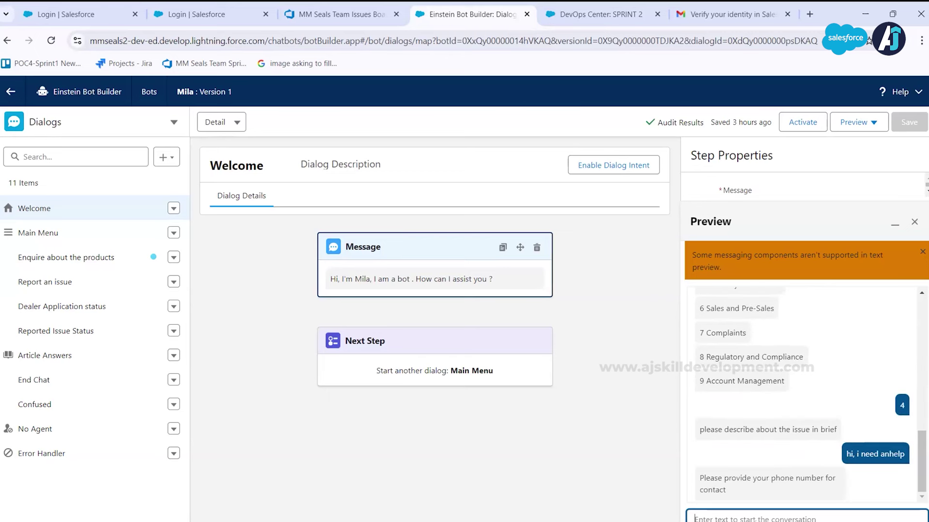
- Send the contact's phone number and e-mail, then select the case number the bot returns
key(Return)
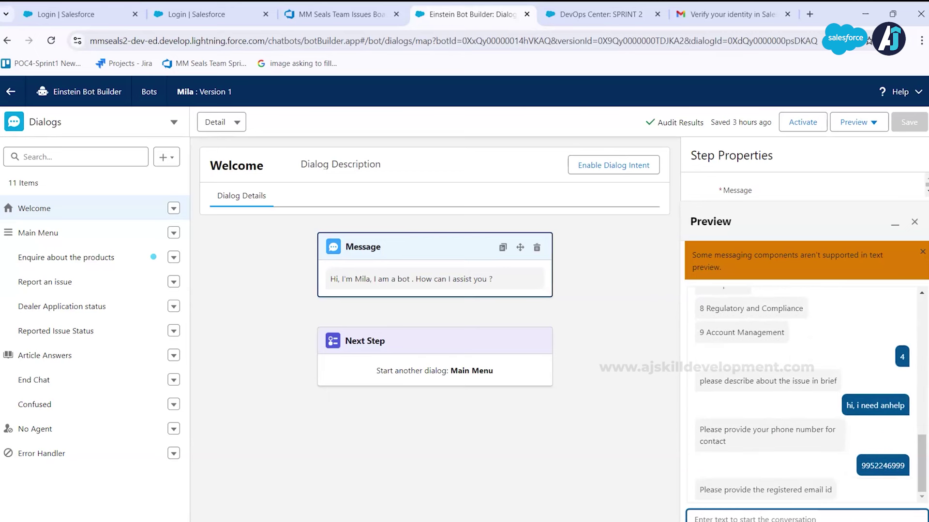
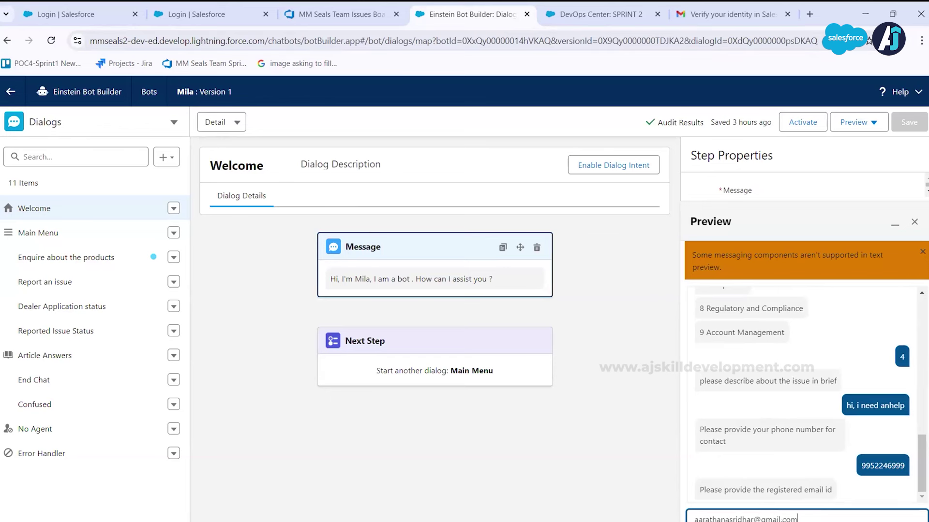
key(Return)
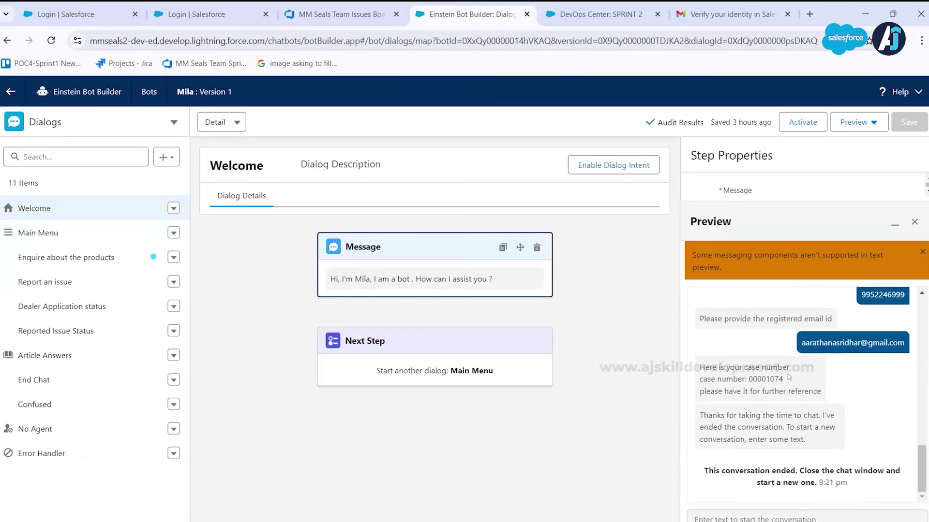
click(746, 379)
drag(747, 378, 767, 377)
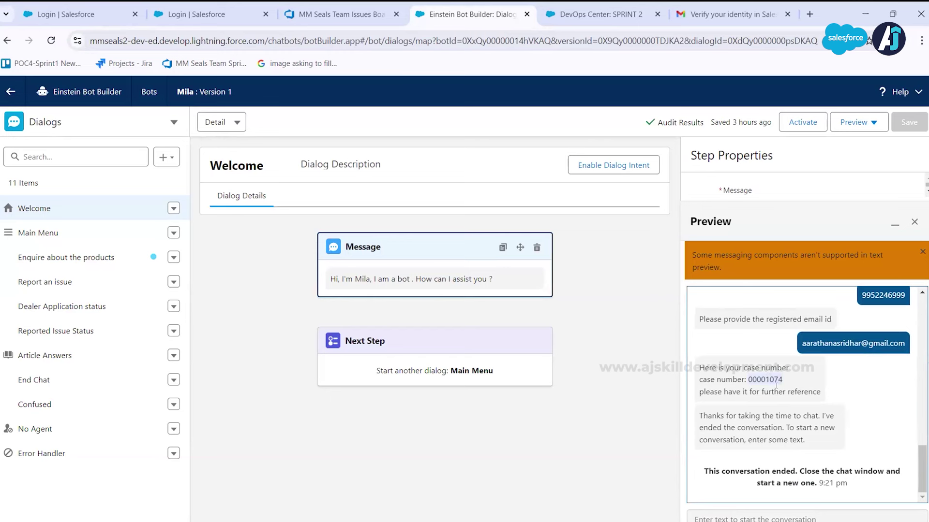
- Close the ended preview chat and dismiss the page error and unsupported components warning
click(914, 222)
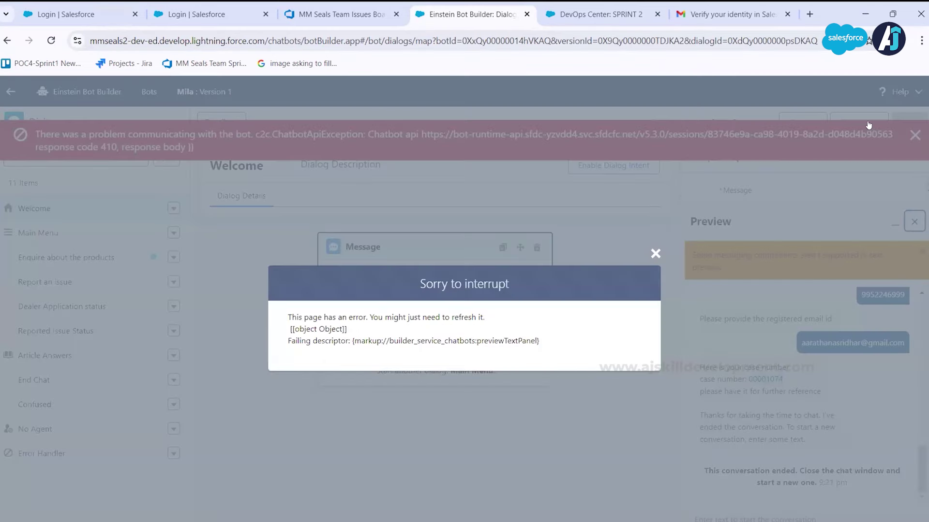
click(846, 169)
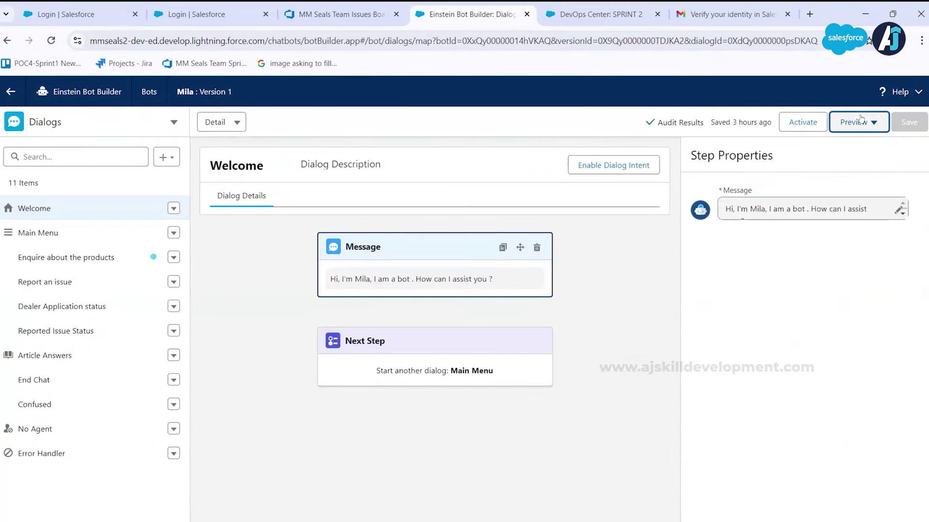
click(859, 122)
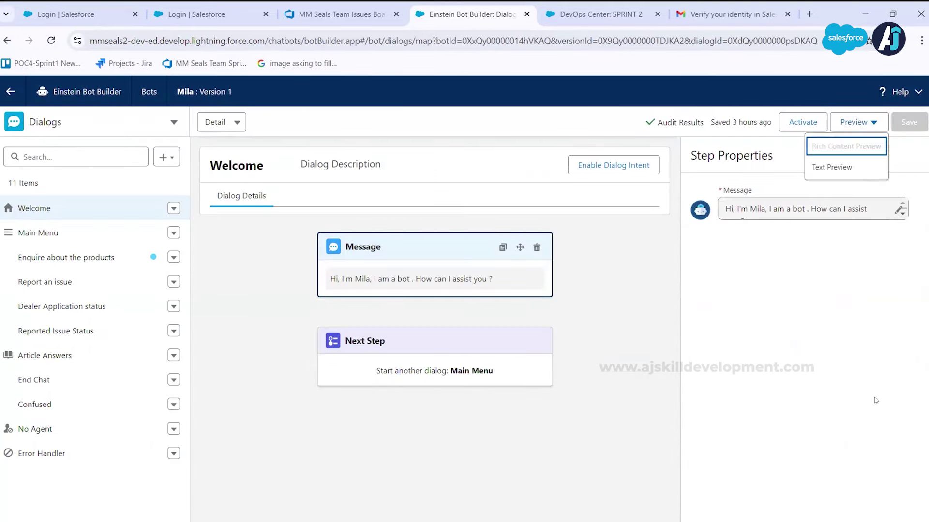
click(866, 173)
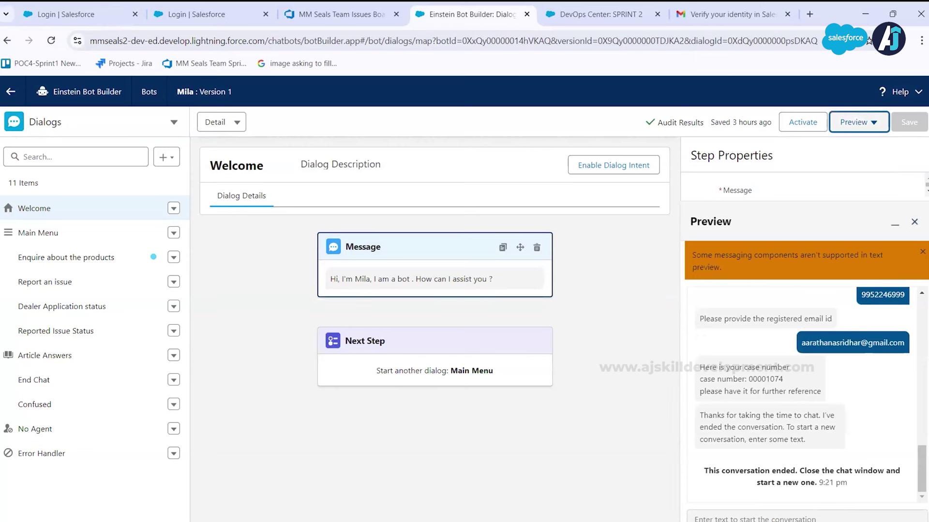
click(913, 222)
click(914, 221)
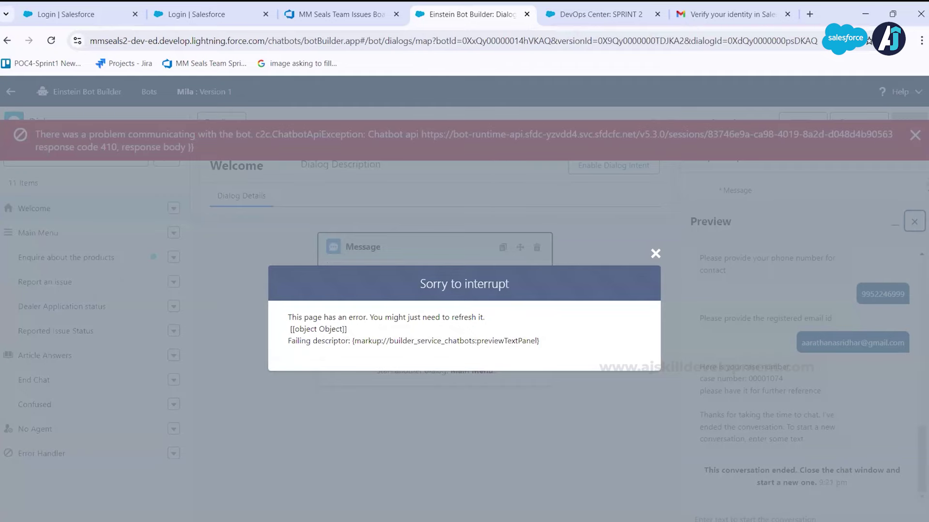
- Reload the page with F5 and switch the dialog view from Map to Detail
key(F5)
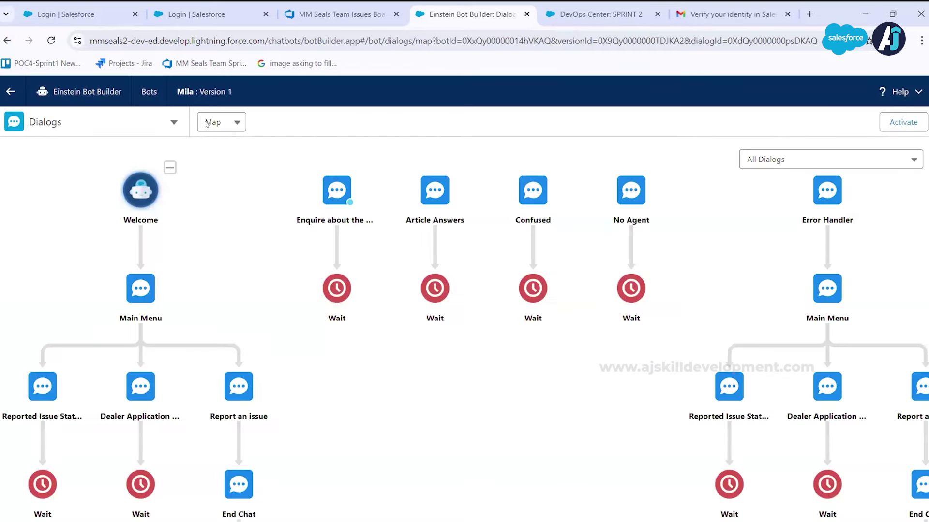
click(208, 123)
click(220, 156)
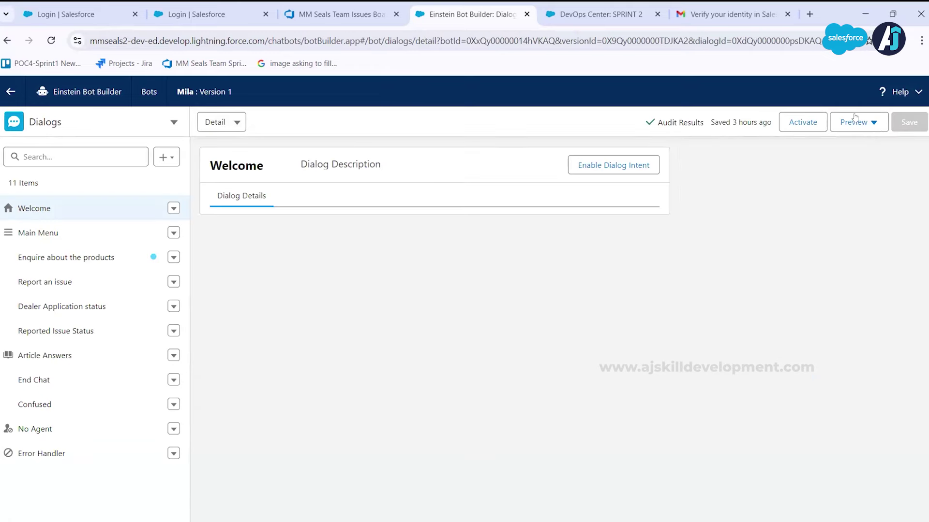
- Start a new text preview, greet with 'hi', choose option 2 and send the application reference number
click(856, 122)
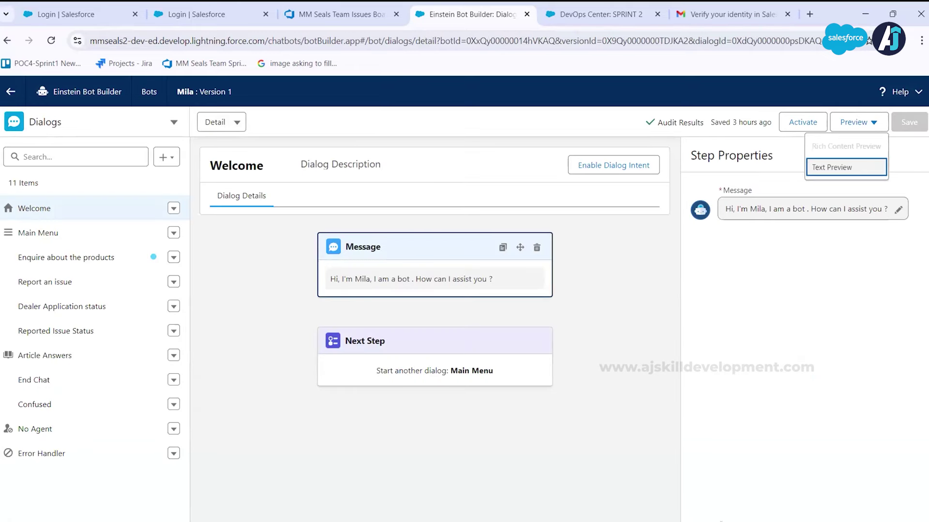
key(Return)
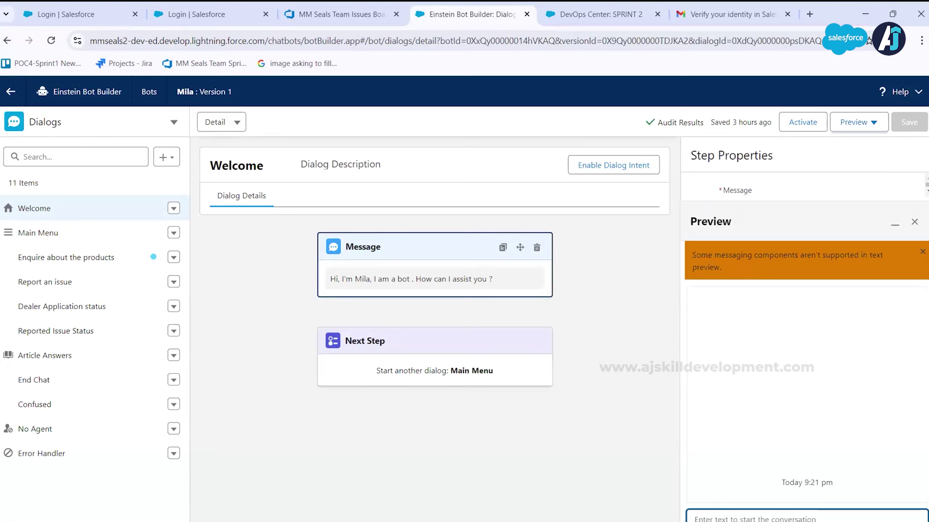
text(hi)
key(Return)
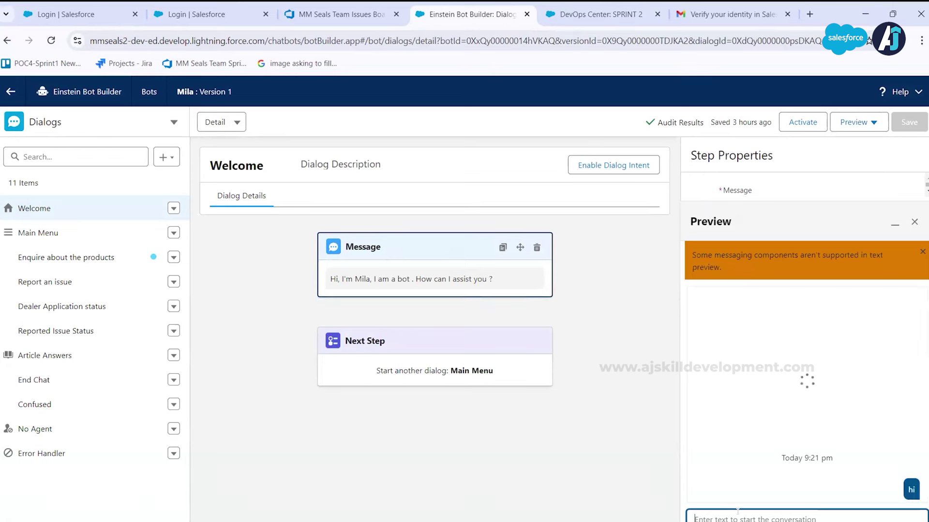
text(2)
key(Return)
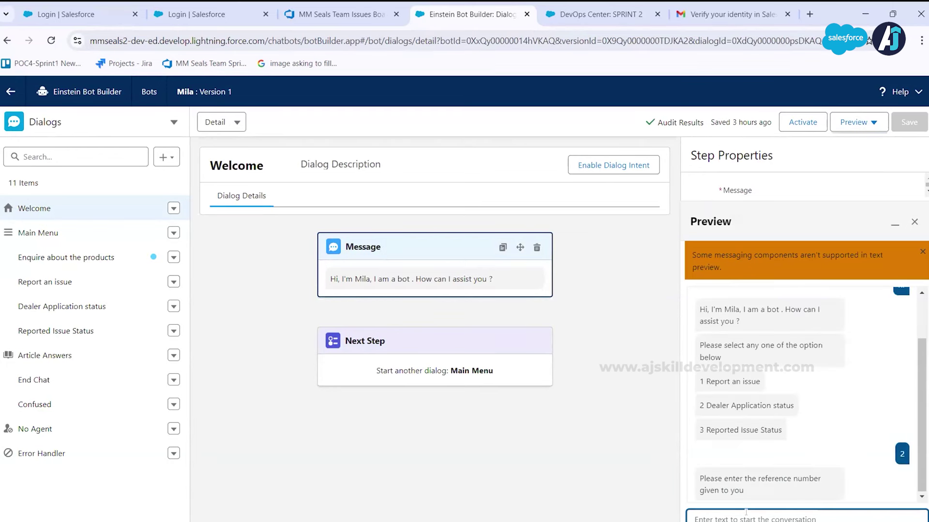
text(DA-00)
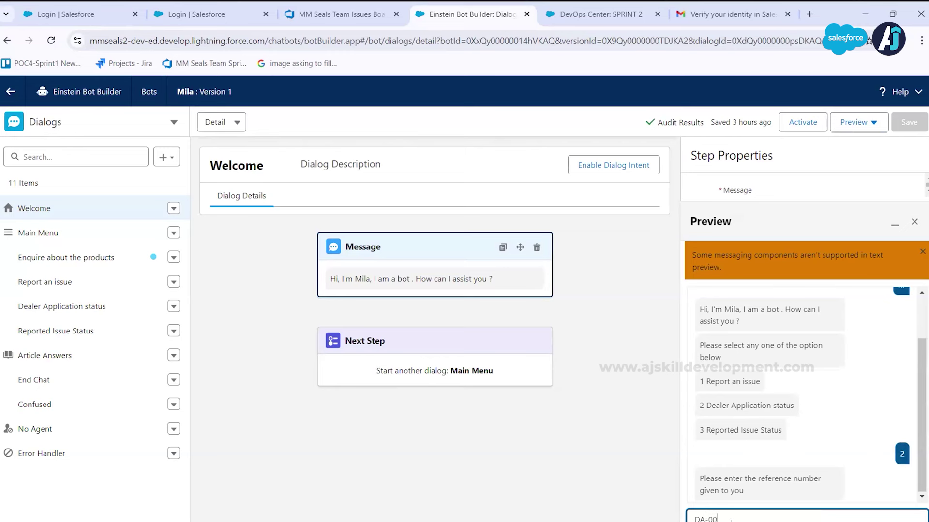
text(57)
key(Return)
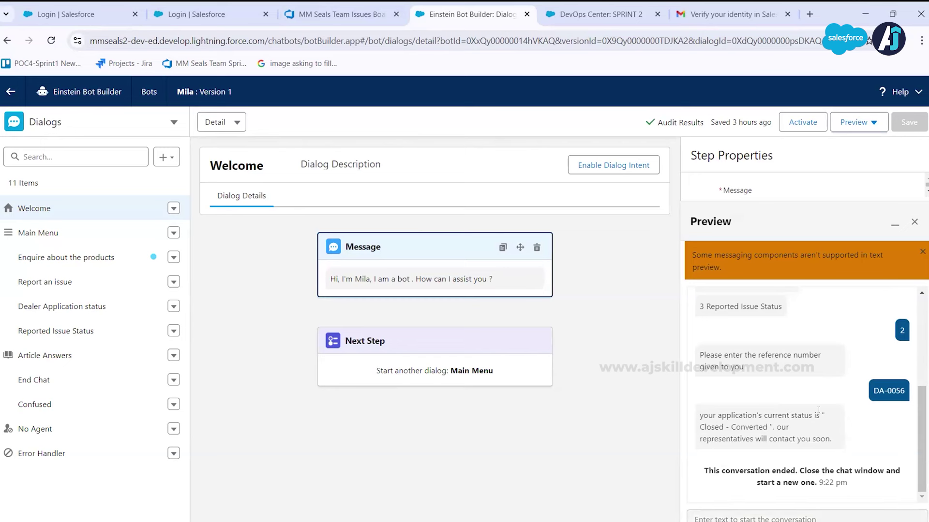
- Highlight the 'Closed - Converted' status in the bot's reply and close the preview
click(767, 428)
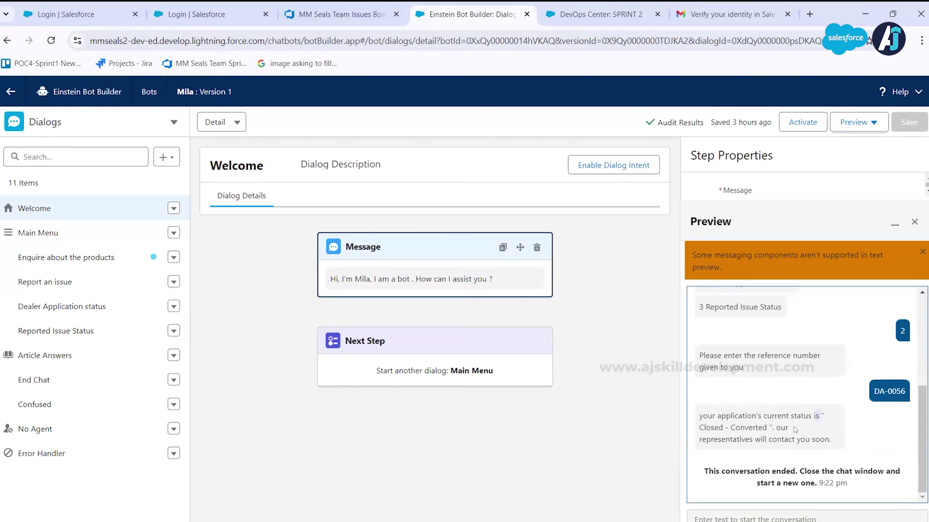
drag(768, 428, 825, 415)
drag(745, 427, 758, 502)
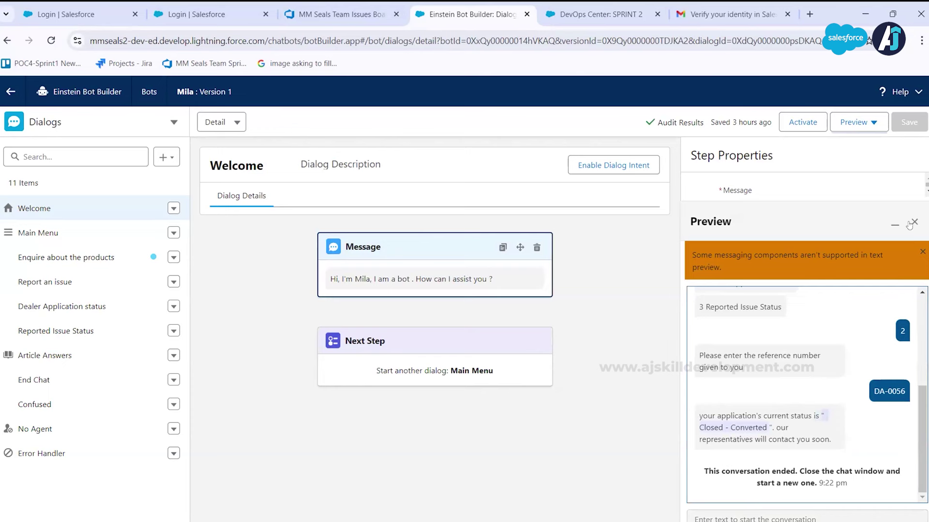
key(shift+Tab)
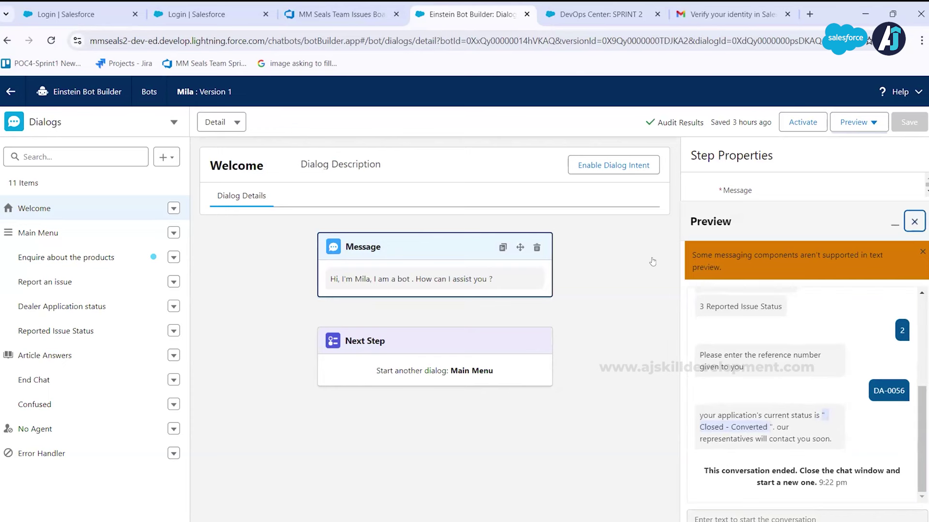
key(Return)
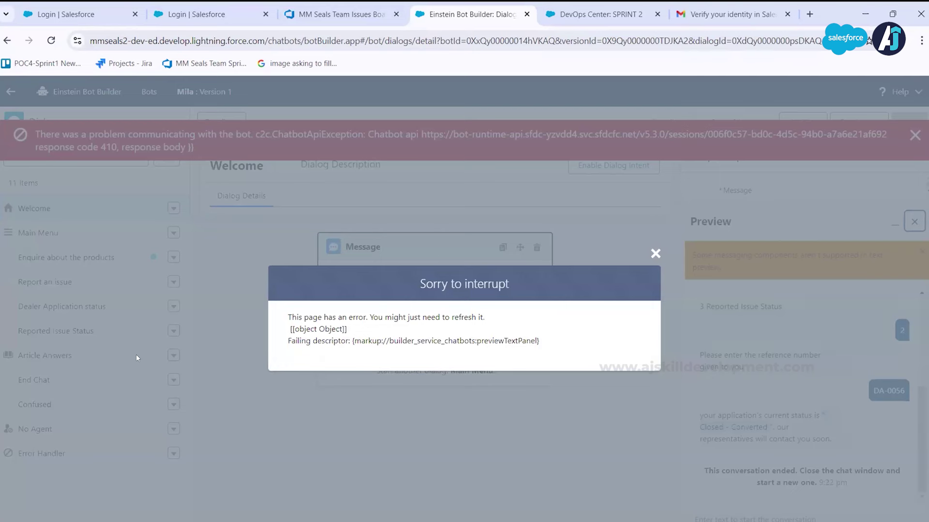
- After reloading, ask the bot for Reported Issue Status (option 3) with the issue reference number, then close the preview
click(52, 41)
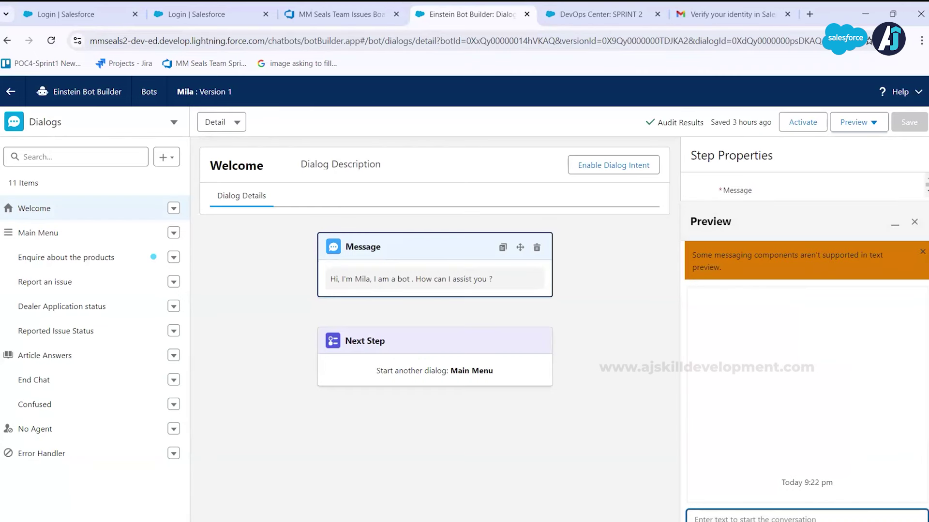
text(hi)
key(Return)
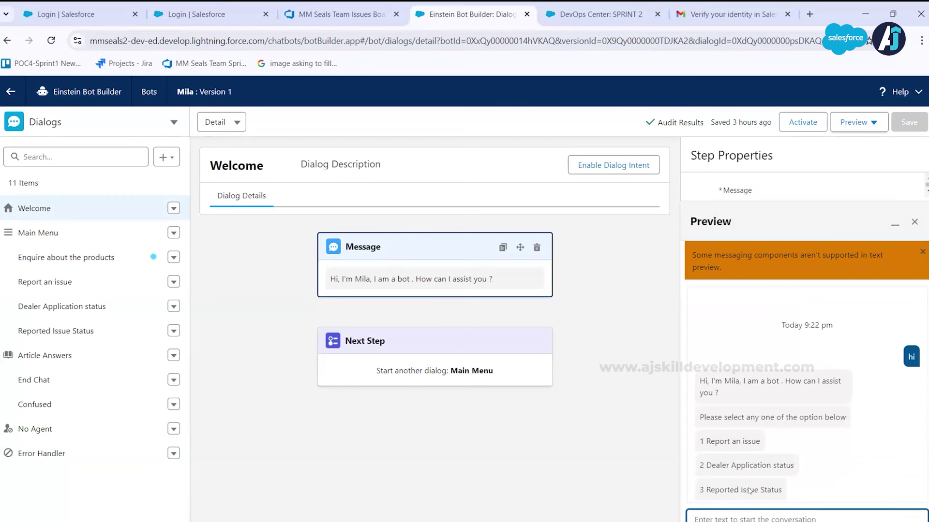
text(3)
key(Return)
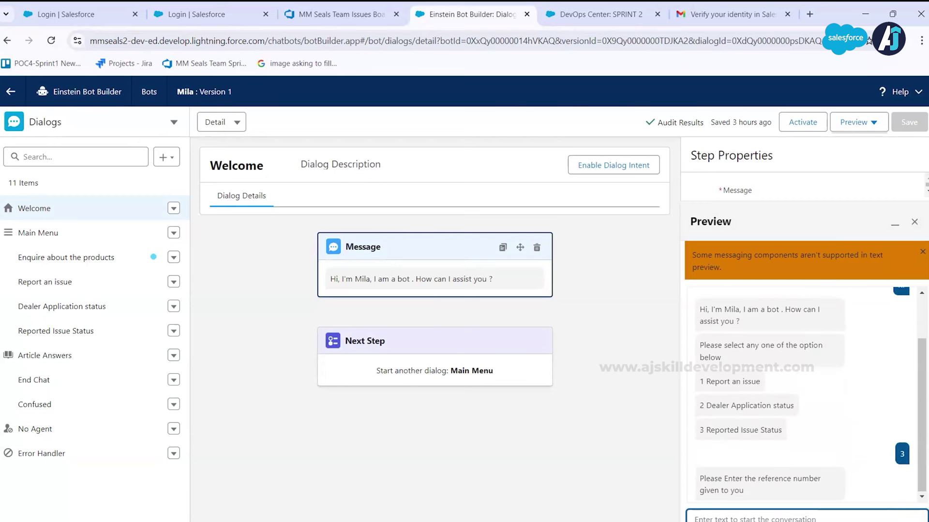
text(0000)
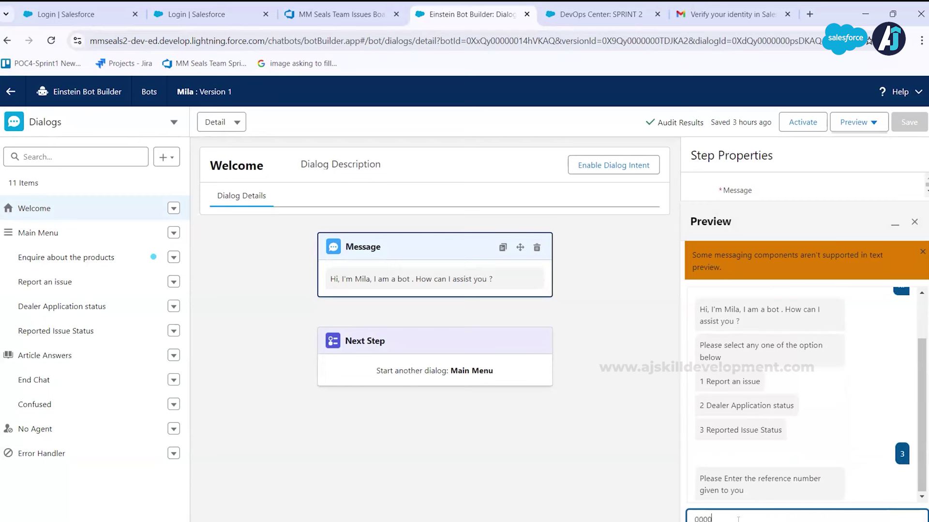
text(1047)
key(Return)
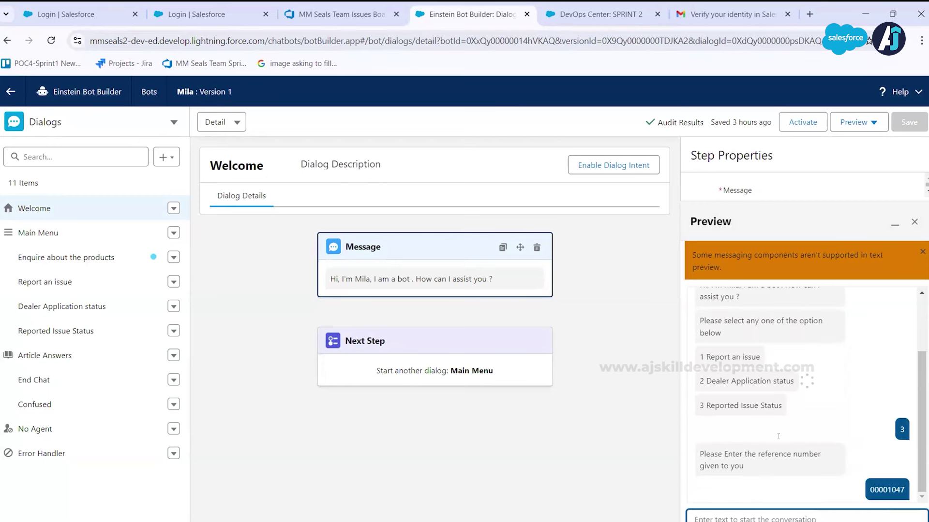
drag(904, 403, 869, 416)
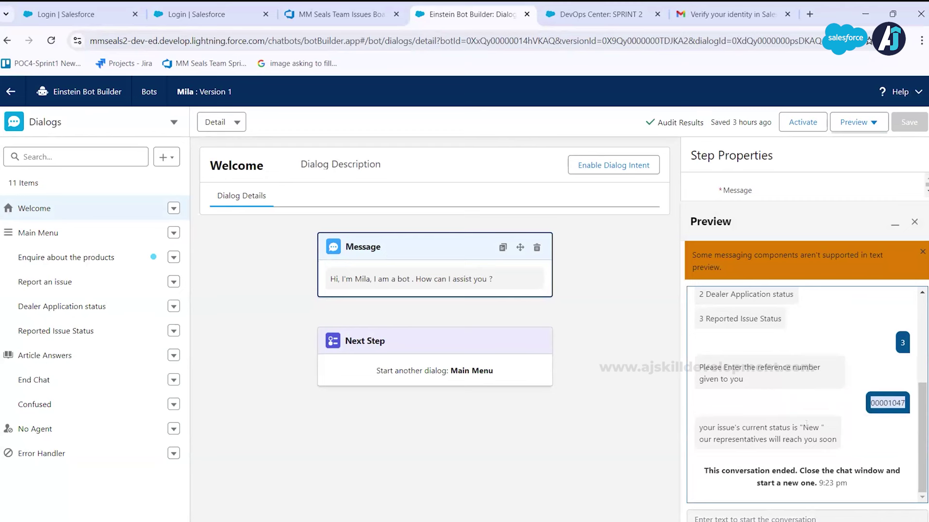
click(807, 428)
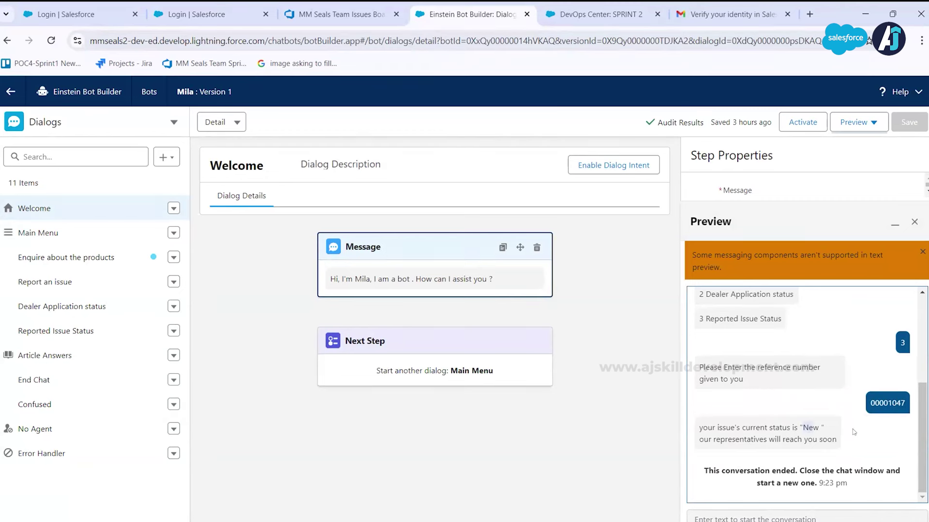
click(914, 221)
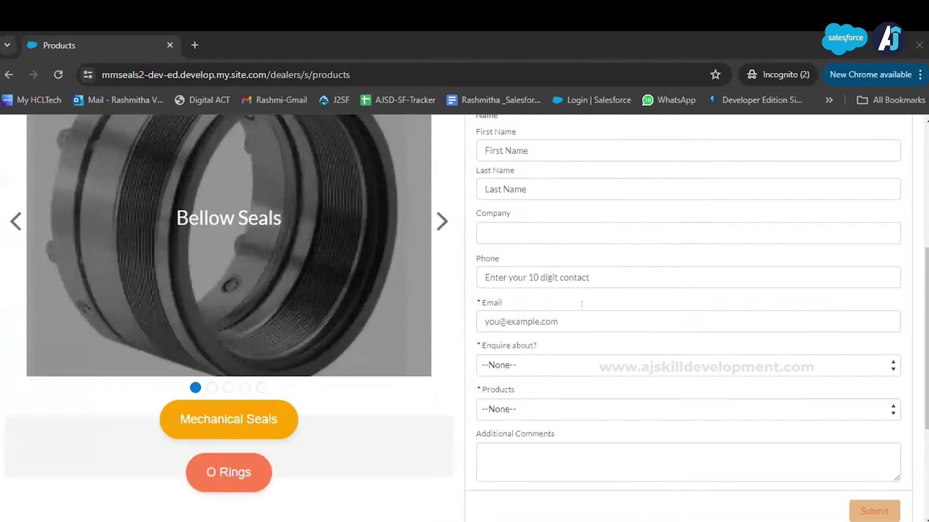
- Enter the contact's first and last name and the company DK Dealers in the enquiry form
scroll(494, 259, up, 3)
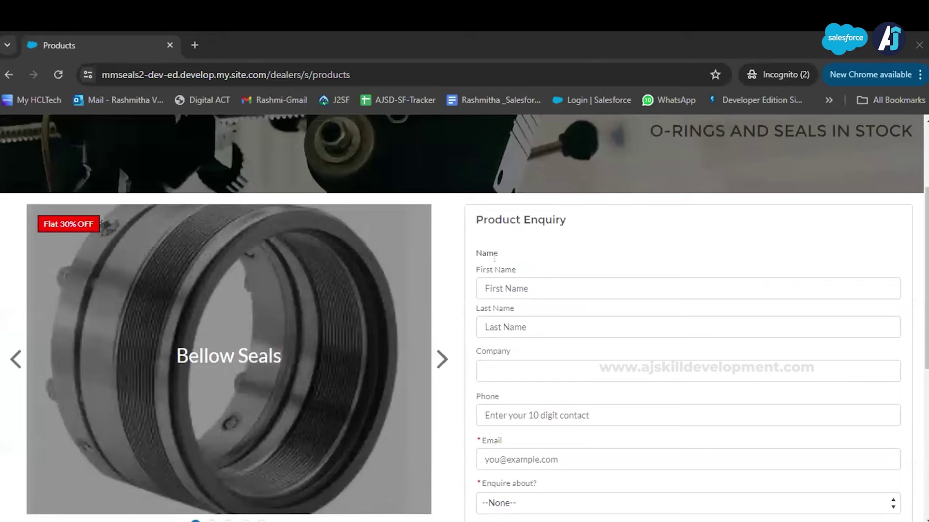
scroll(593, 300, down, 1)
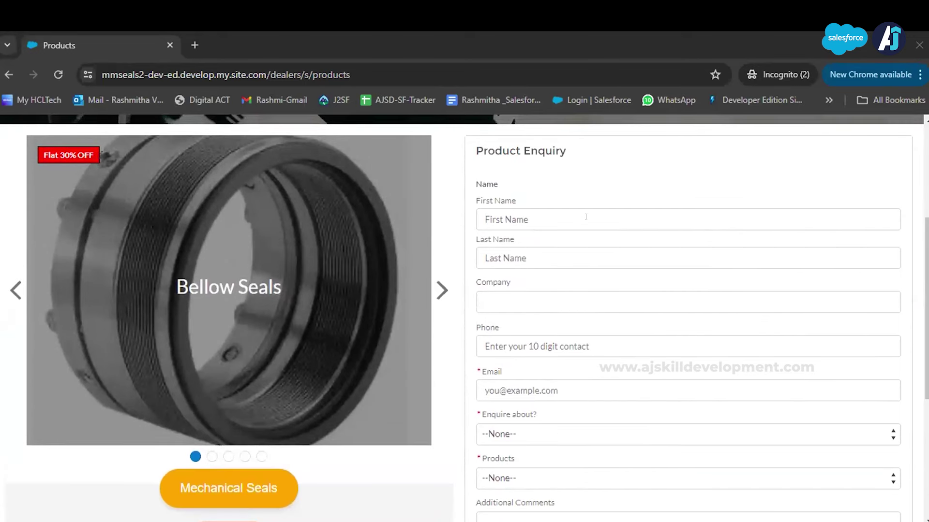
scroll(582, 287, down, 2)
scroll(582, 288, up, 3)
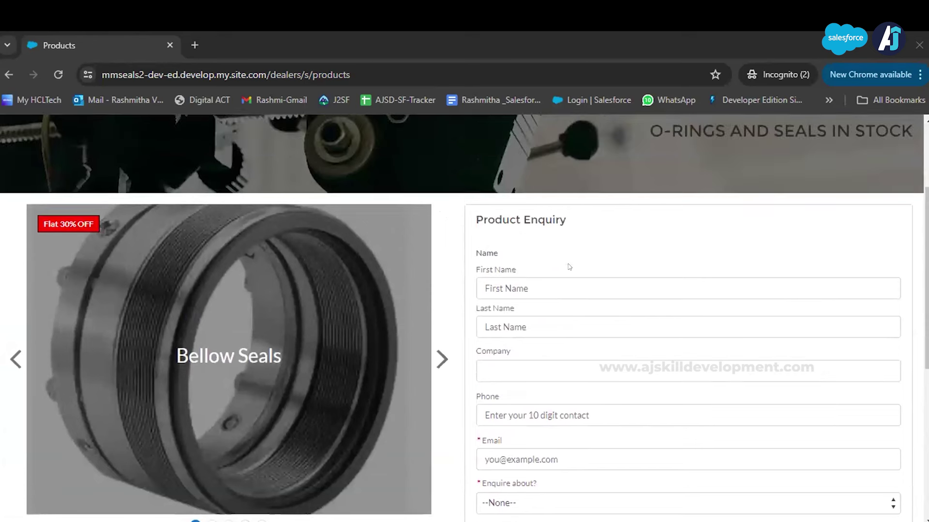
click(572, 285)
text(G)
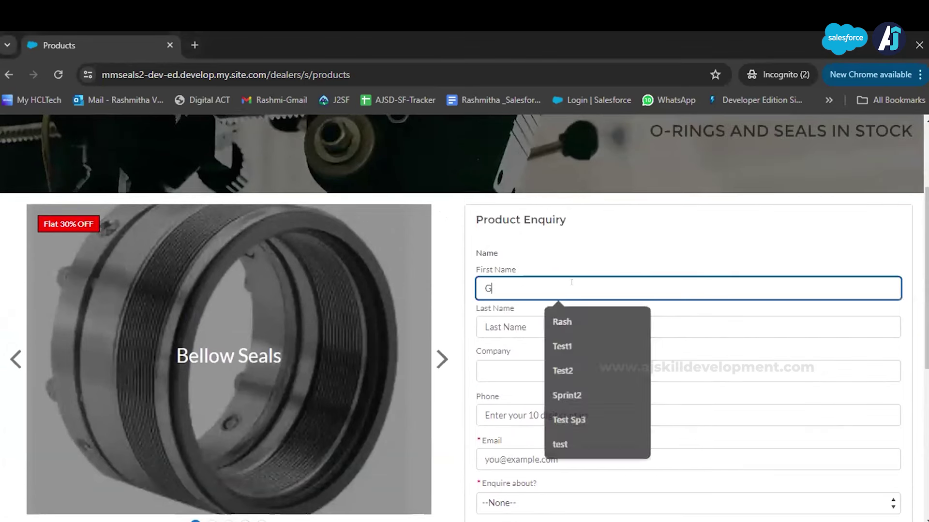
text(opinath)
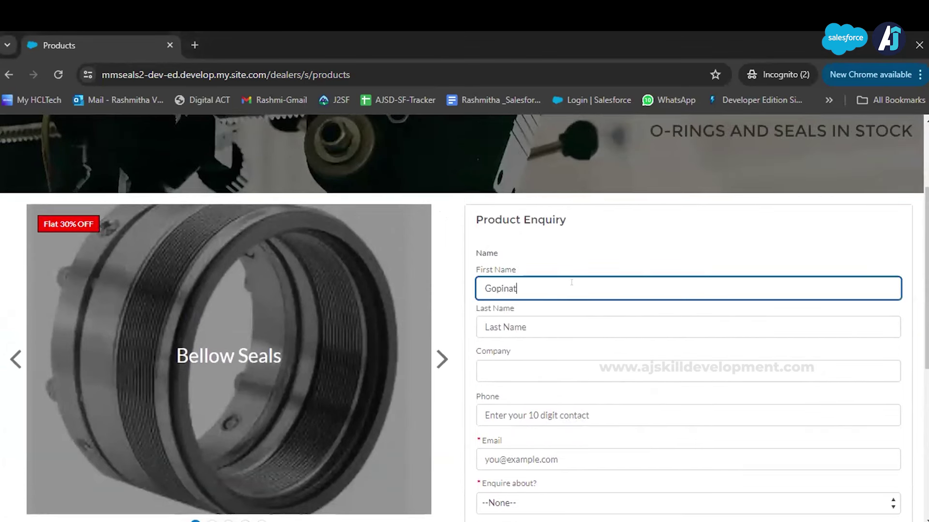
click(562, 324)
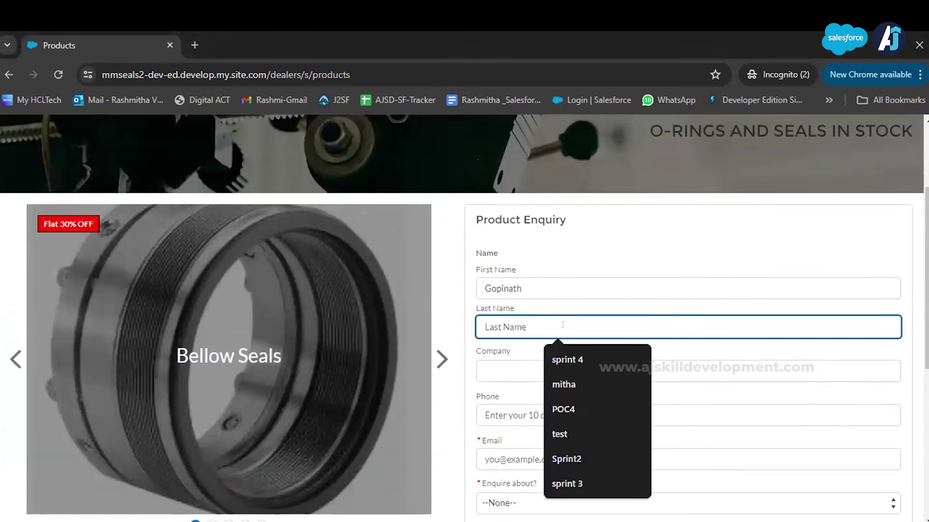
text(G)
click(583, 369)
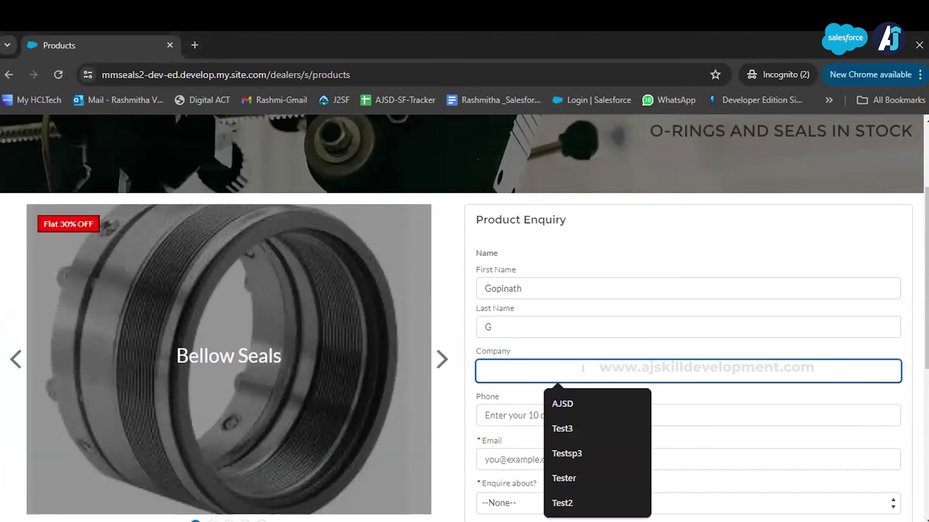
text(D)
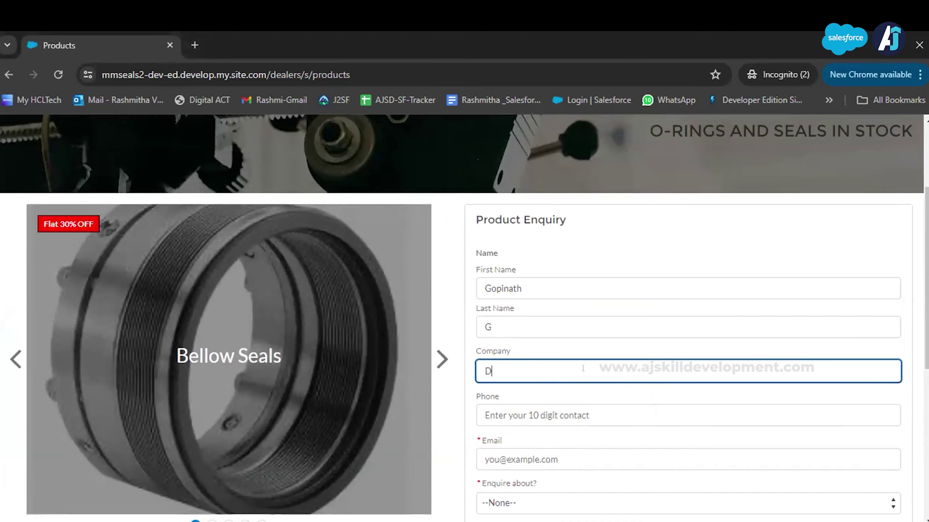
text(K Dealers)
- Fill in the contact's phone number and e-mail address
scroll(583, 369, down, 3)
click(581, 277)
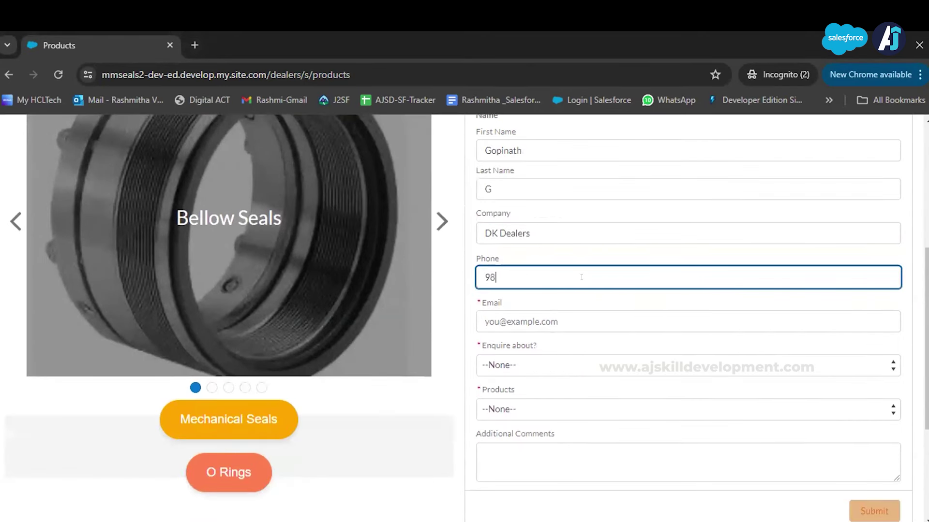
click(574, 314)
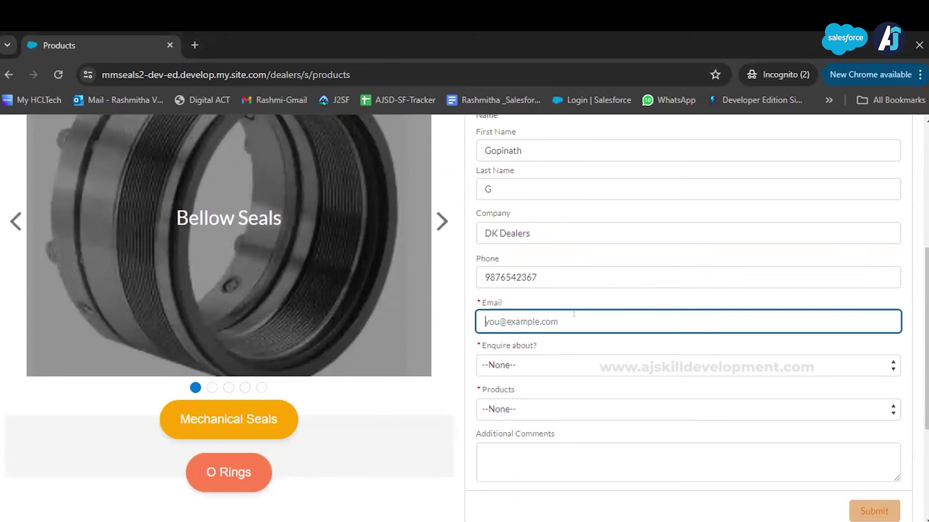
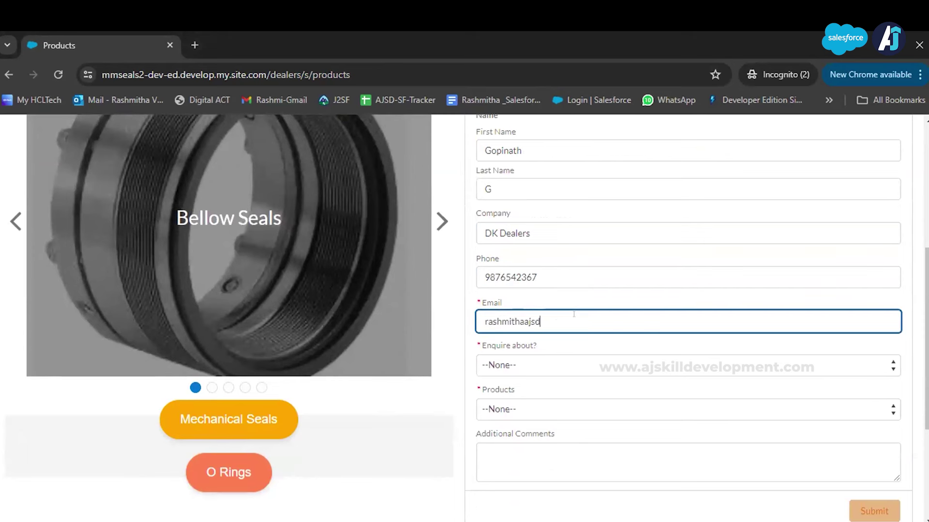
scroll(575, 310, down, 2)
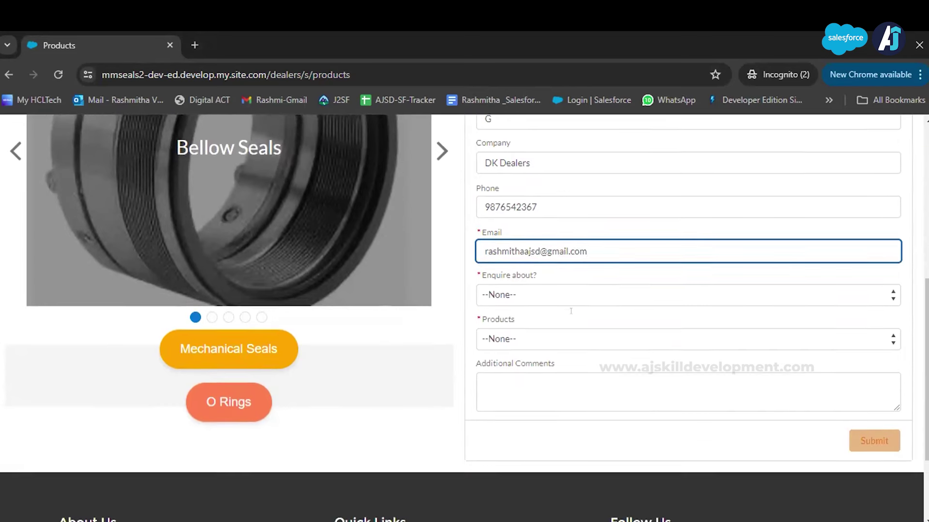
scroll(582, 271, up, 2)
scroll(592, 266, down, 1)
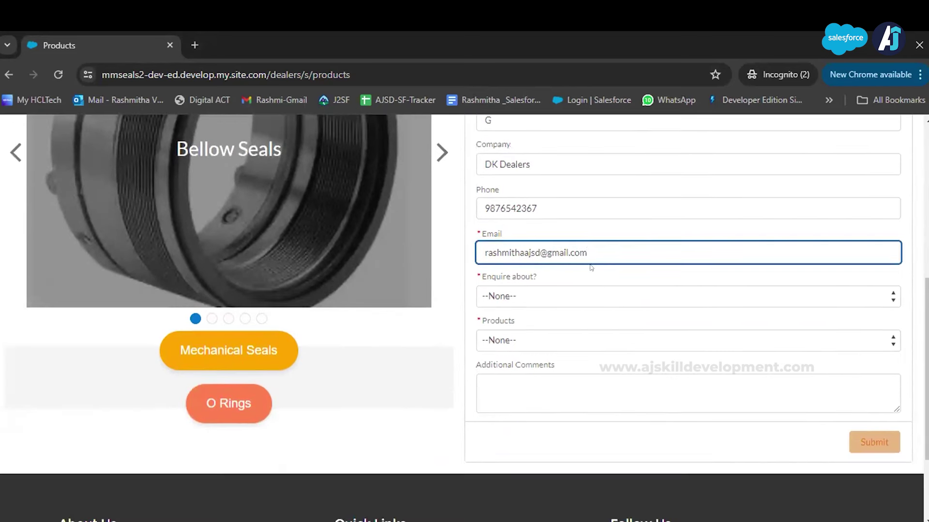
click(547, 300)
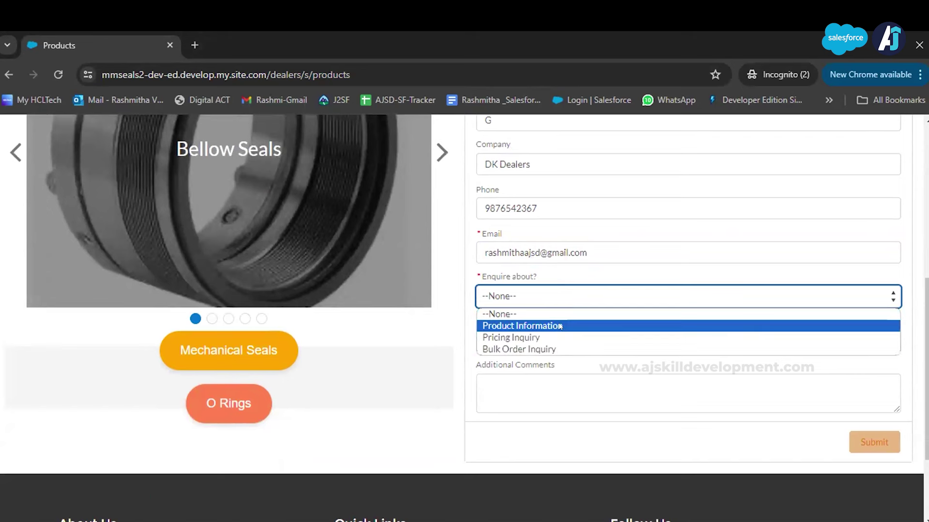
- Try Product Information as the enquiry topic with Hydraulic Cylinder Seals as the product
click(560, 326)
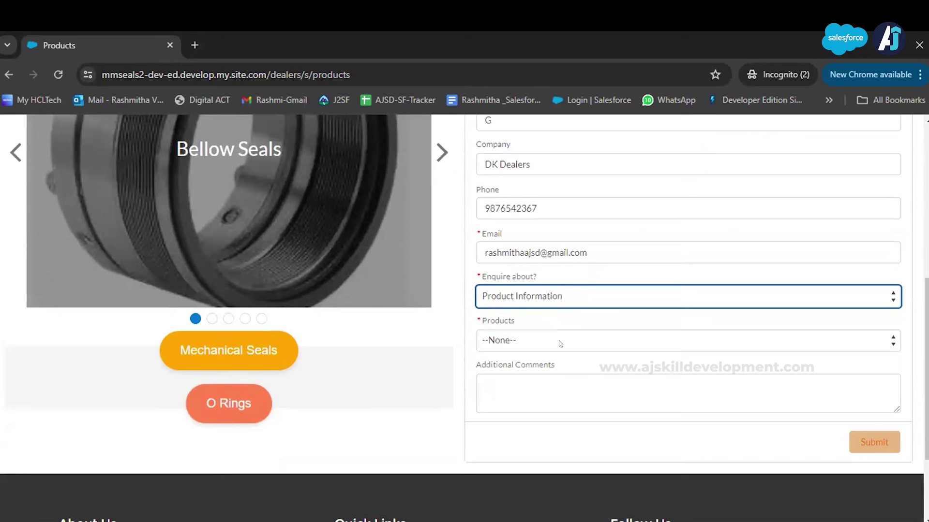
click(558, 341)
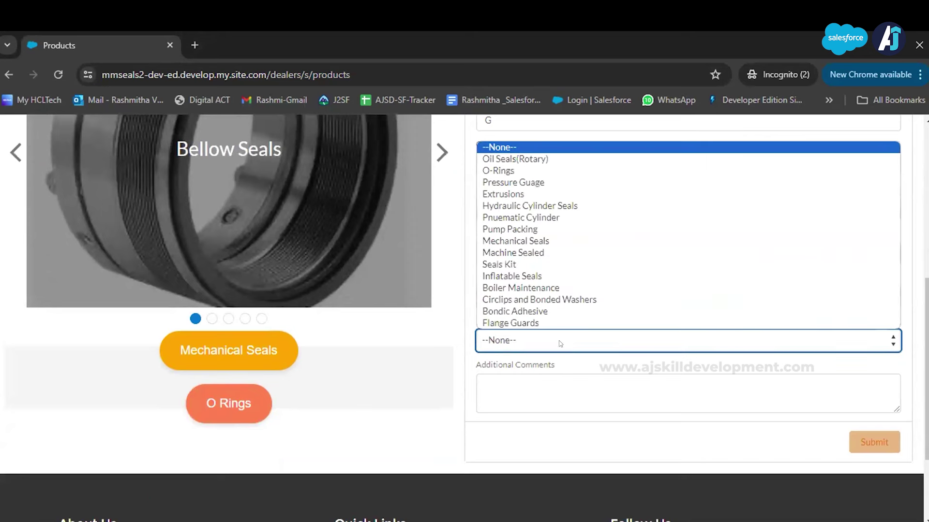
click(585, 204)
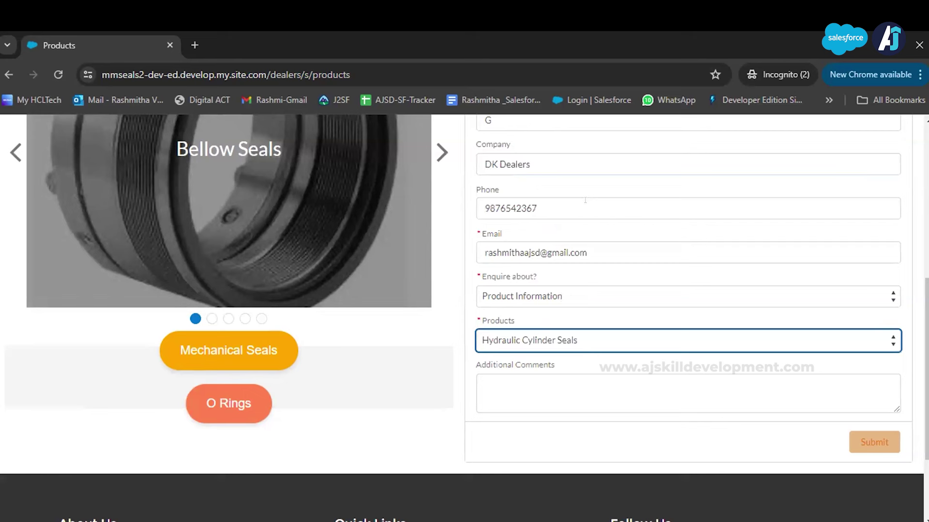
click(604, 379)
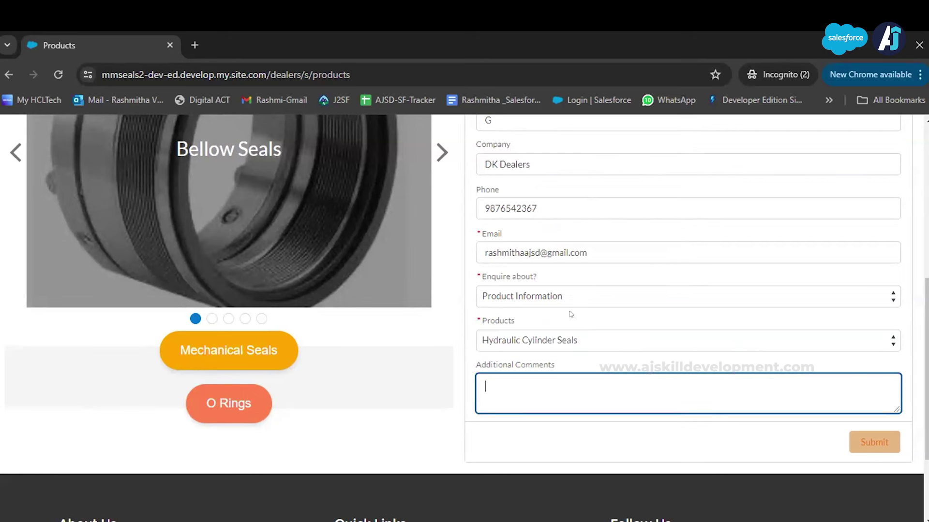
click(551, 301)
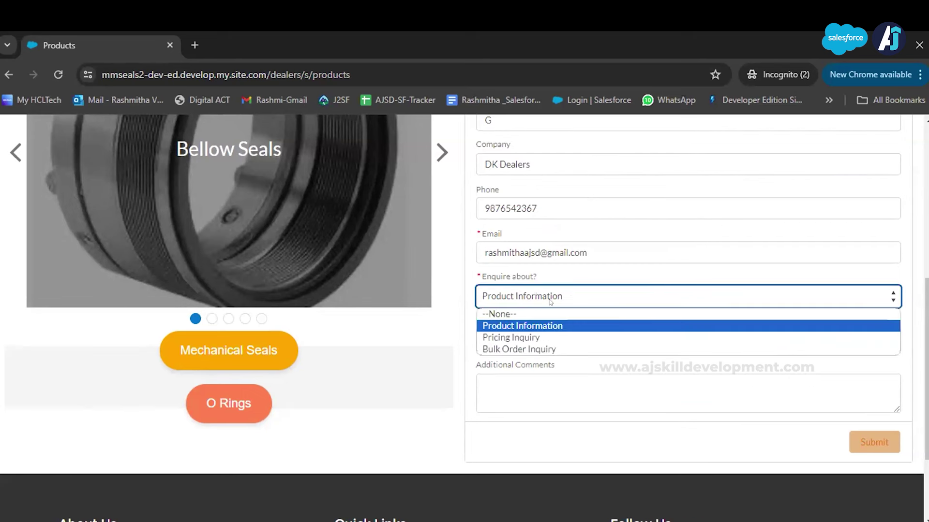
click(551, 301)
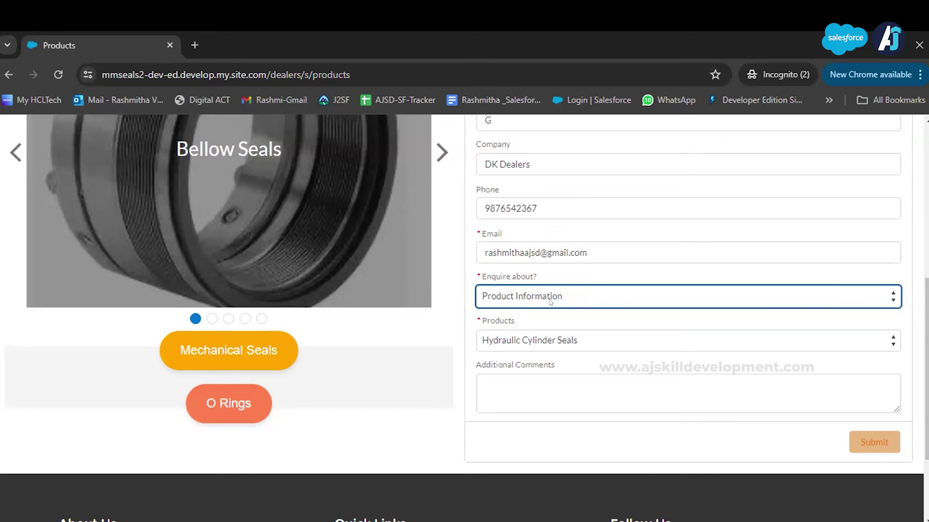
- Submit a Bulk Order Inquiry for 15 Pressure Guage units with the comment 'Need a quote'
click(550, 301)
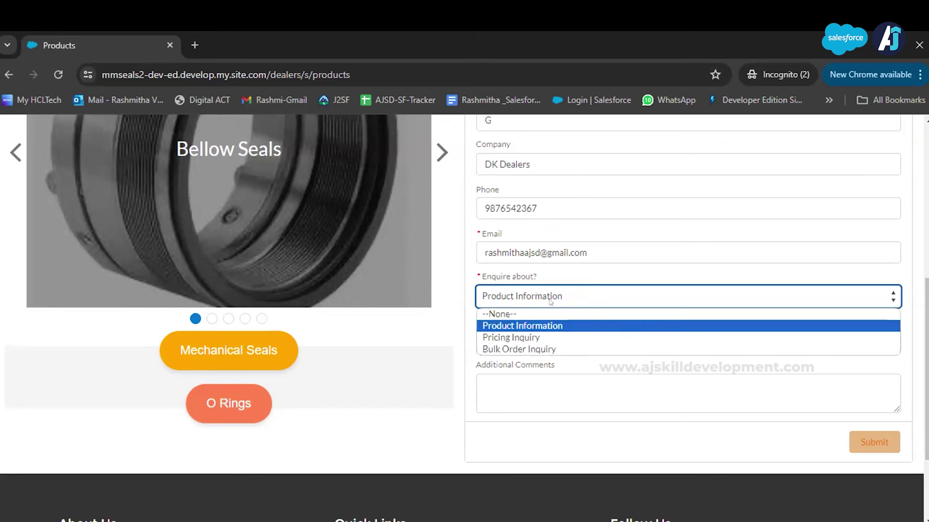
click(550, 348)
scroll(552, 342, down, 2)
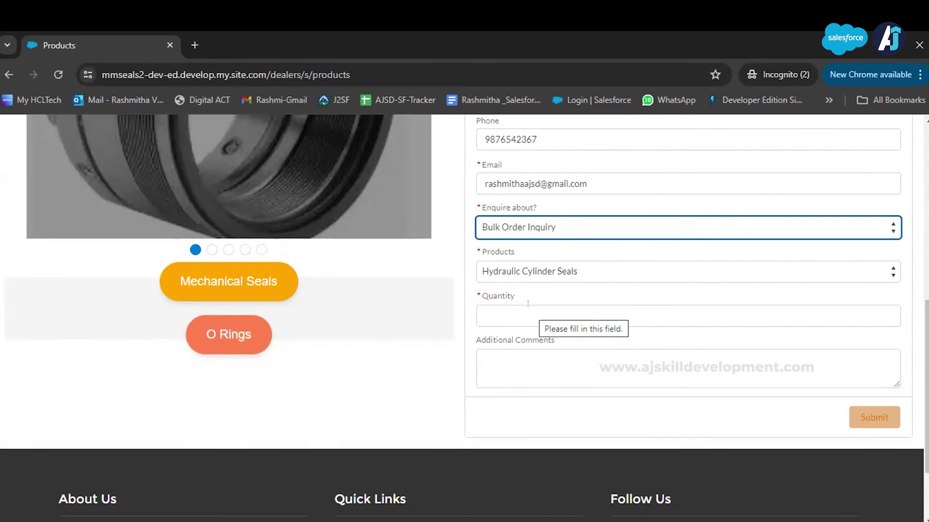
click(534, 271)
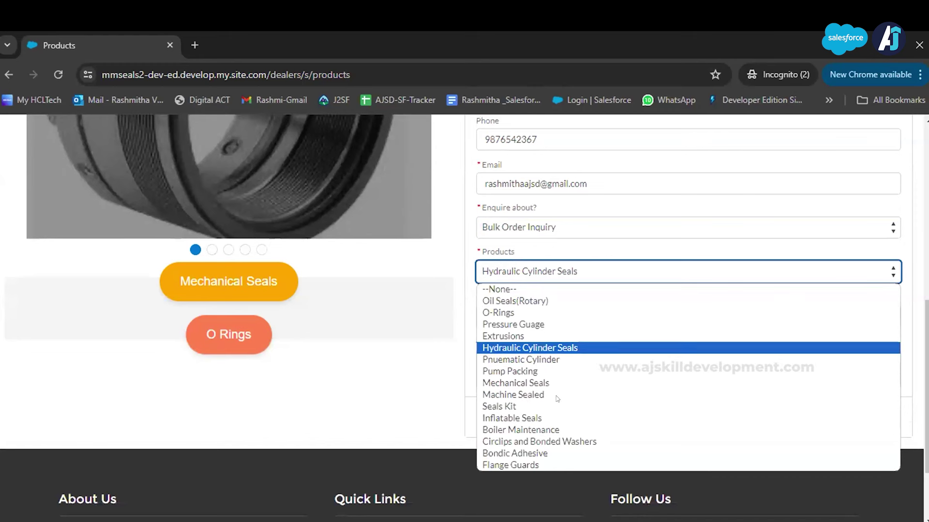
click(532, 325)
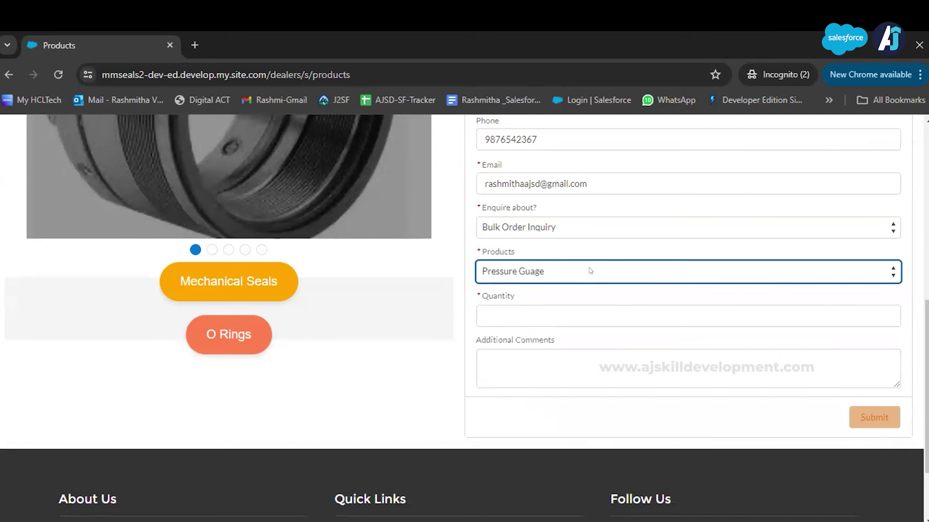
click(595, 314)
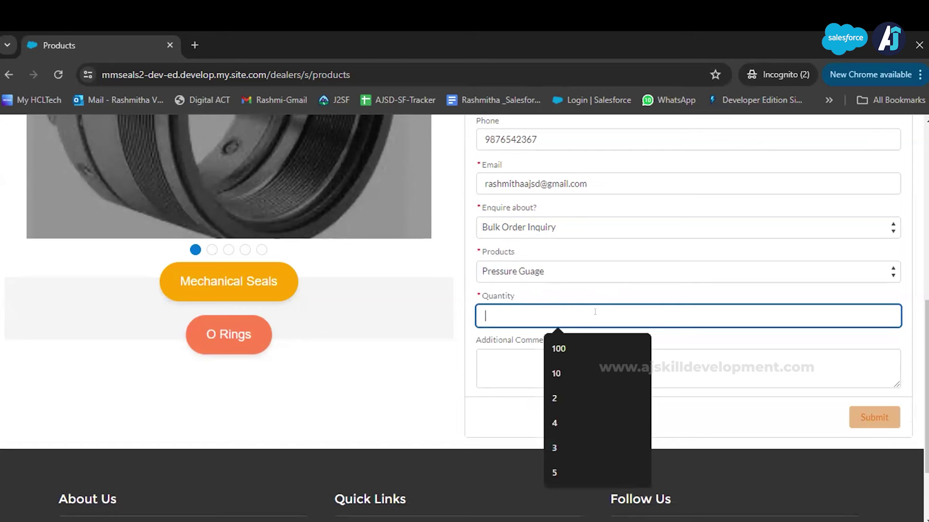
text(15)
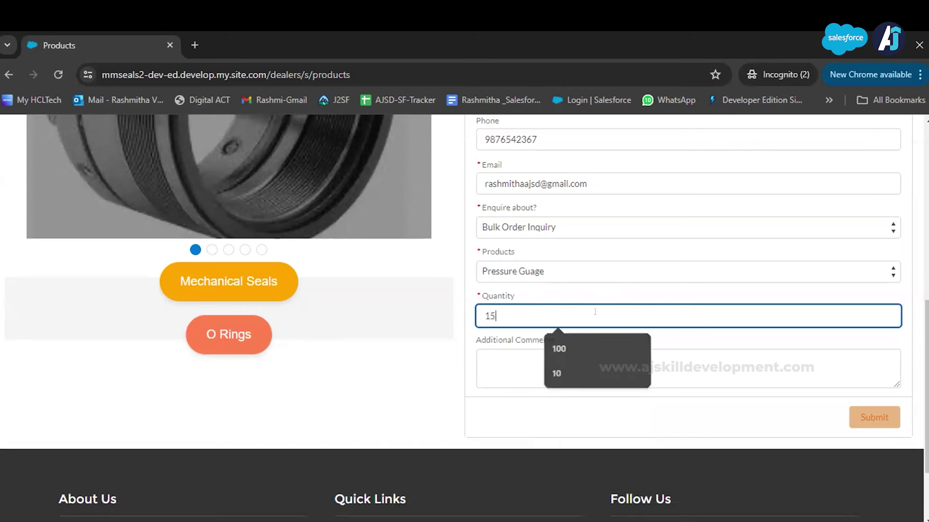
click(638, 357)
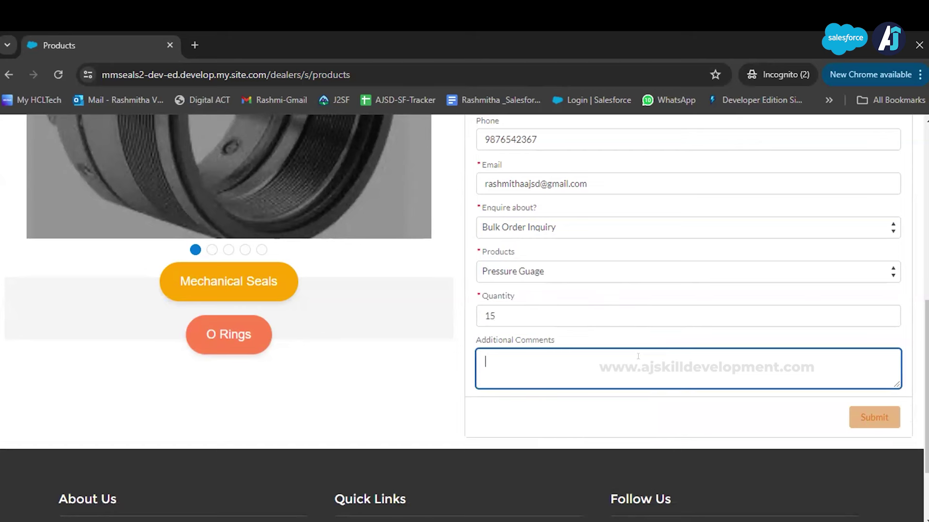
text(ed a quote)
click(867, 411)
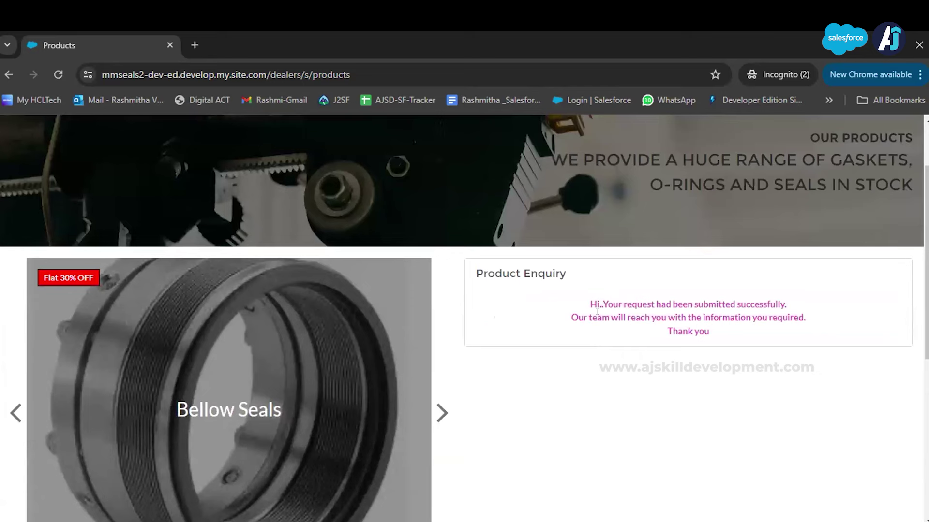
- Open the newest case from the All Open Cases list view and review its DK Dealers enquiry details
key(alt+Tab)
key(alt+Tab)
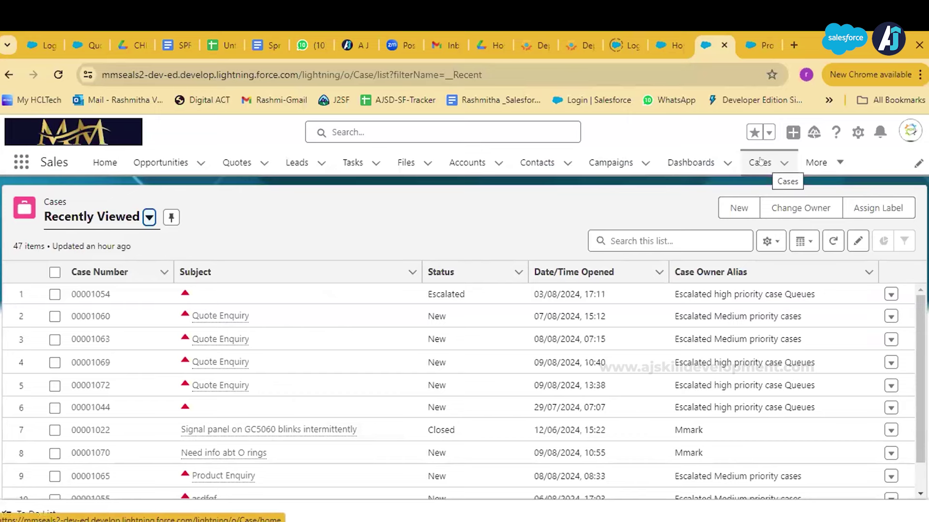
click(149, 217)
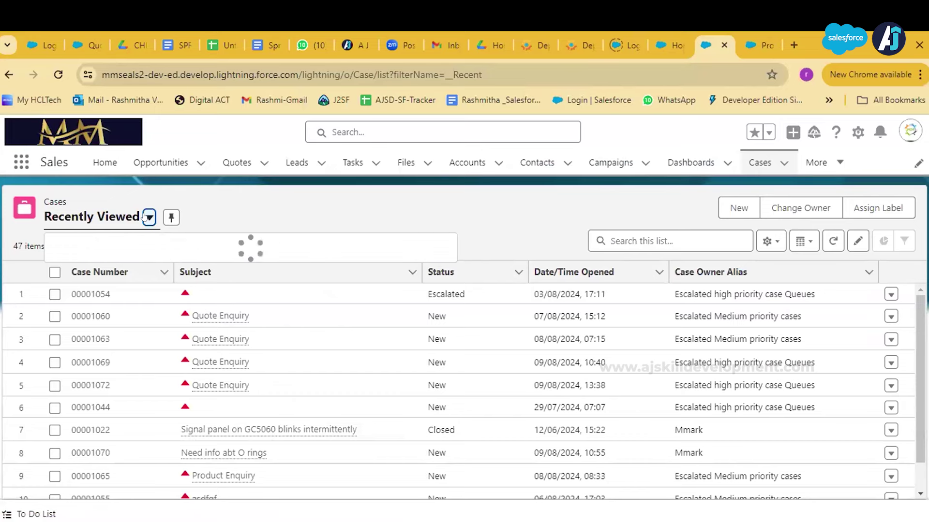
click(109, 303)
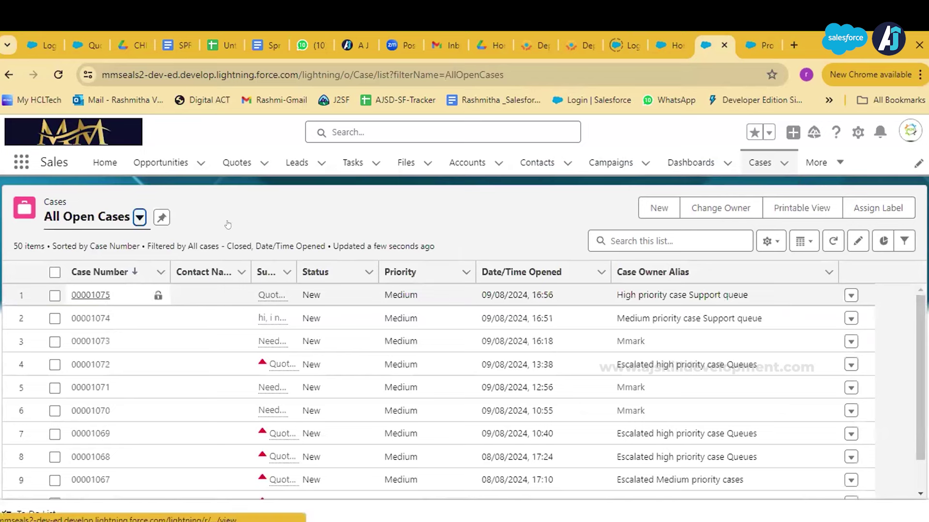
click(91, 296)
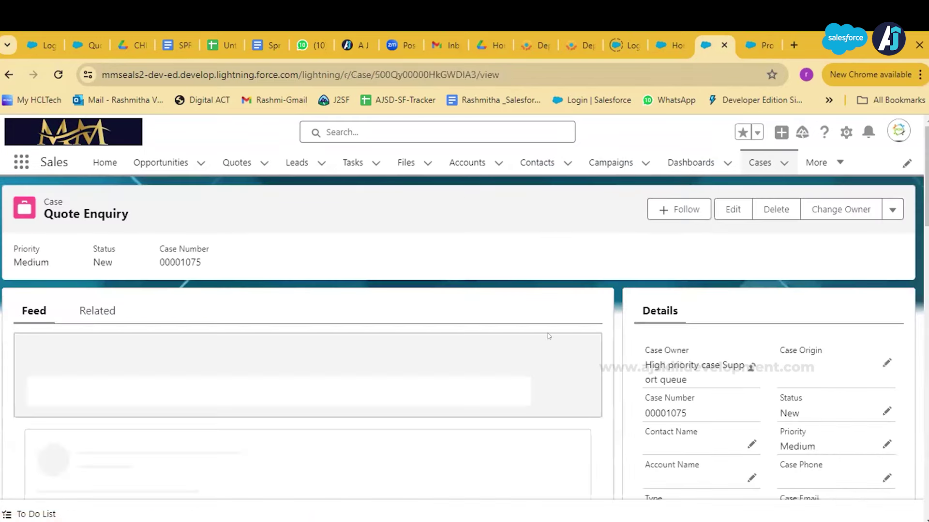
scroll(679, 334, down, 10)
scroll(653, 342, up, 3)
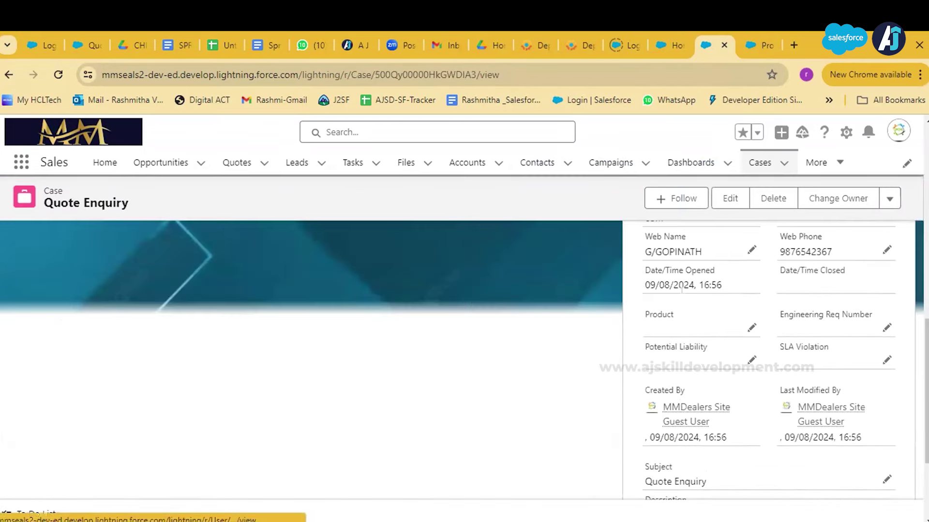
scroll(646, 334, up, 1)
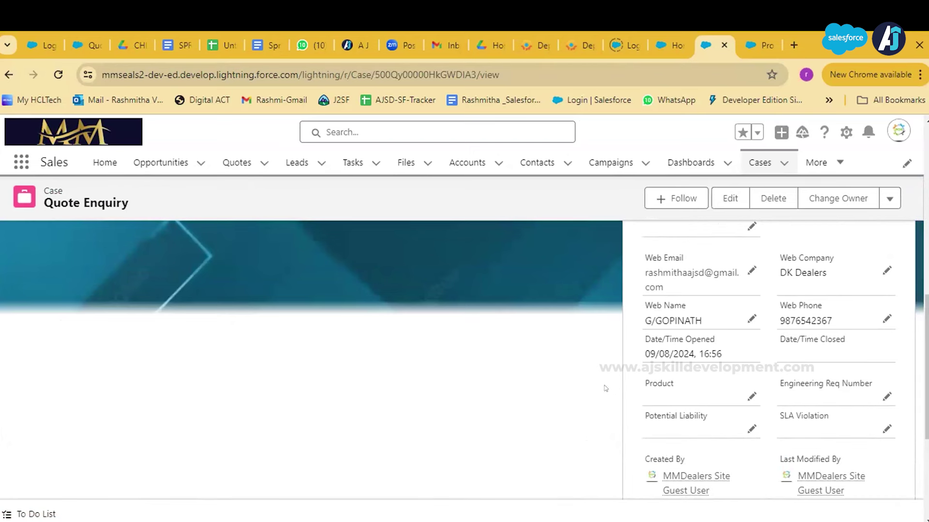
scroll(645, 389, up, 6)
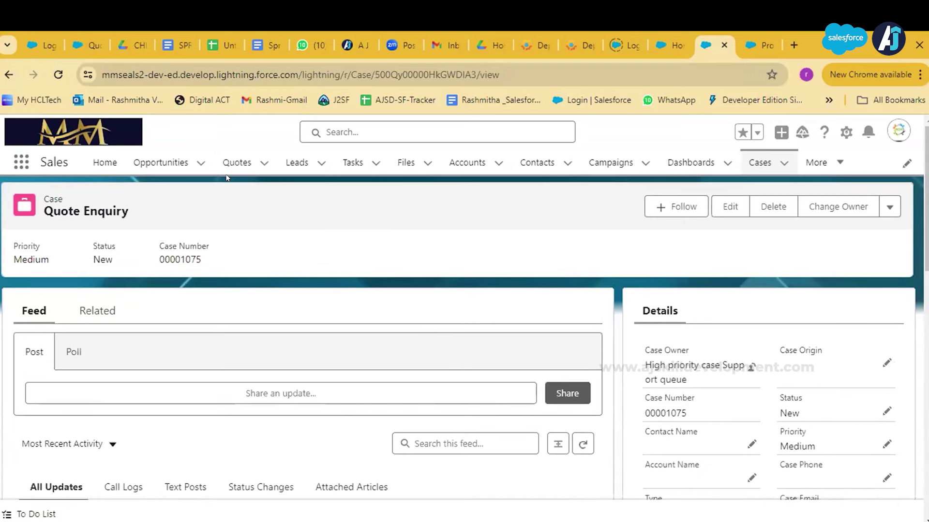
- Open the newest Pressure Guage quote from the All Quotes list view and scroll to its line items
click(229, 162)
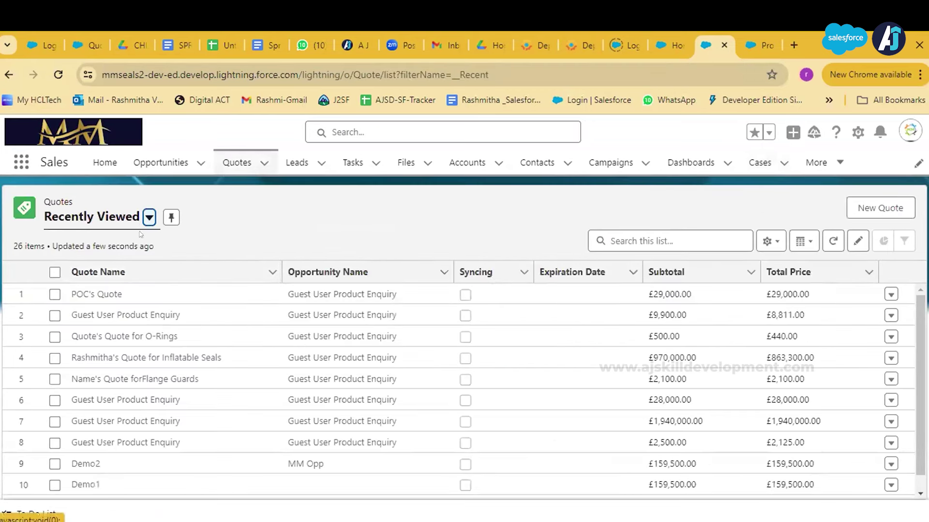
click(150, 217)
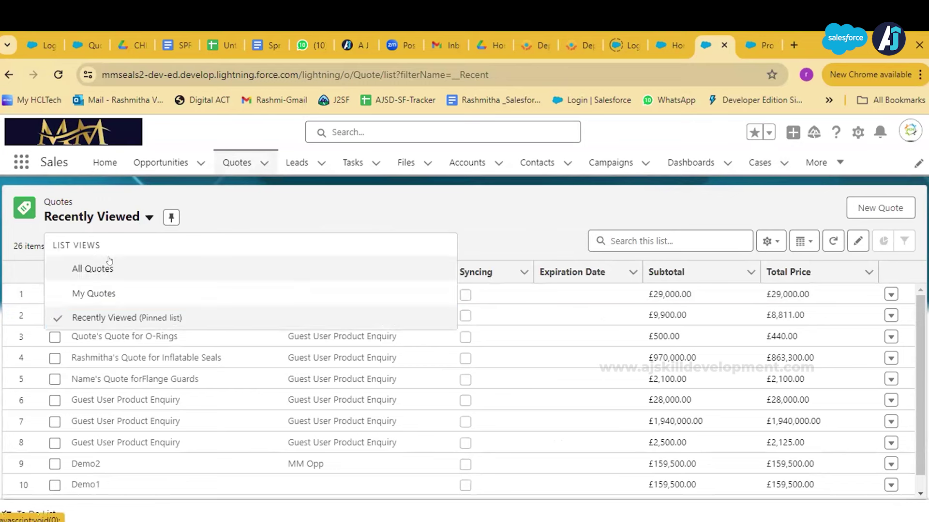
click(93, 268)
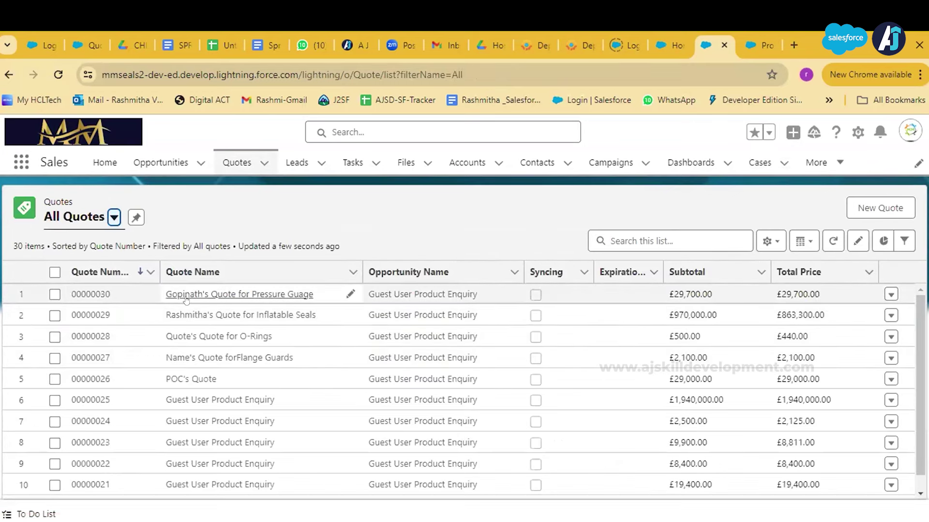
click(222, 293)
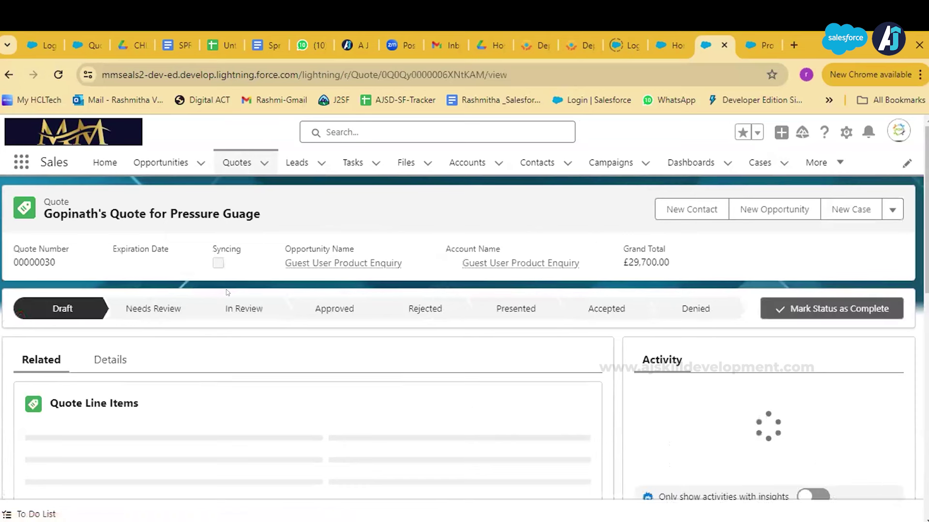
scroll(188, 334, down, 2)
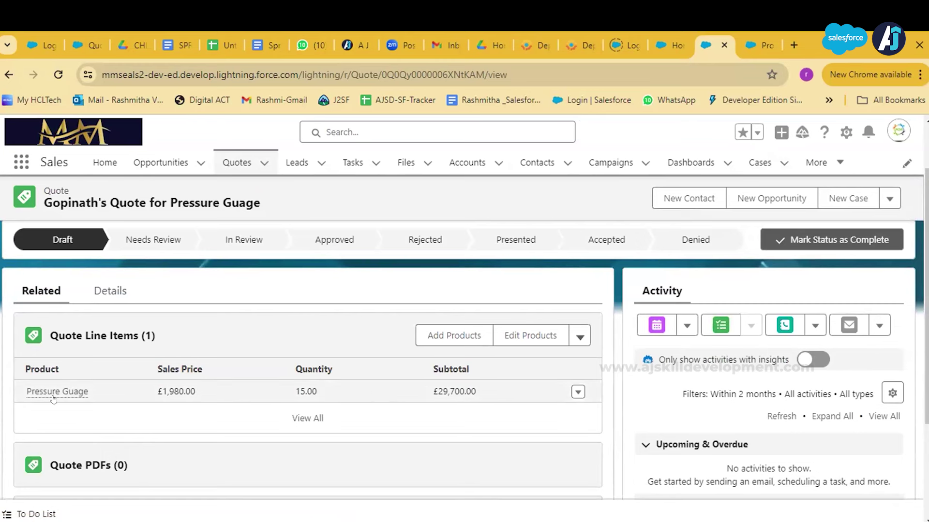
mouse_move(54, 396)
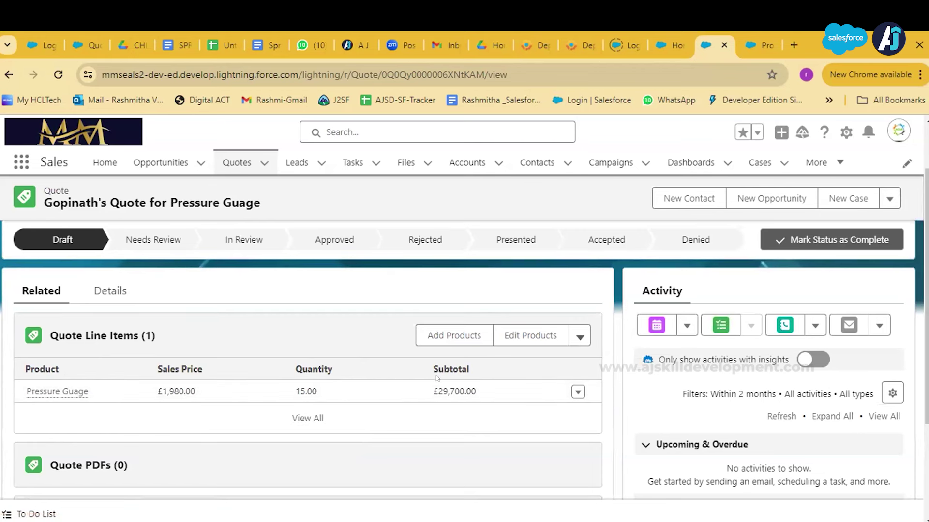
- Set the quote's tax to 100 and shipping and handling to 200, and save
click(108, 291)
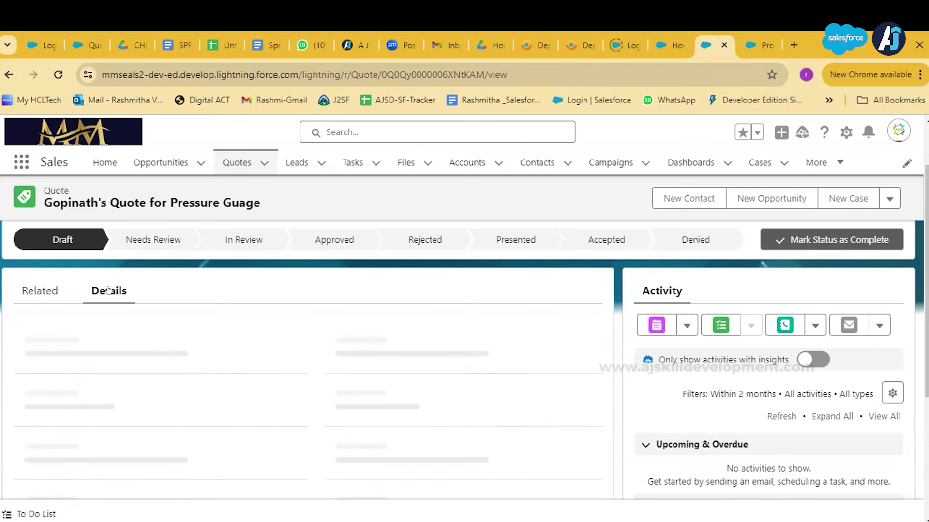
scroll(418, 355, down, 6)
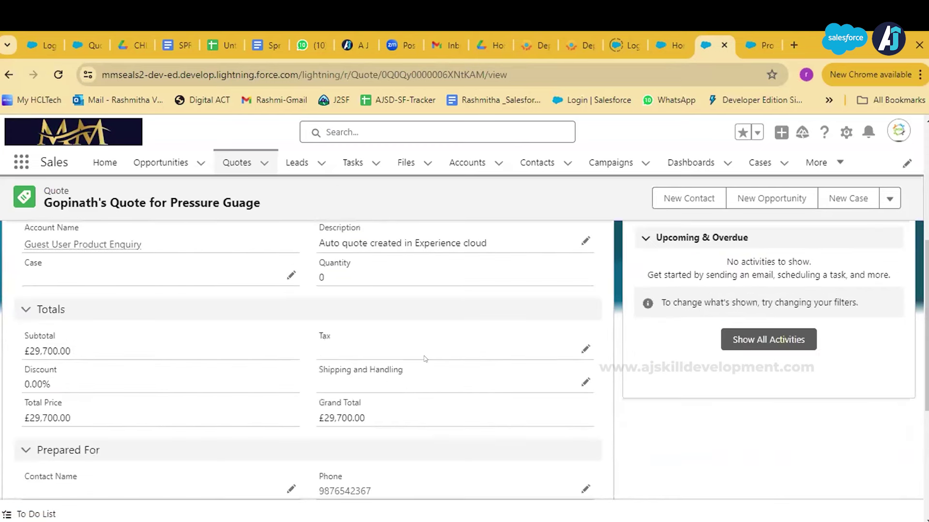
scroll(558, 304, up, 1)
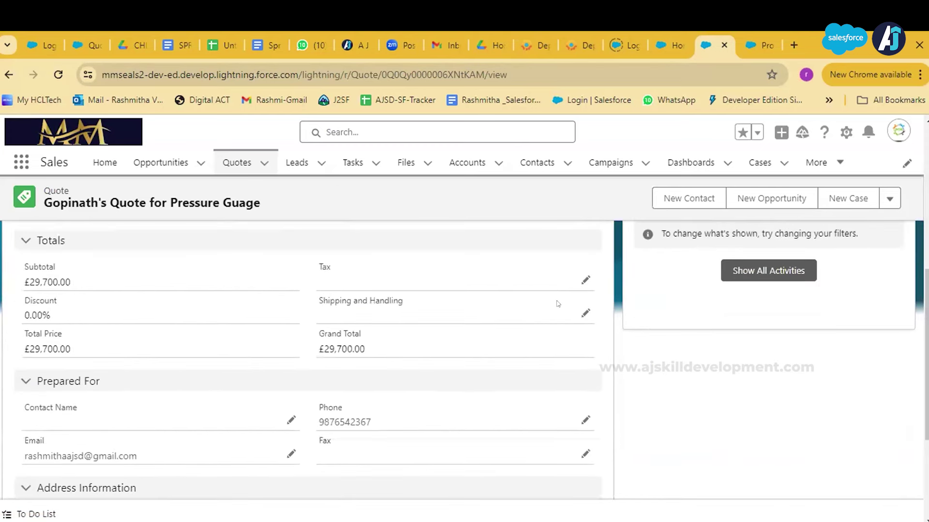
click(586, 280)
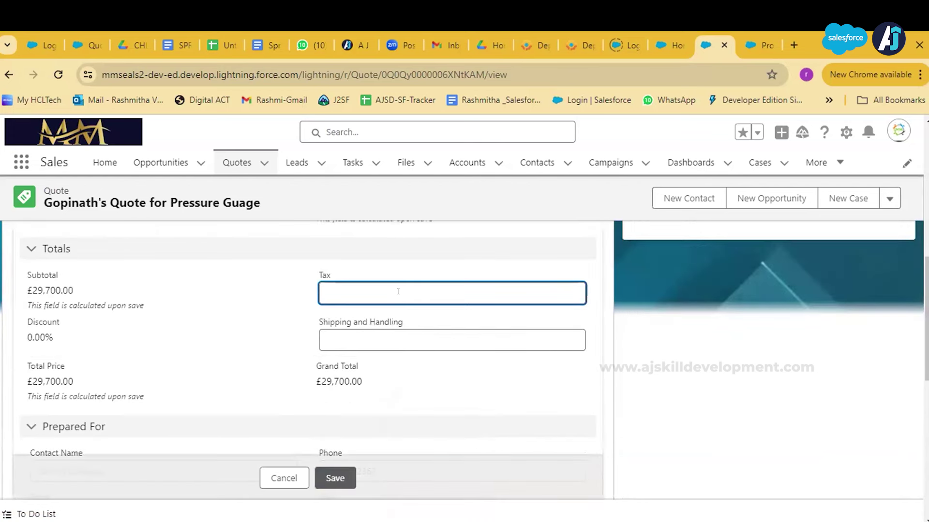
text(100)
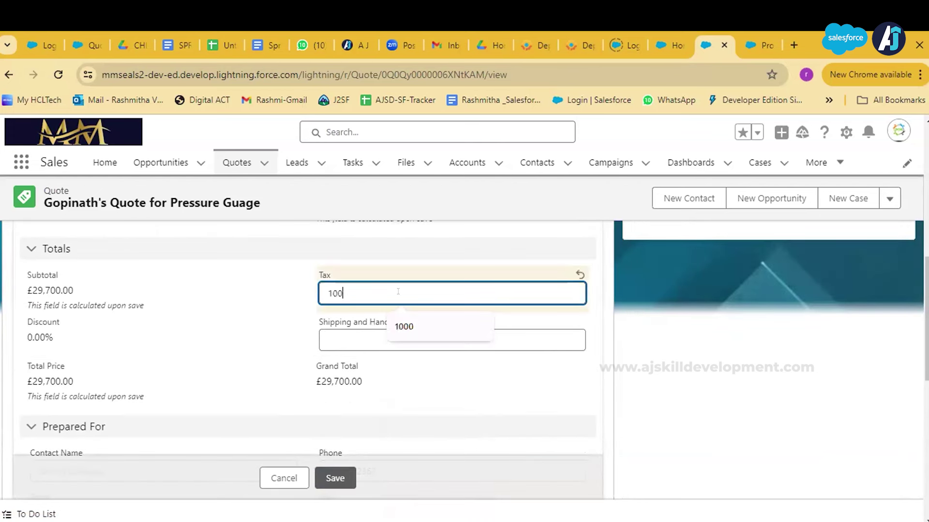
click(354, 333)
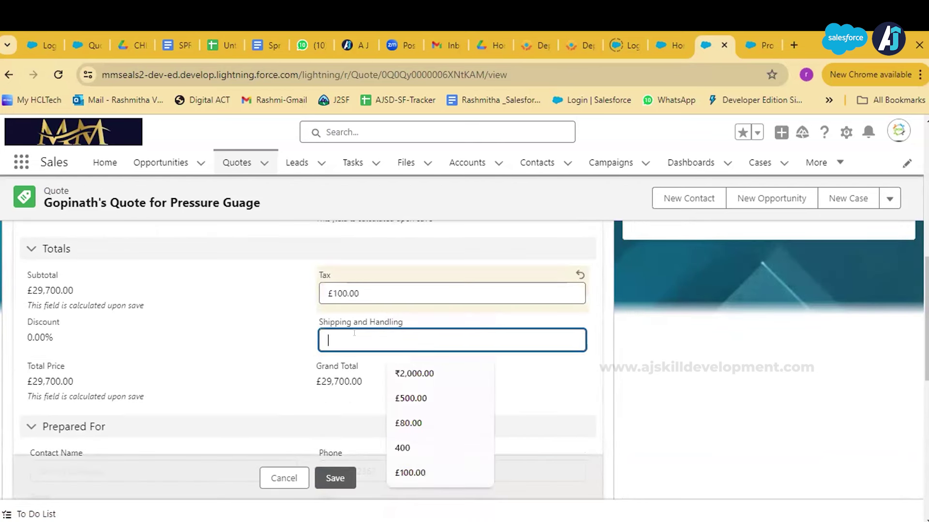
text(200)
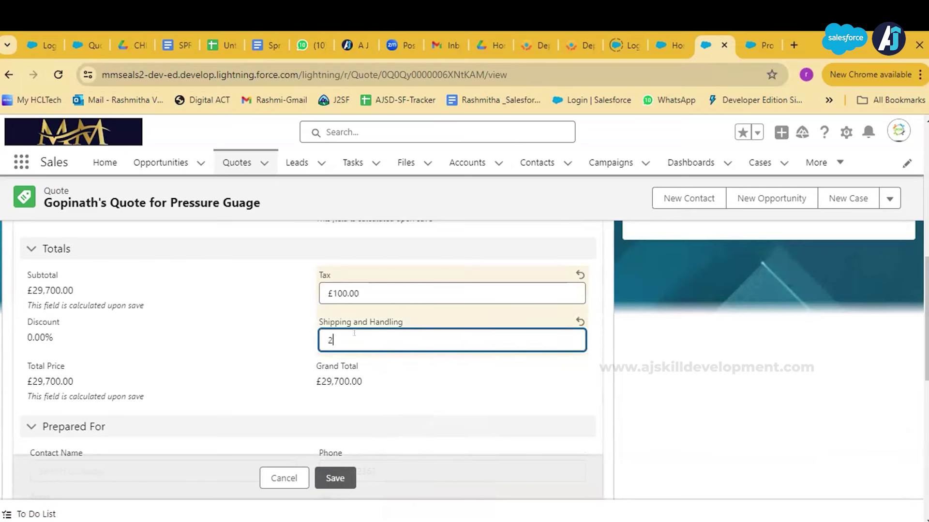
click(335, 477)
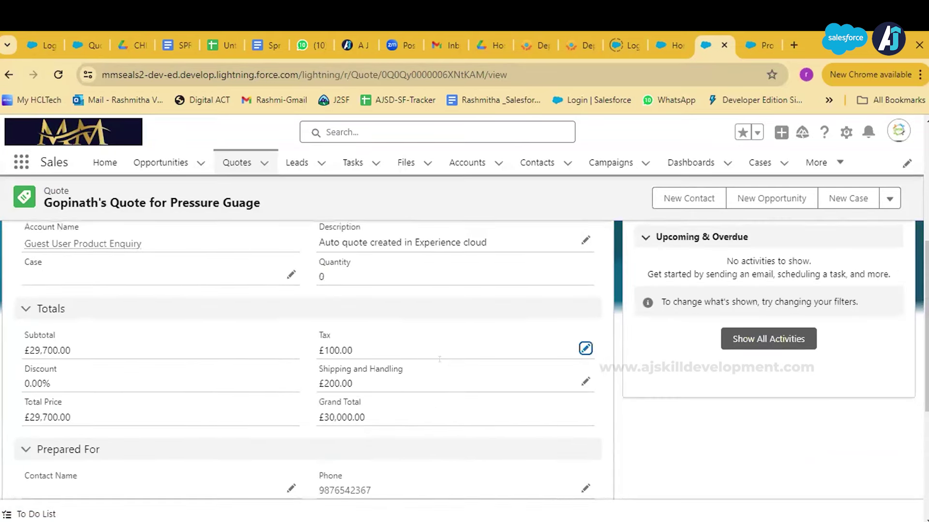
- Return to the Related tab and review the Quote Line Items and Quote PDFs lists
scroll(440, 368, down, 10)
scroll(440, 368, up, 4)
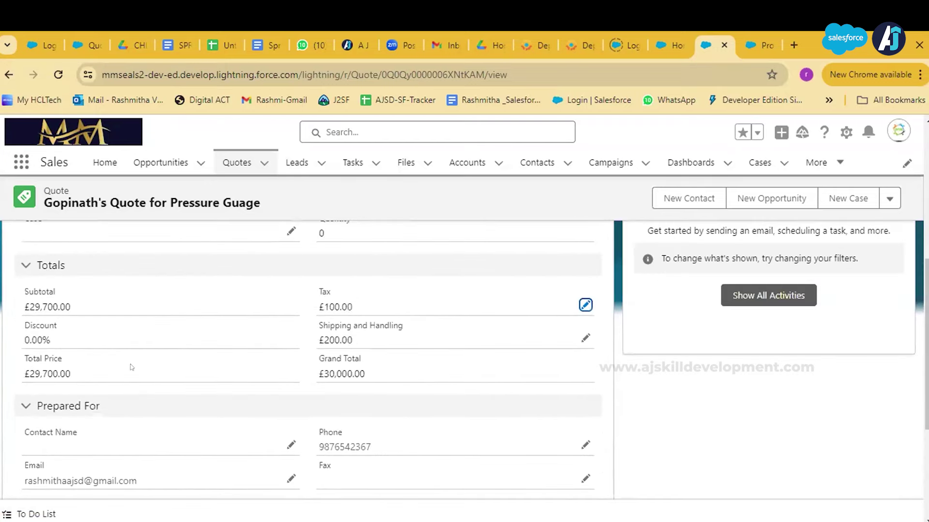
scroll(130, 368, up, 6)
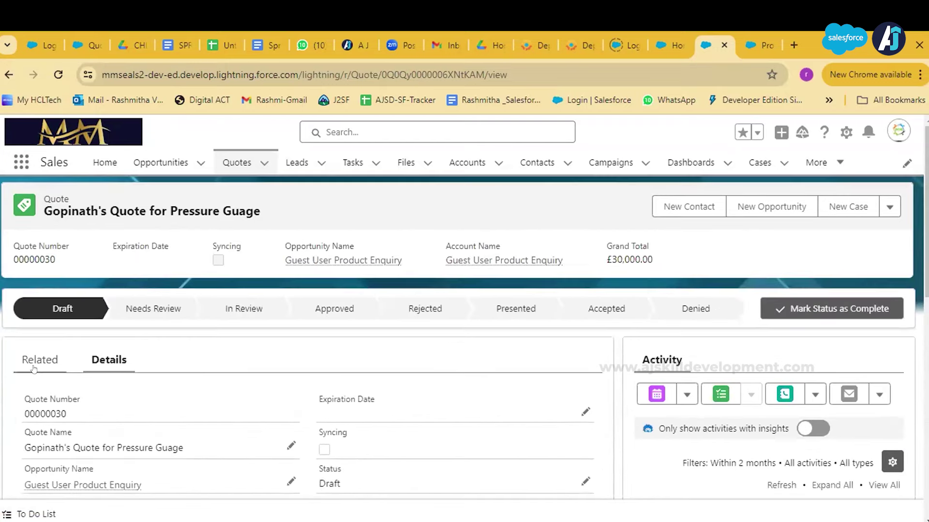
click(34, 369)
scroll(309, 386, down, 3)
scroll(309, 387, up, 3)
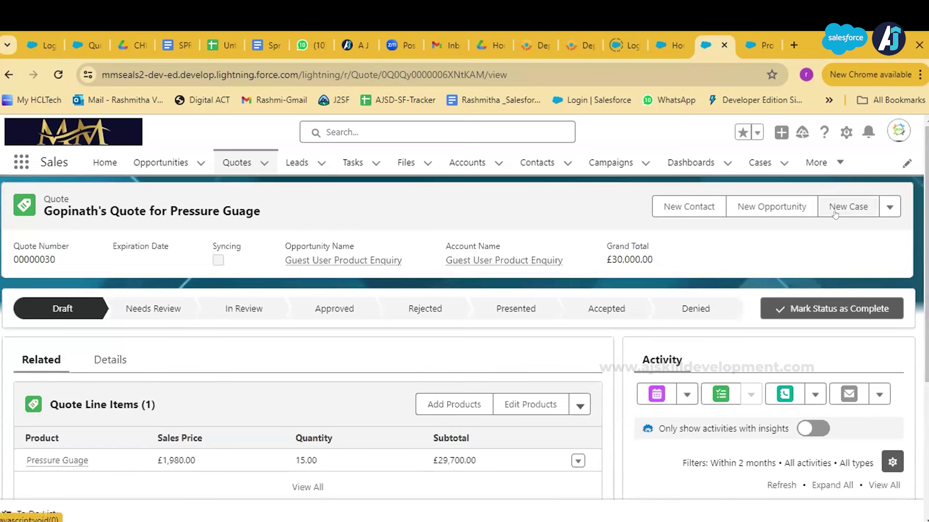
- Generate a PDF of the quote using Create PDF
click(890, 207)
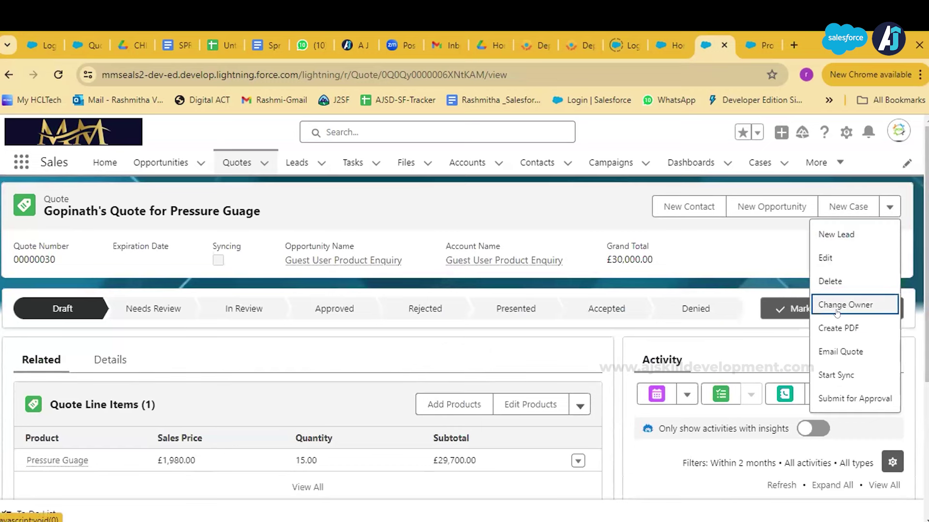
click(838, 328)
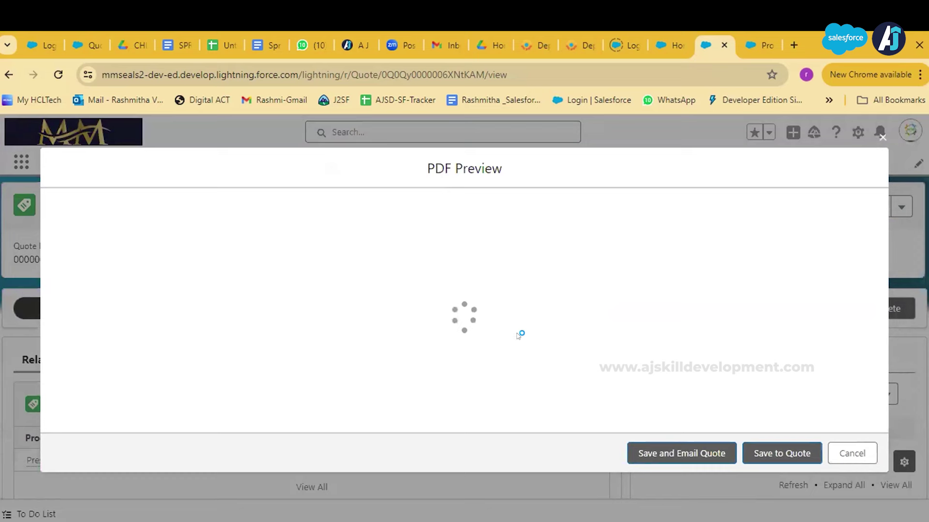
scroll(537, 300, down, 5)
scroll(538, 310, up, 3)
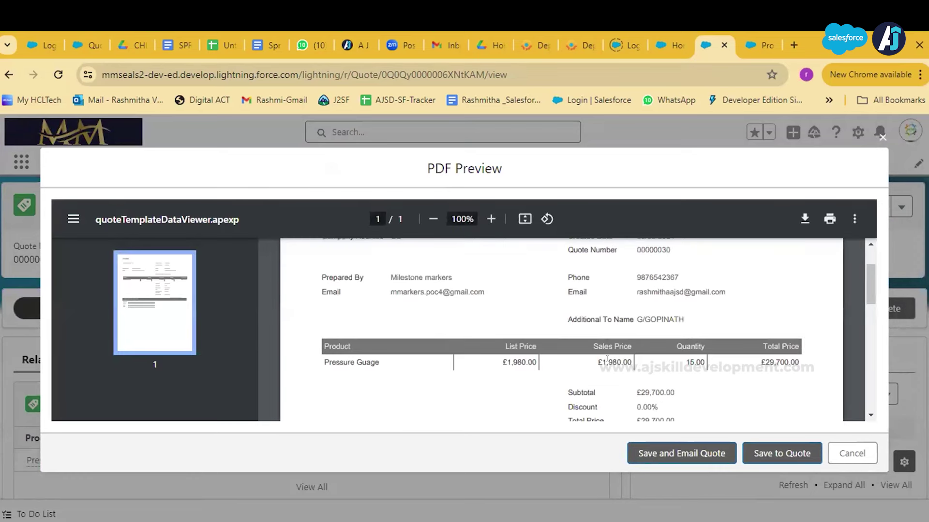
- Check the PDF's Pressure Guage line, £29,700.00 total price and £30,000.00 grand total
drag(322, 363, 461, 367)
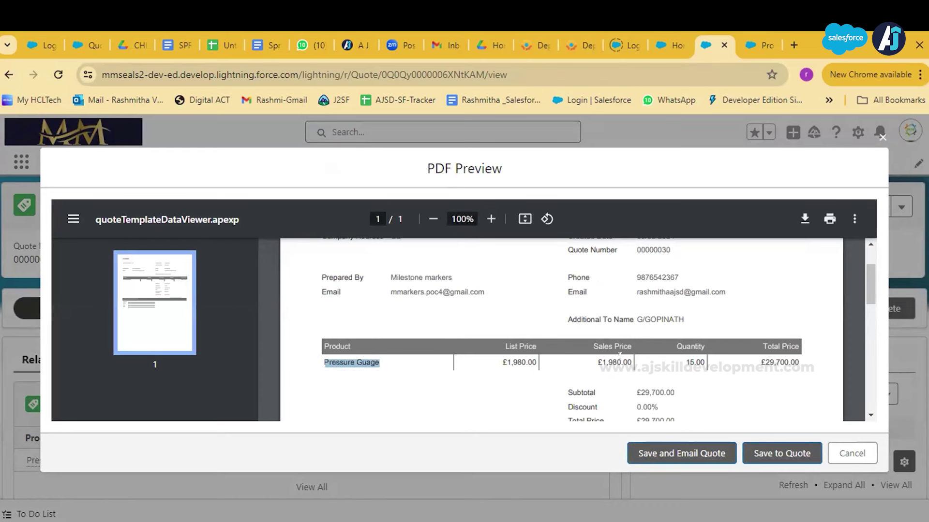
scroll(614, 355, down, 2)
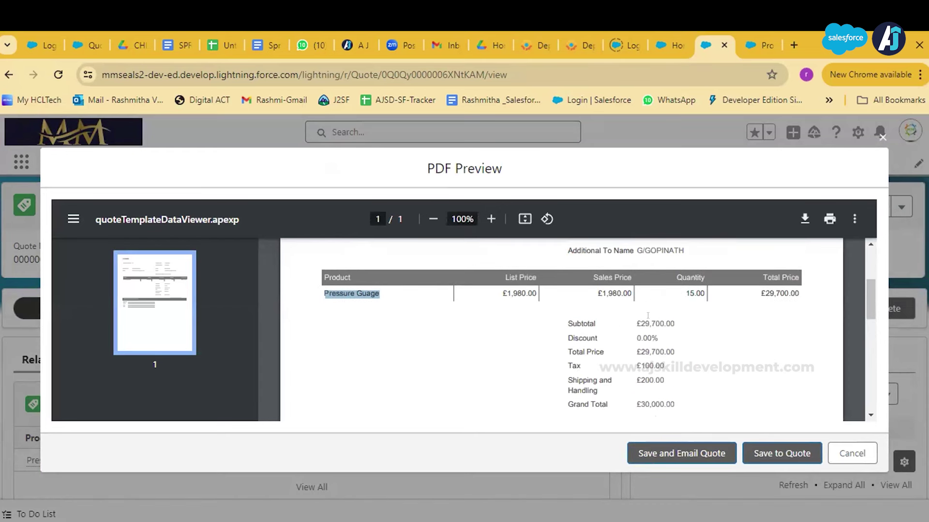
drag(629, 347, 671, 349)
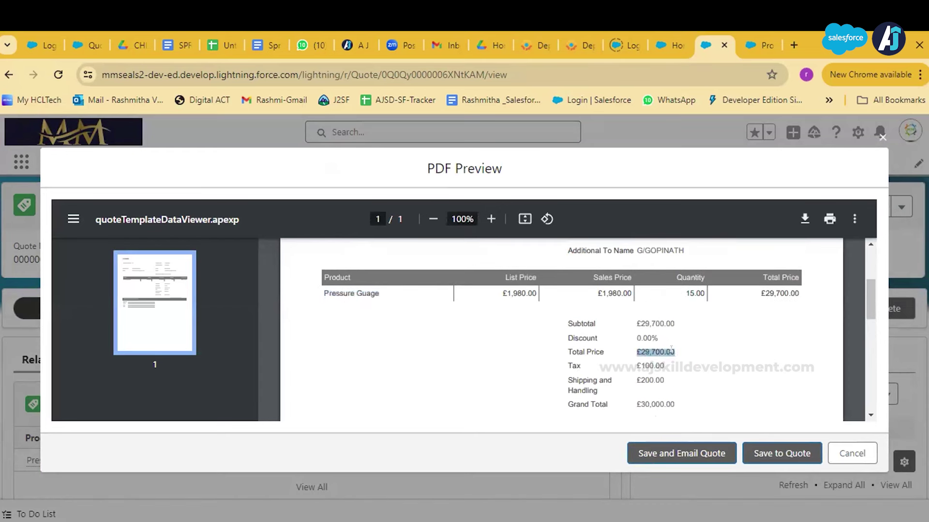
click(638, 366)
scroll(639, 370, down, 2)
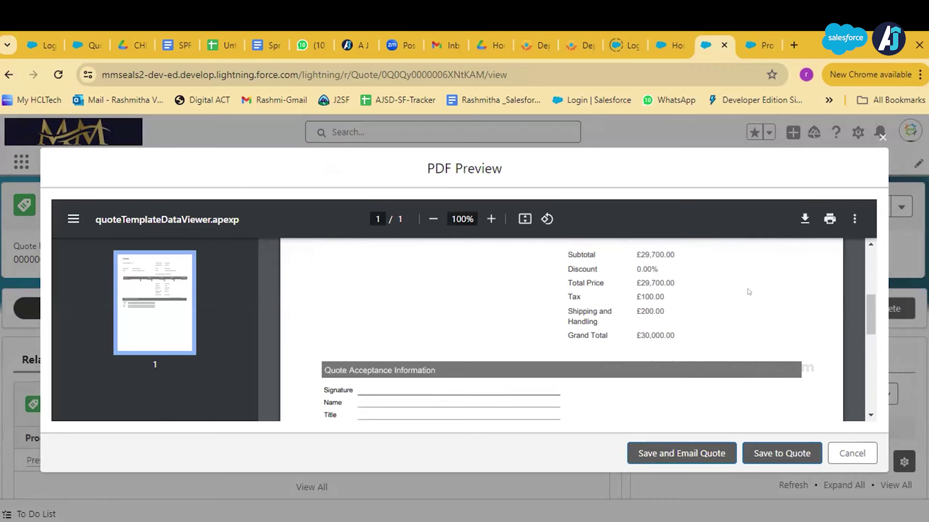
drag(629, 334, 672, 325)
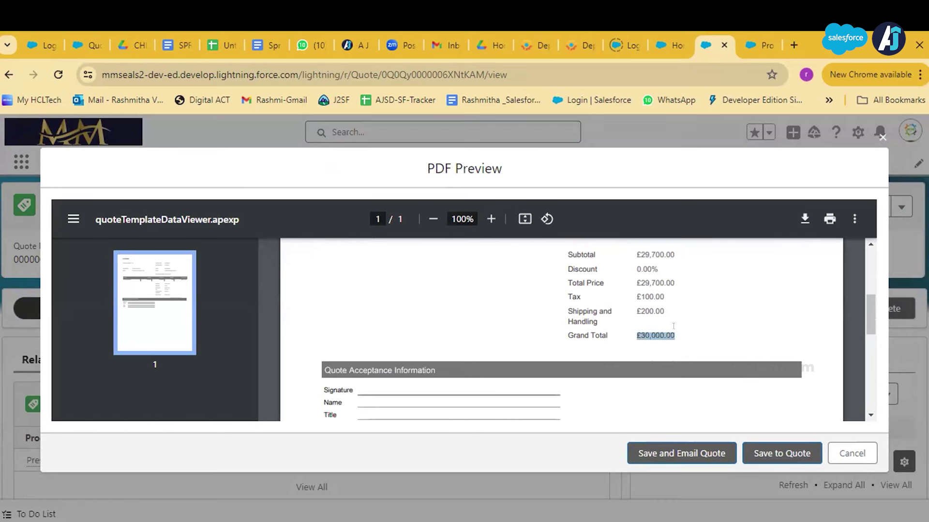
scroll(674, 326, down, 3)
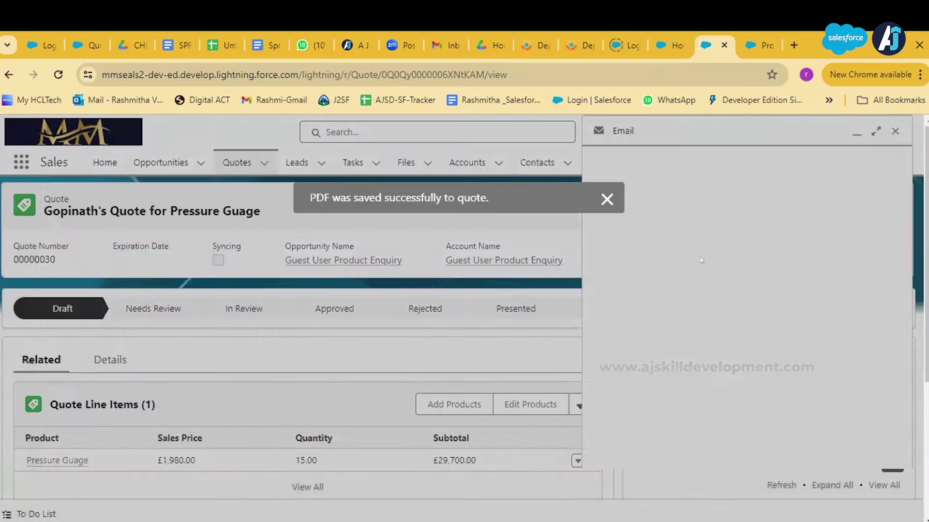
- Replace the email draft's content with the Quote Email template
scroll(311, 440, down, 5)
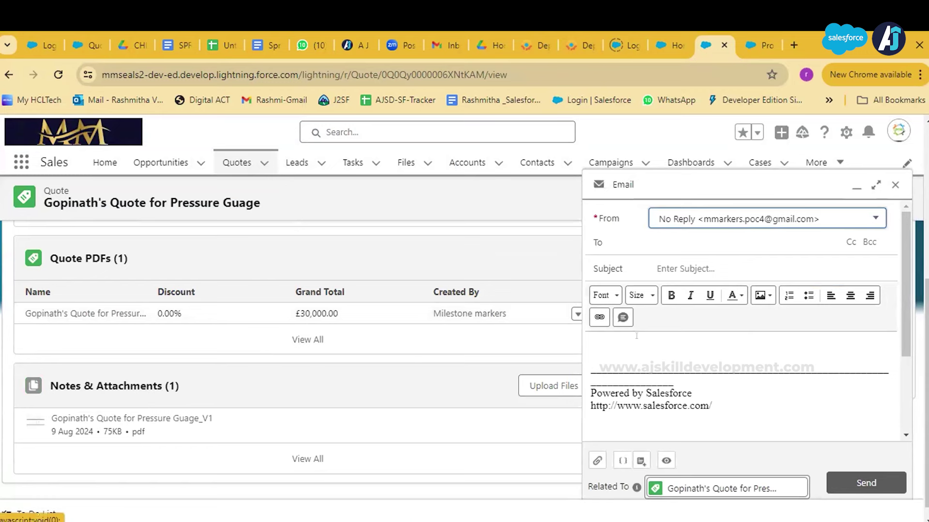
click(638, 458)
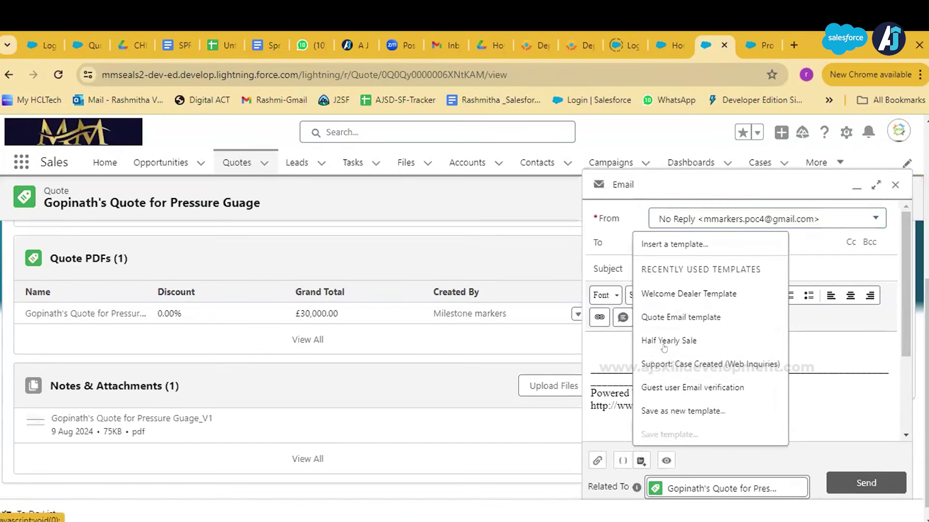
click(680, 313)
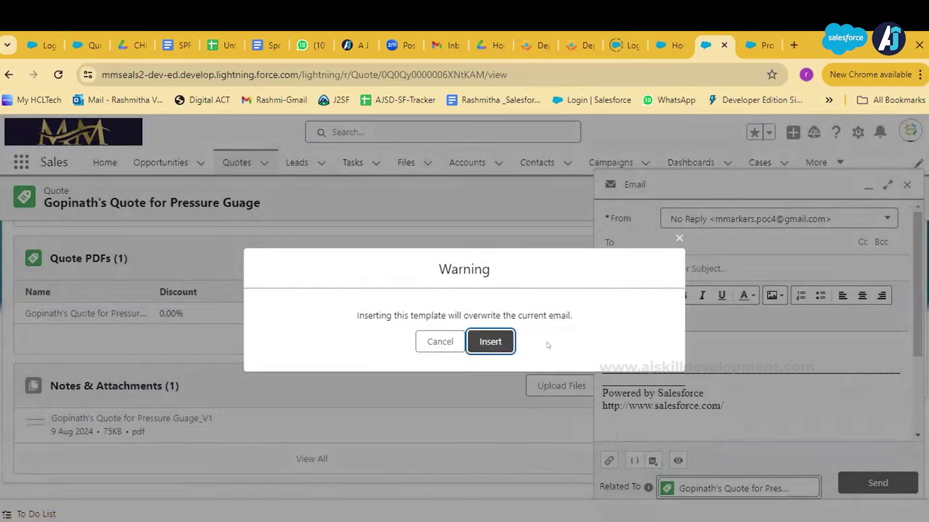
key(Return)
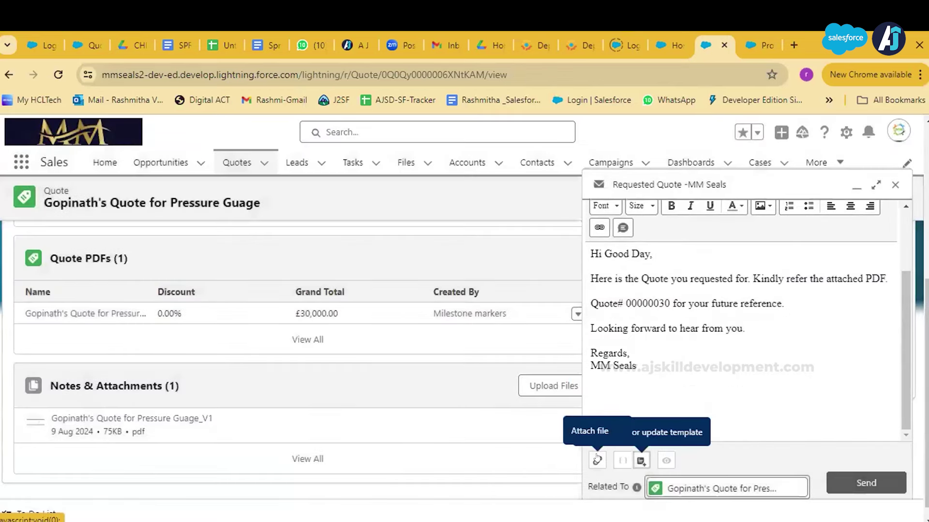
- Attach the saved Pressure Guage quote PDF to the email
click(597, 460)
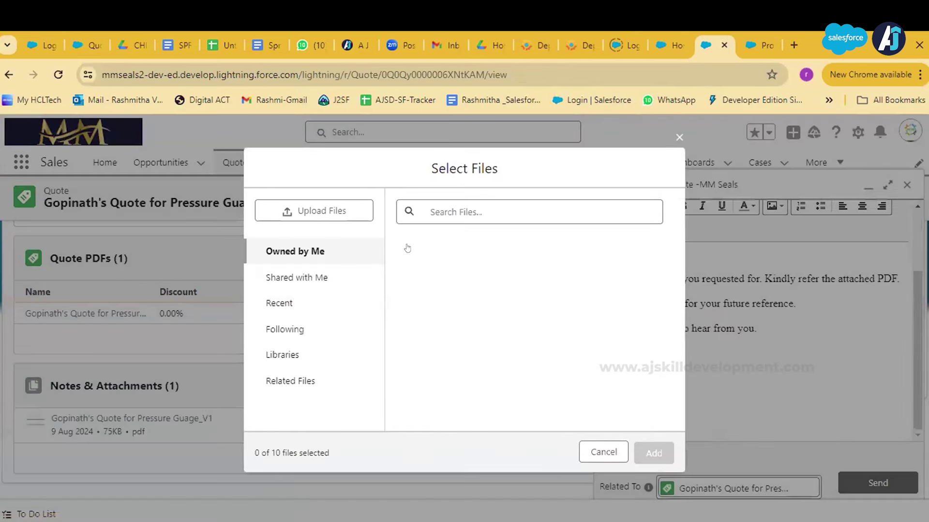
click(401, 259)
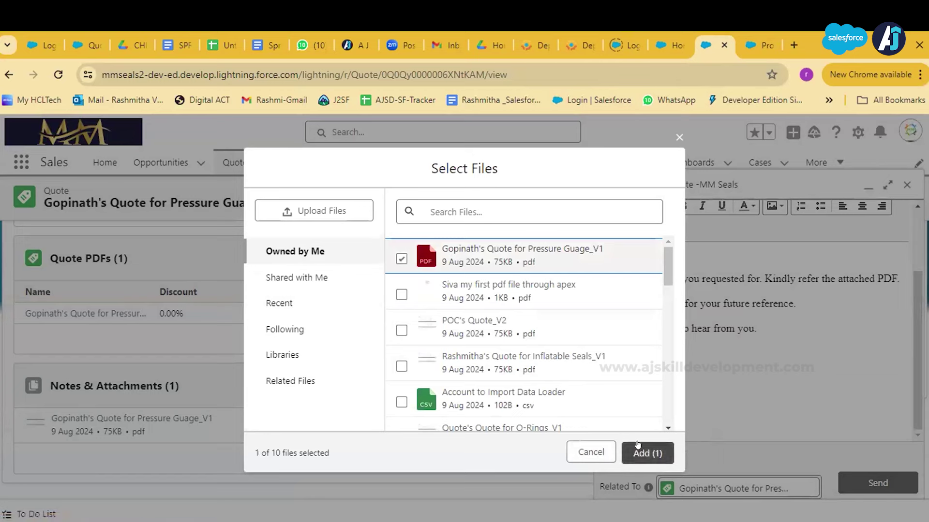
click(647, 453)
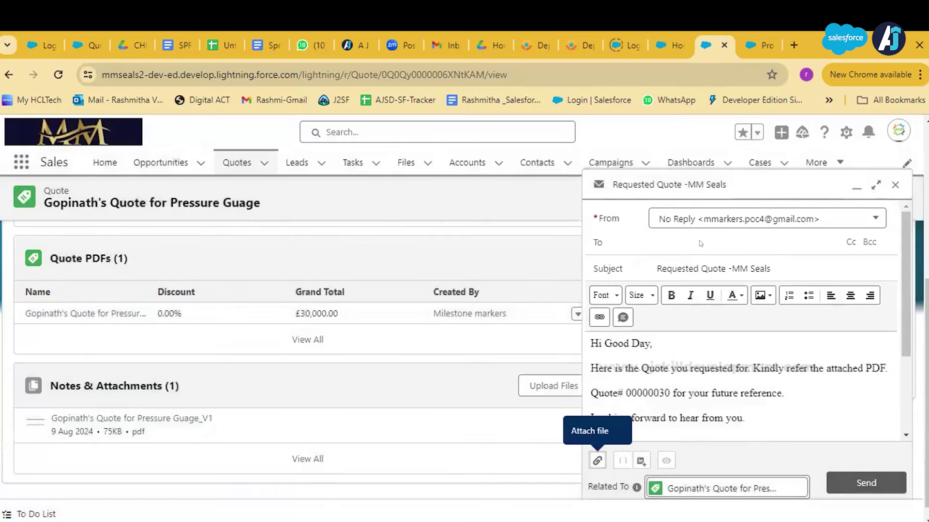
scroll(395, 345, up, 6)
- Copy the contact's email address from the quote details and paste it as the recipient
click(109, 364)
scroll(110, 377, down, 10)
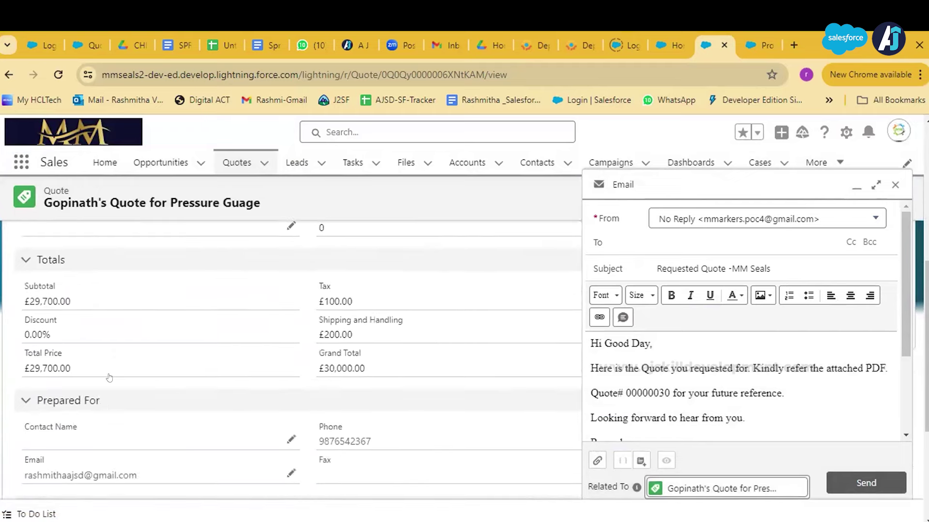
click(95, 385)
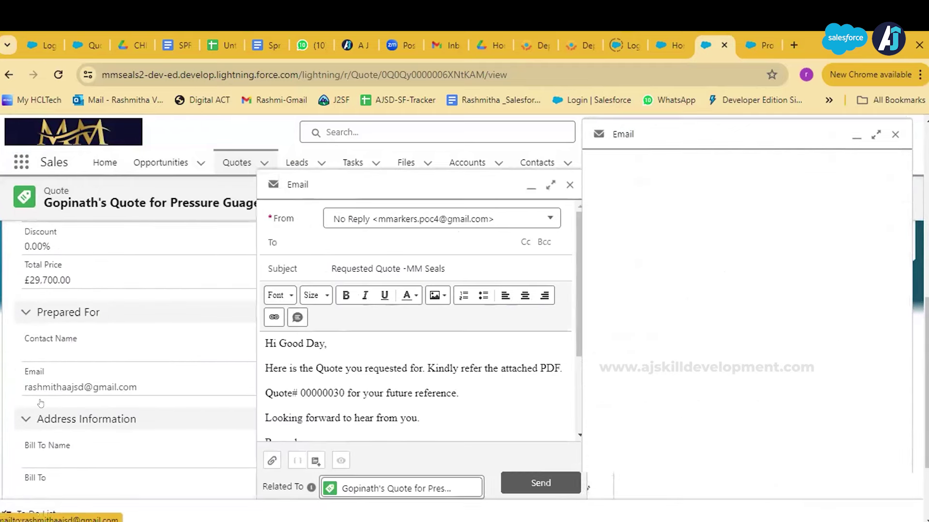
click(895, 184)
drag(14, 388, 141, 398)
key(ctrl+c)
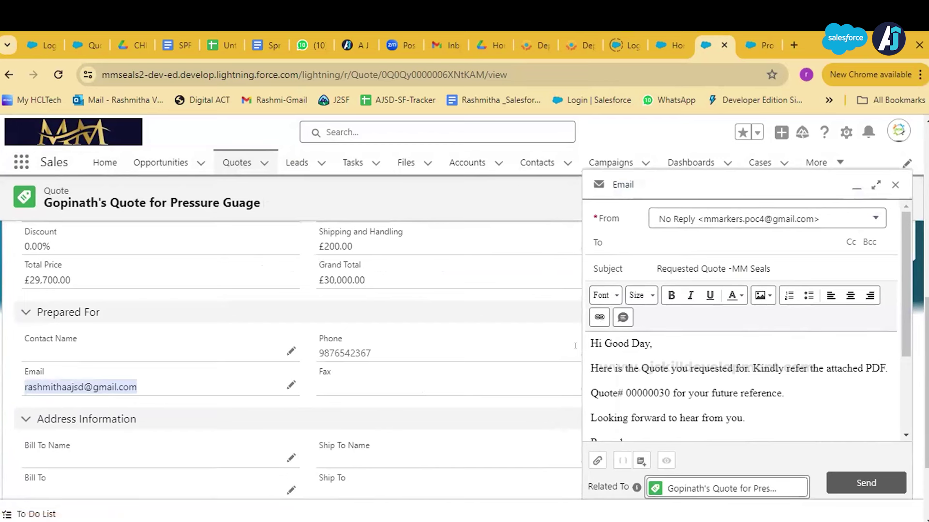
click(727, 245)
key(ctrl+v)
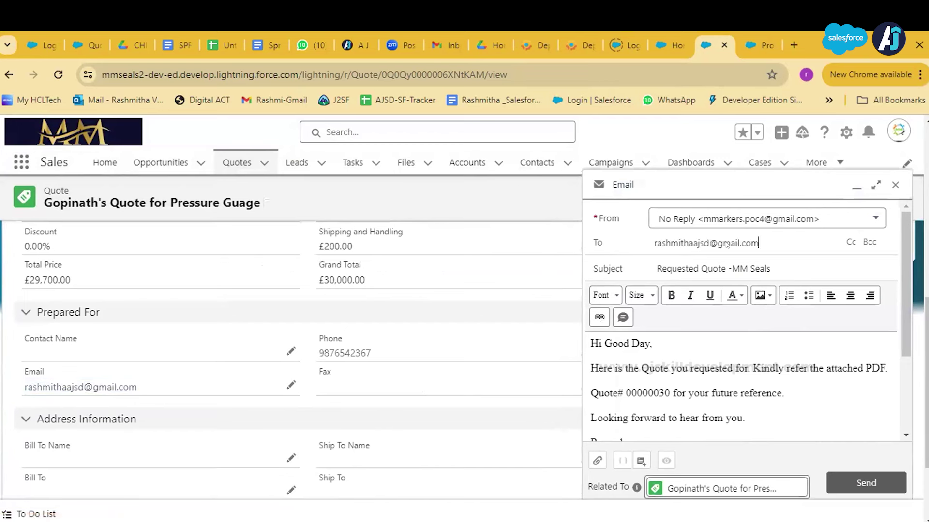
- Send the quote email with the PDF attached, then switch to Gmail
scroll(774, 258, down, 3)
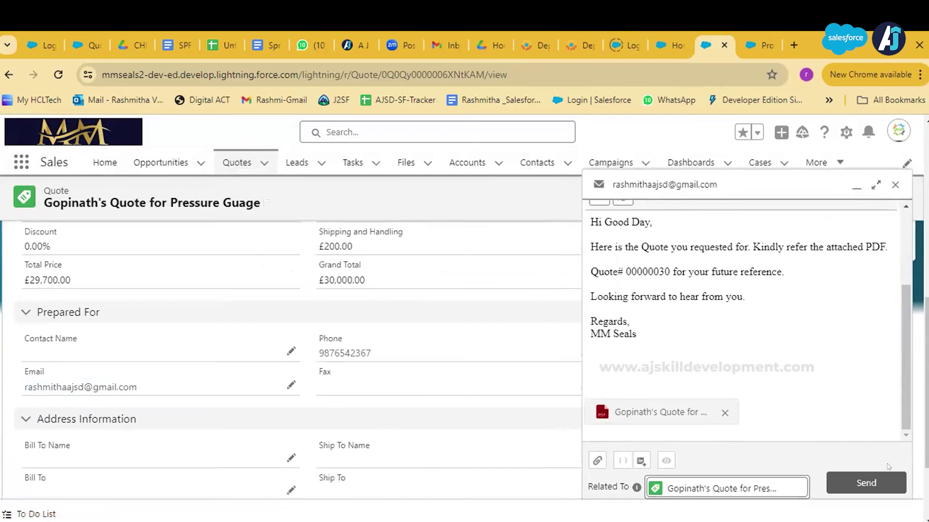
click(866, 483)
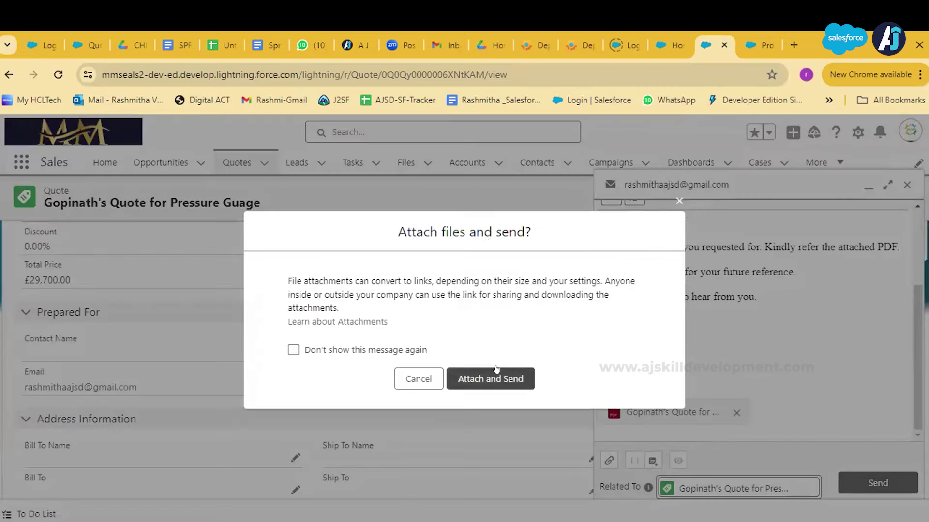
click(495, 374)
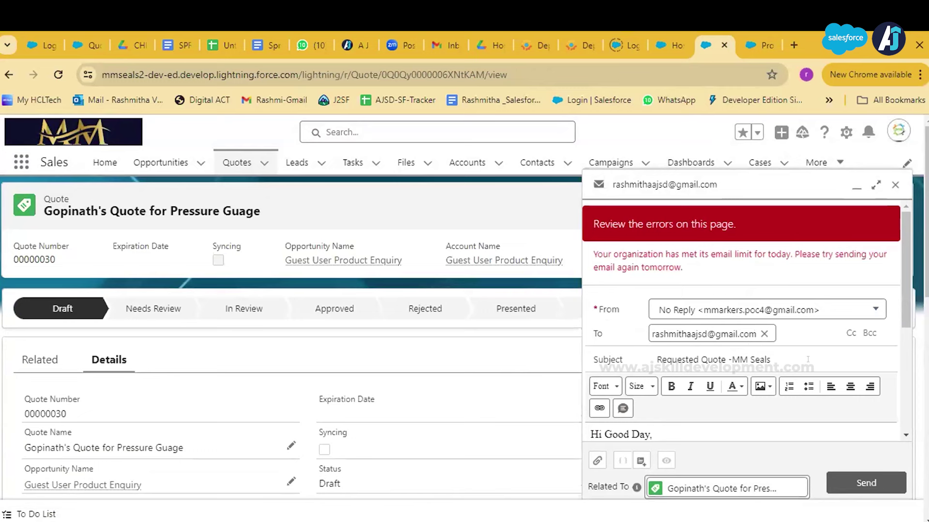
scroll(808, 360, down, 5)
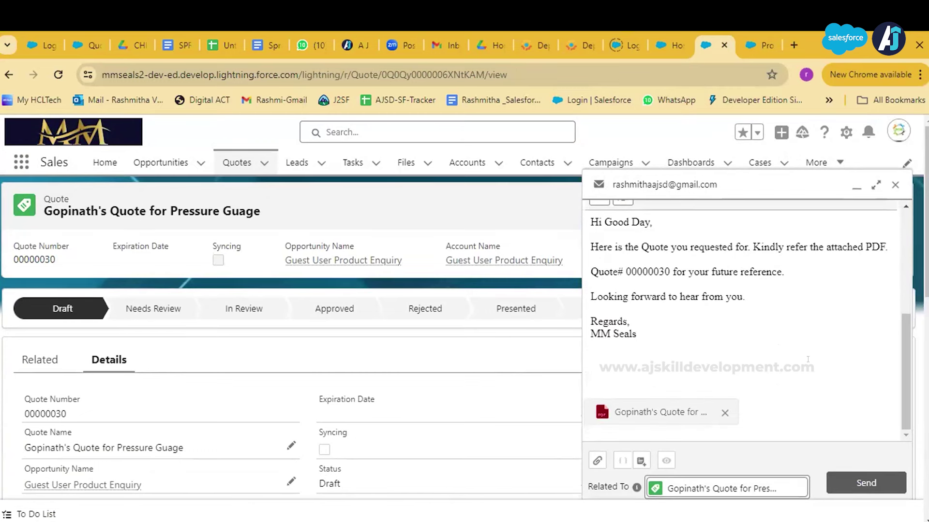
scroll(810, 362, up, 5)
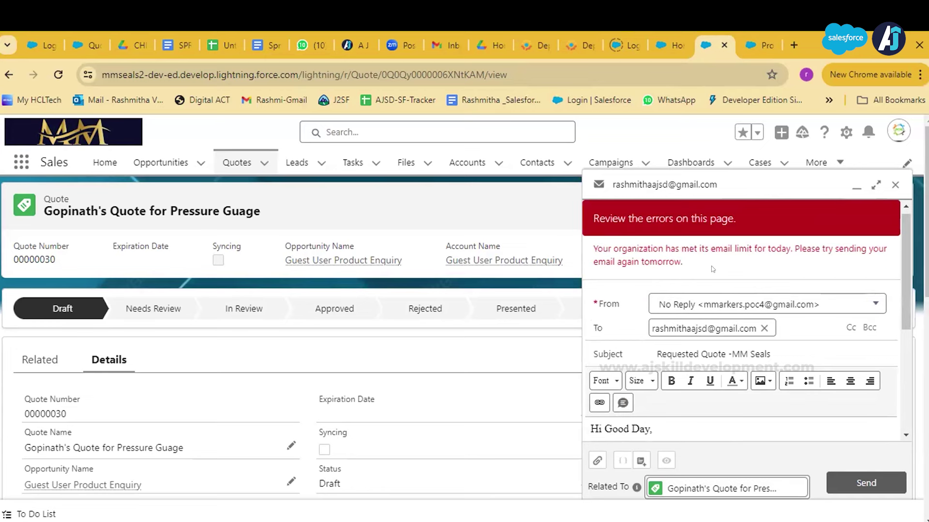
click(431, 44)
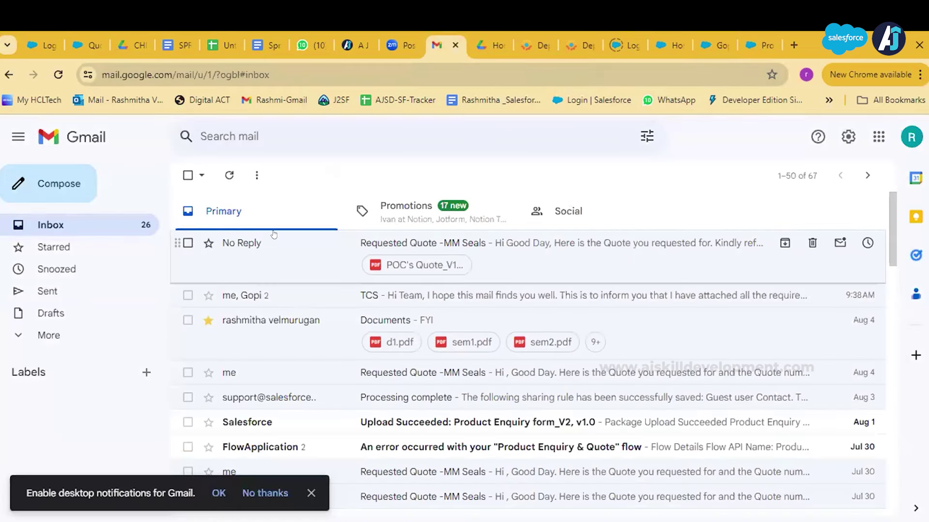
- Open the earlier 'Requested Quote -MM Seals' email and review Quote# 00000026 and POC's Quote_V1.pdf
click(494, 238)
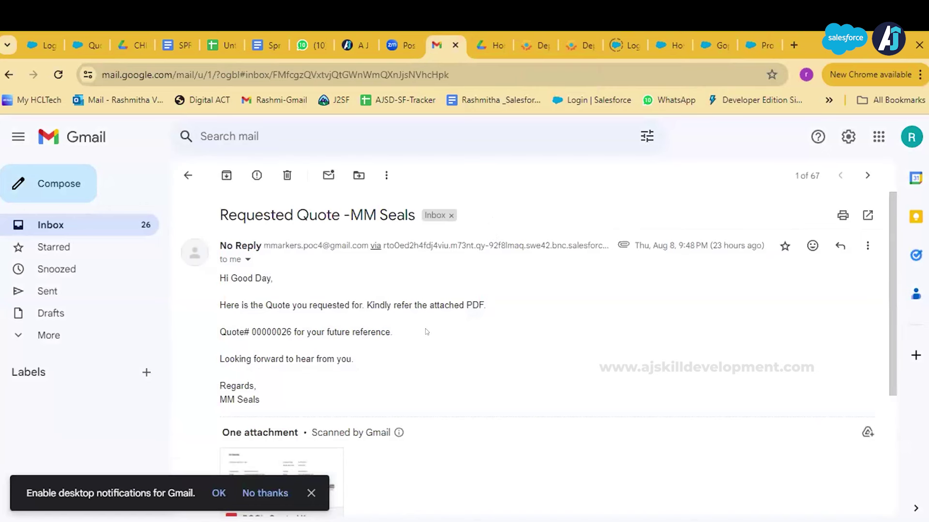
scroll(425, 332, down, 3)
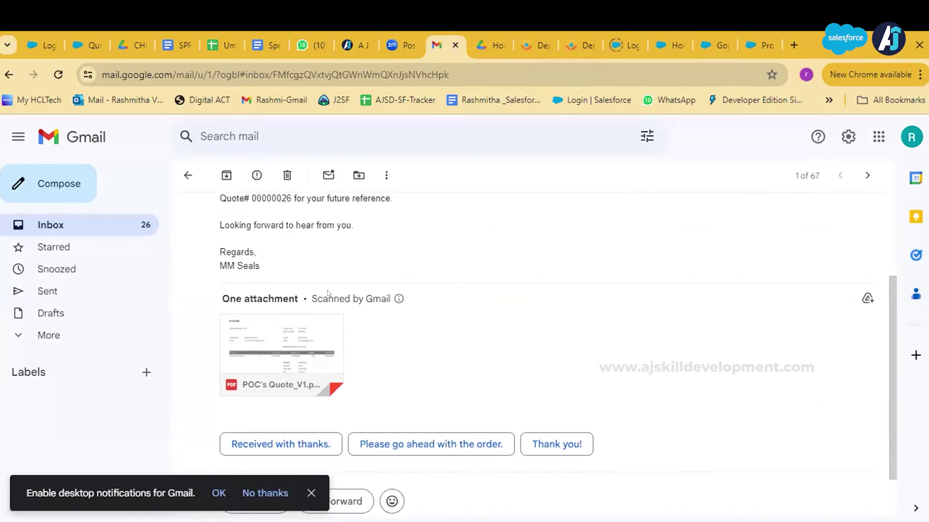
scroll(263, 323, up, 3)
drag(249, 332, 291, 331)
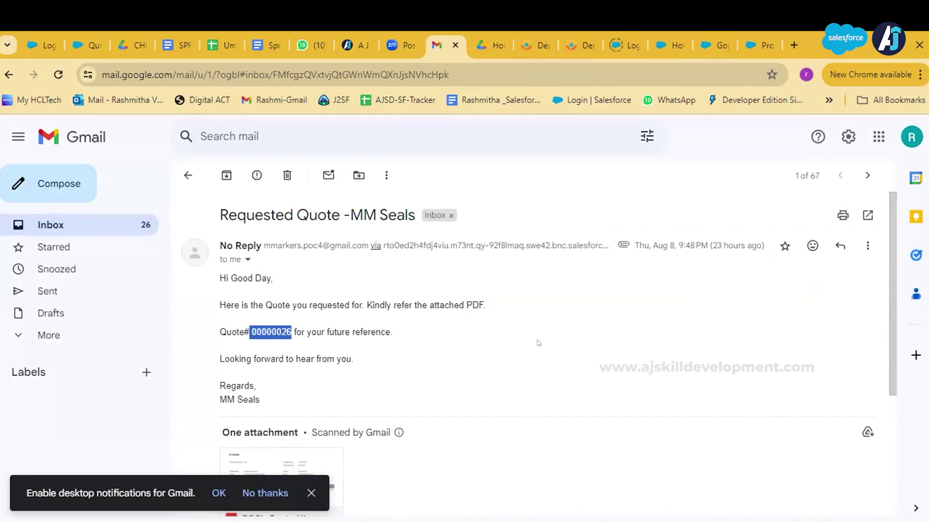
scroll(538, 343, down, 3)
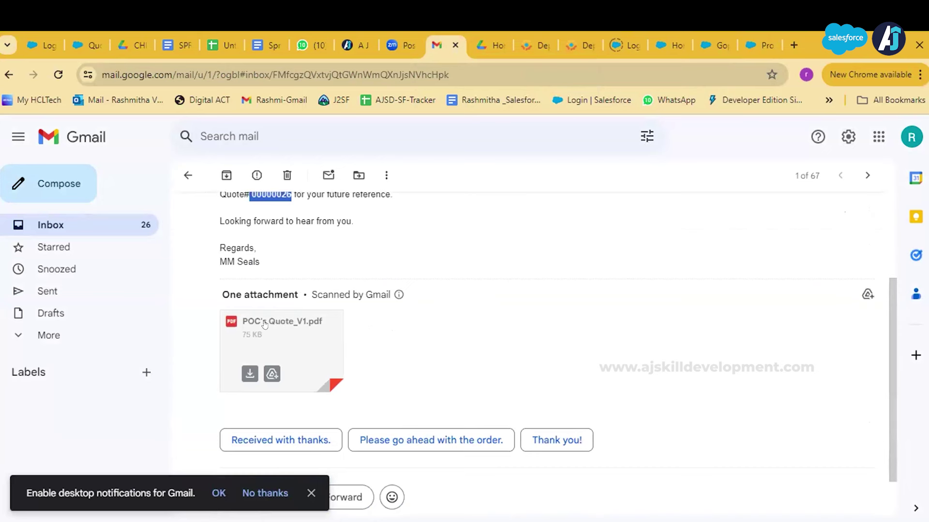
scroll(285, 312, up, 3)
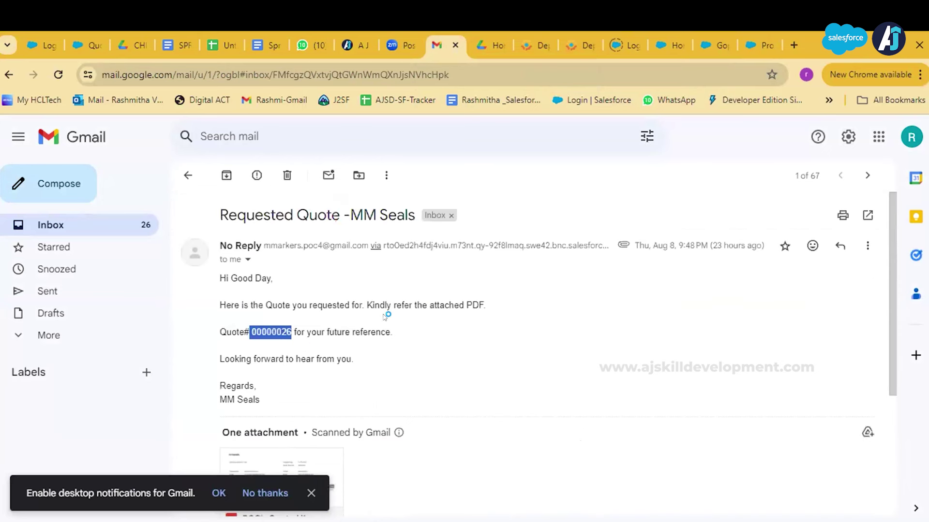
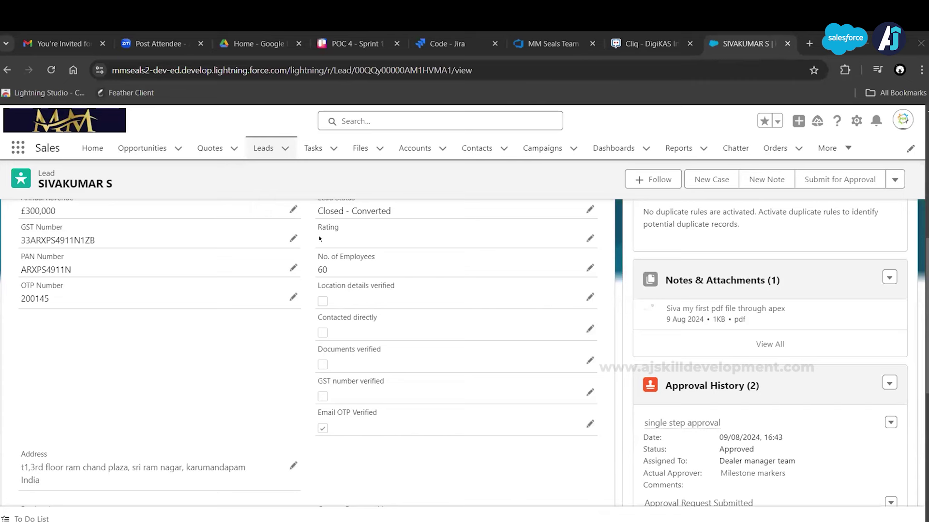
- Reload, open the Pressure Guage quote from the Quotes list, and review its details
click(50, 70)
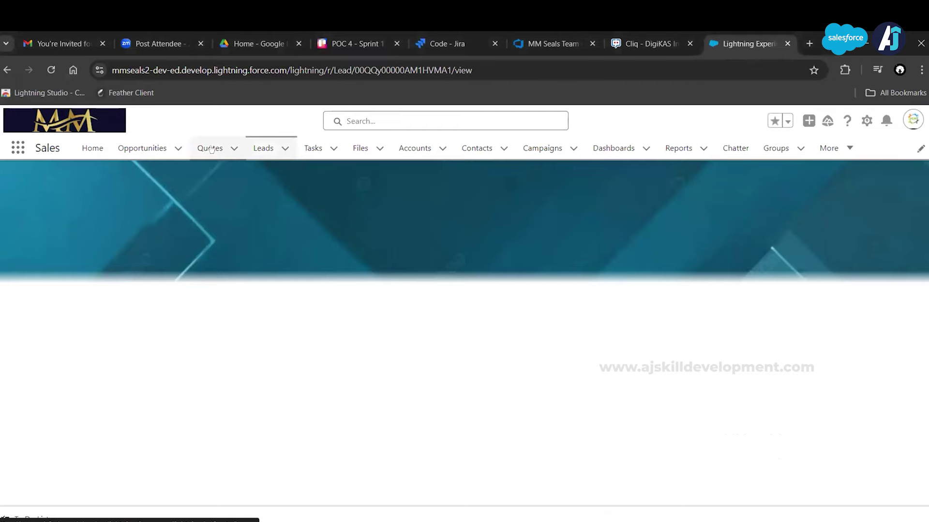
click(210, 148)
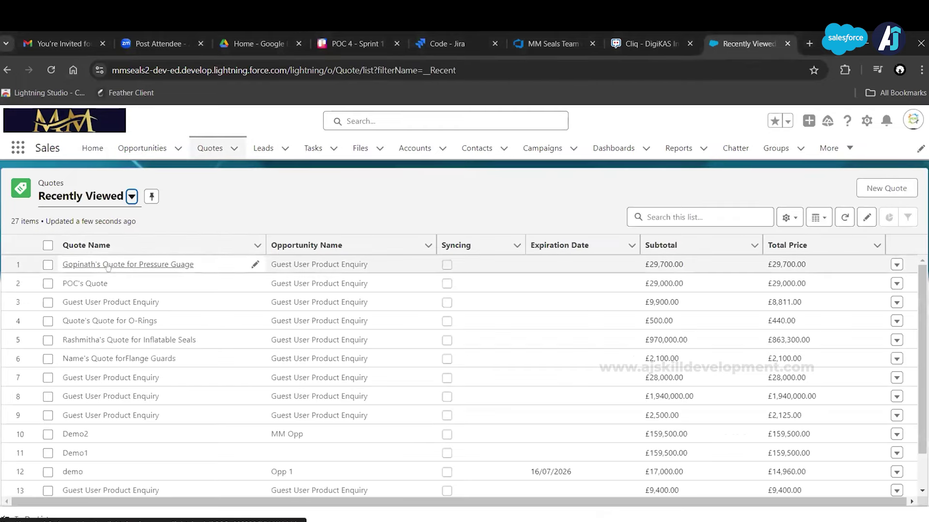
click(107, 265)
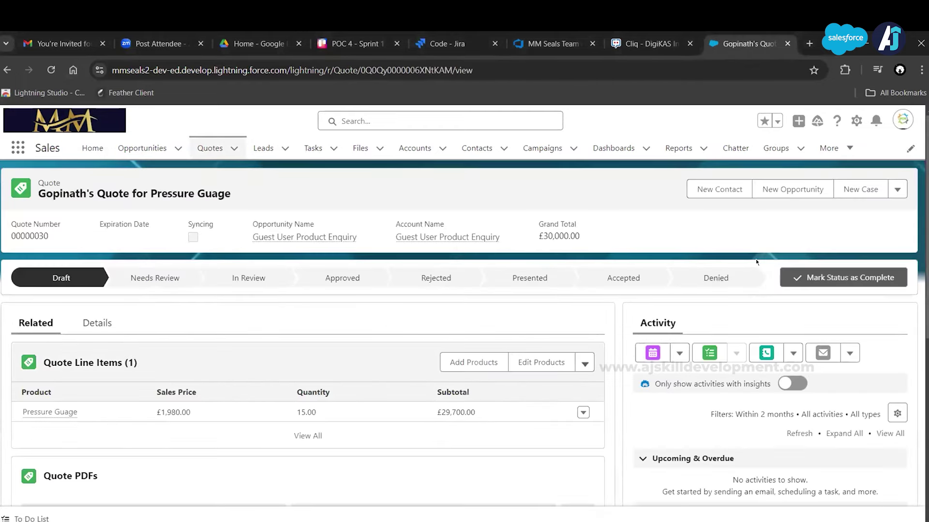
click(95, 325)
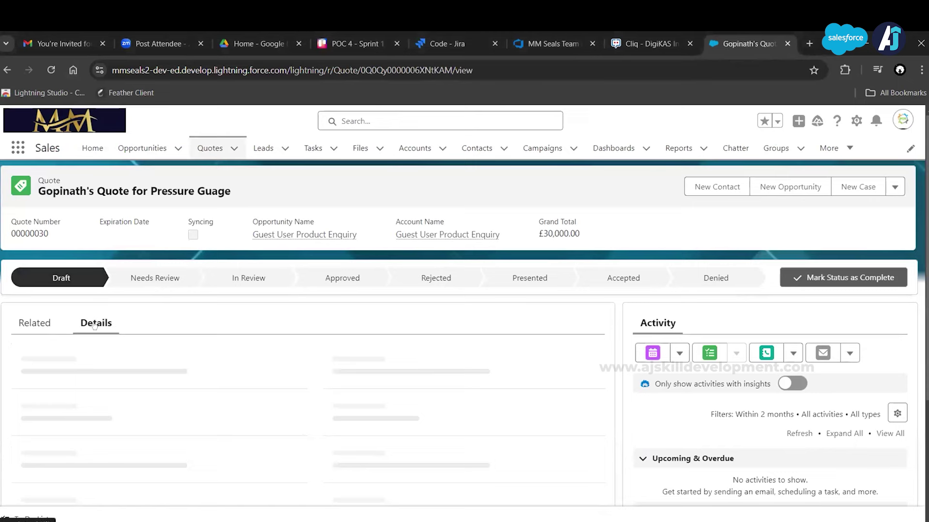
scroll(51, 418, down, 4)
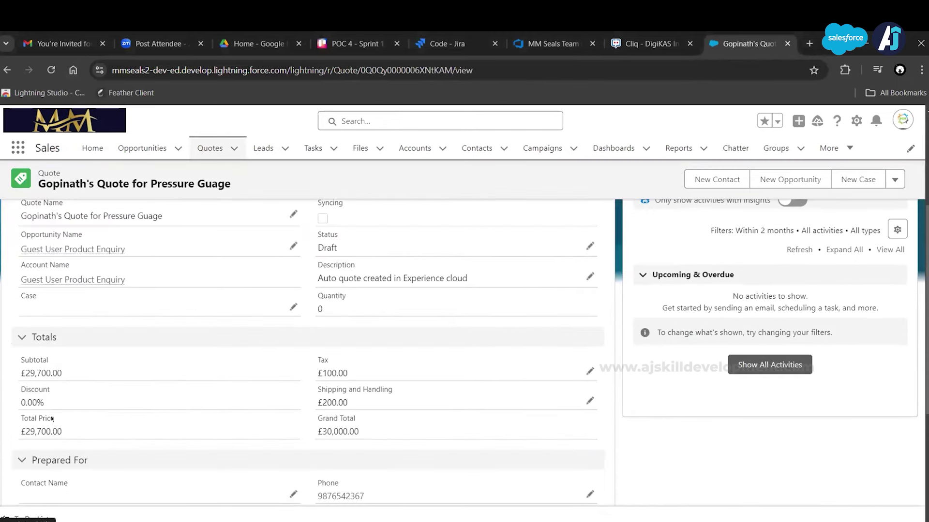
scroll(53, 378, up, 5)
scroll(44, 349, down, 2)
scroll(34, 333, up, 2)
- Open the edit form for the quote's Pressure Guage line item
click(32, 325)
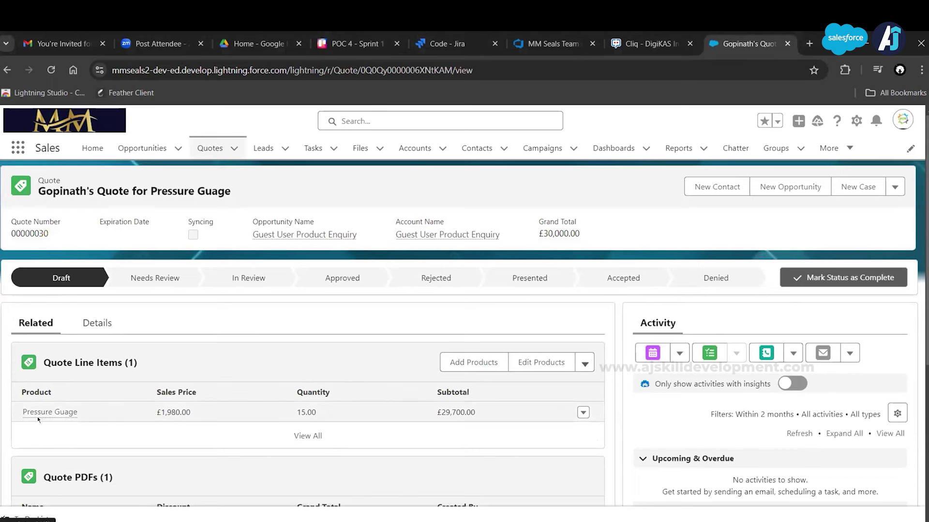
click(582, 413)
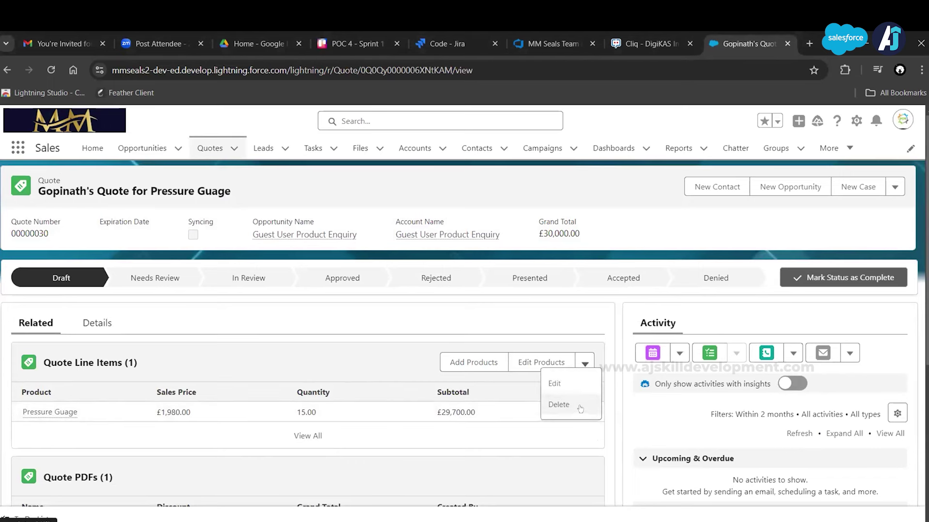
click(555, 383)
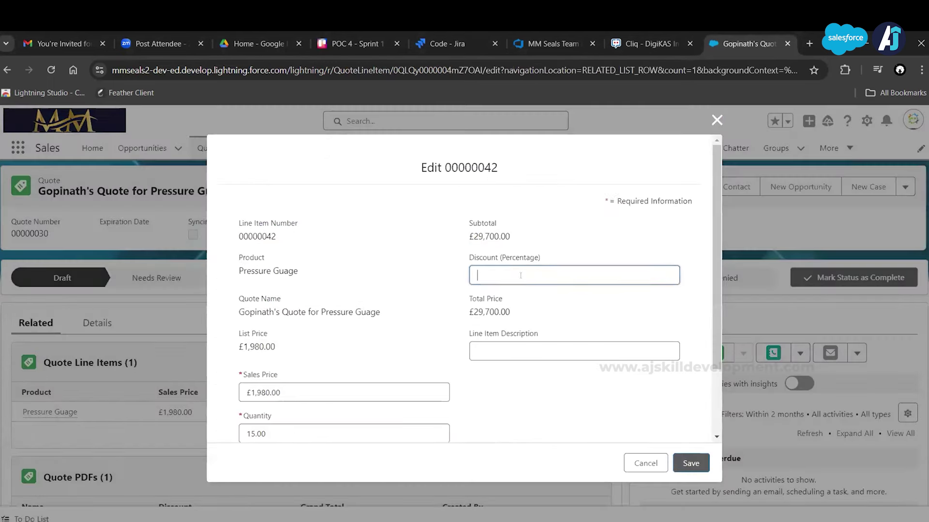
- Save an 11% discount on the line item, submit the quote, and open its approval request
text(11)
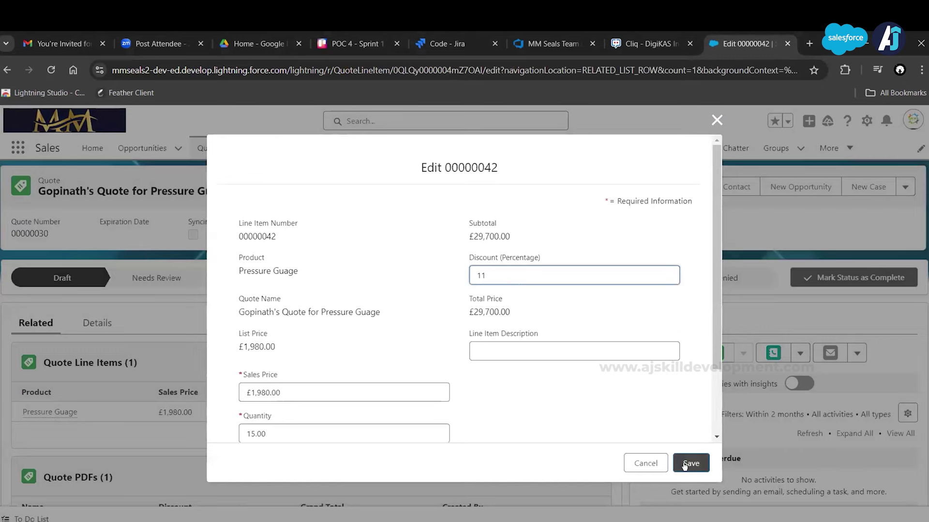
click(686, 463)
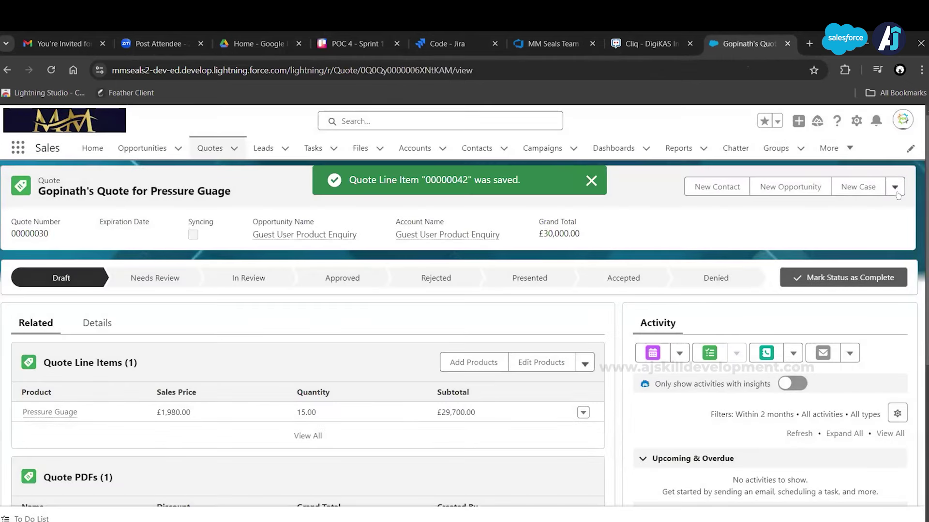
click(896, 189)
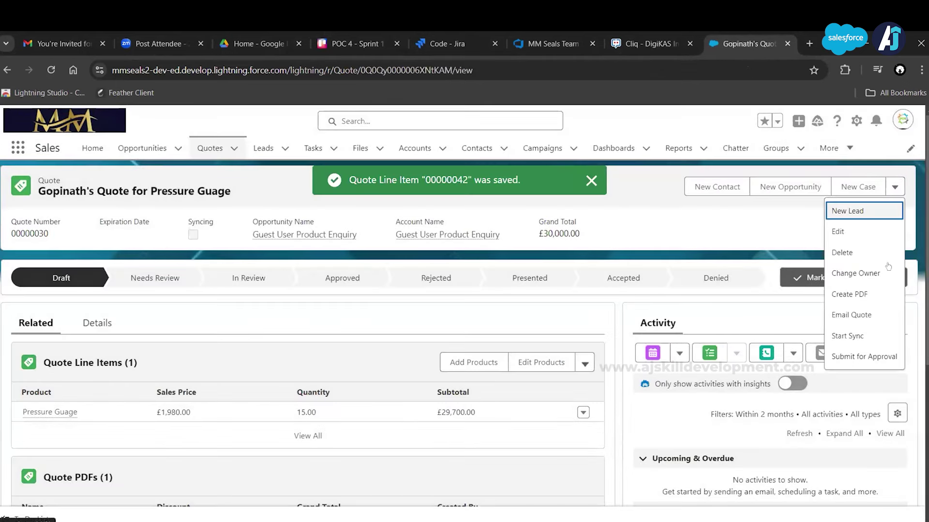
click(876, 359)
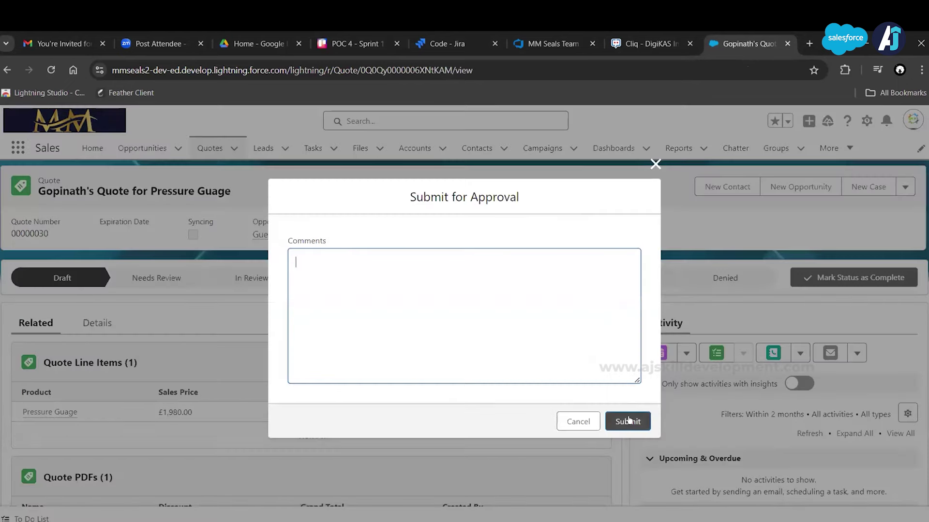
click(627, 421)
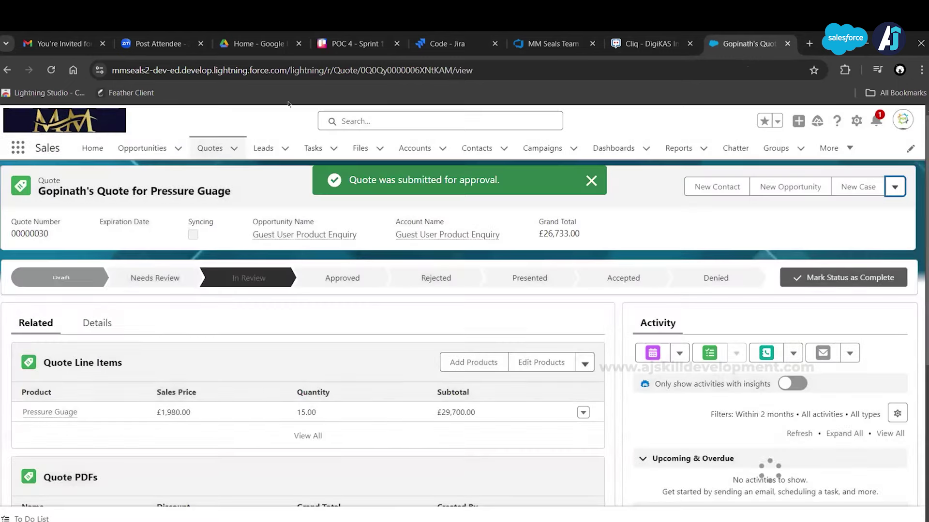
click(876, 121)
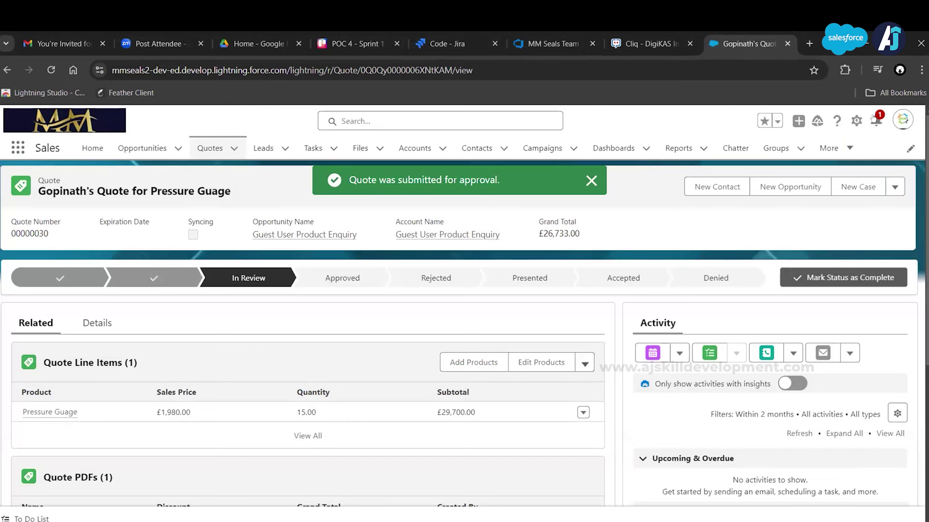
click(736, 182)
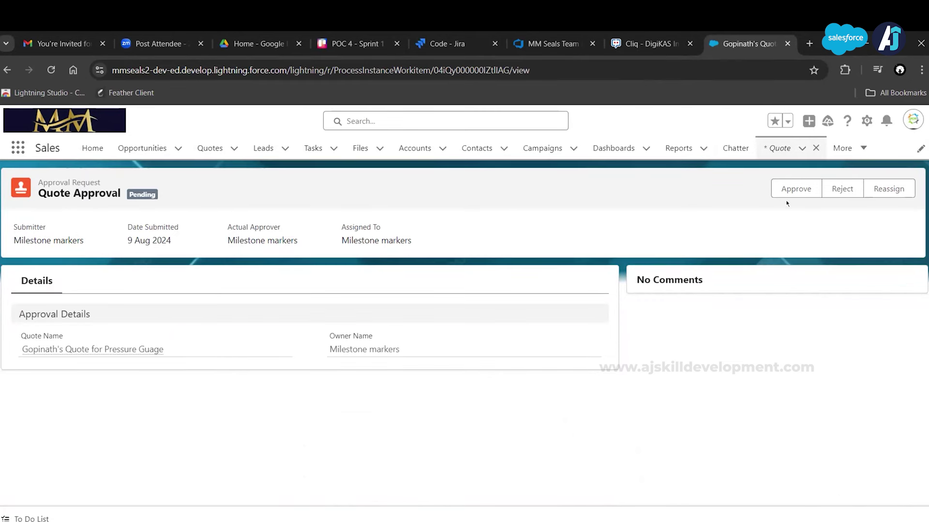
- Approve the Pressure Guage quote with the comment 'App'
click(796, 189)
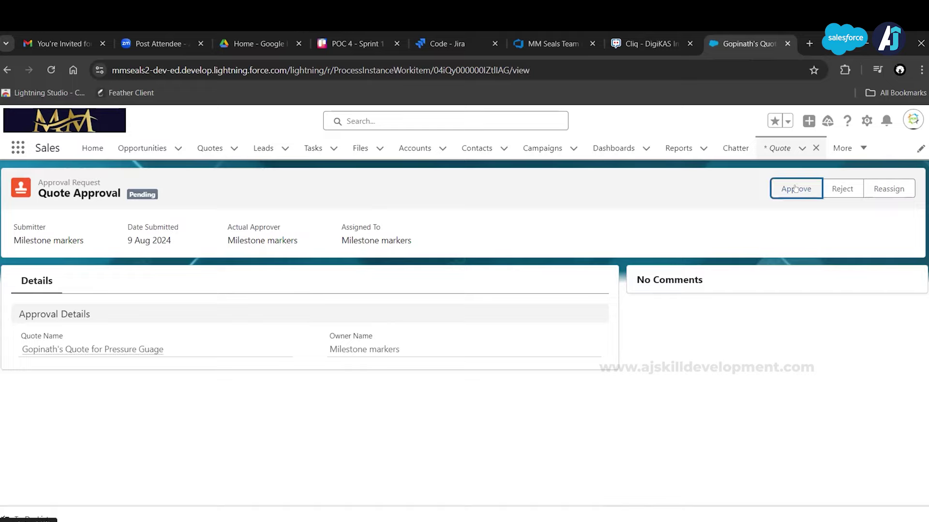
text(Approved)
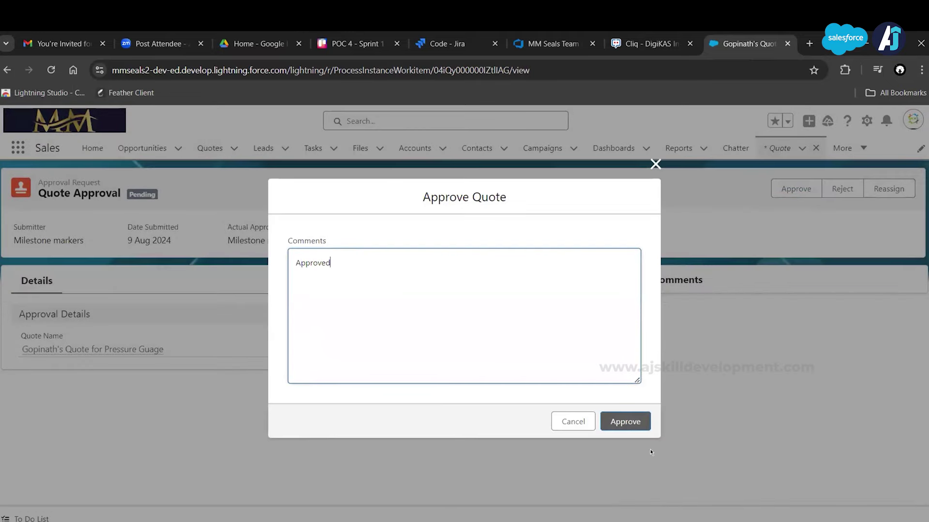
click(625, 421)
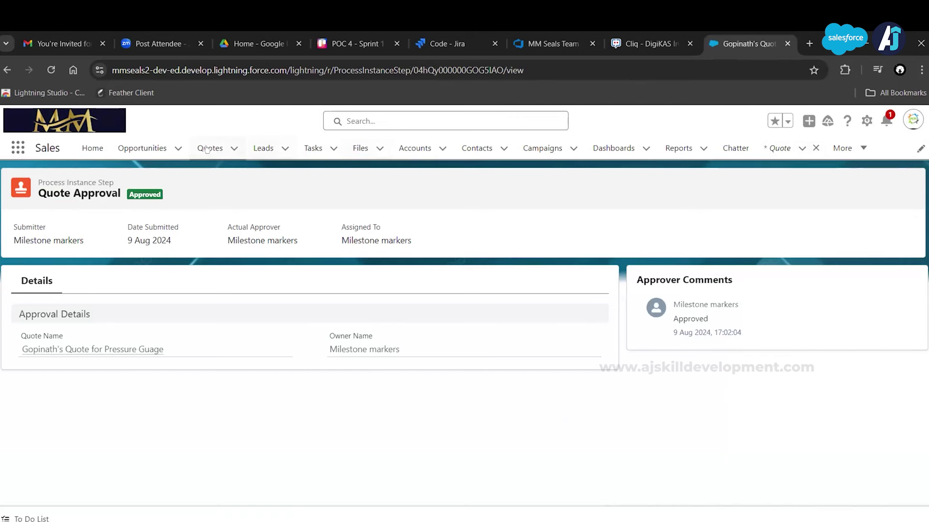
- Reopen the Pressure Guage quote and mark Accepted as its current status
click(207, 149)
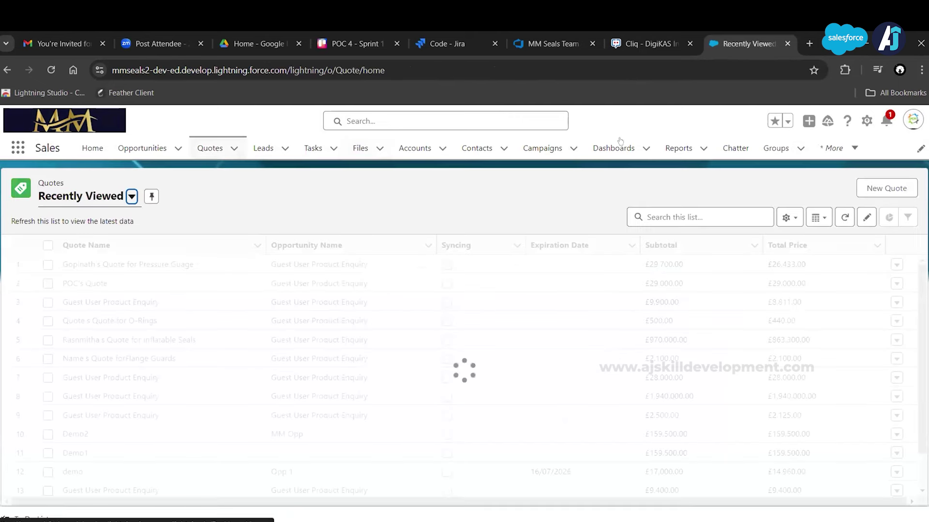
click(160, 264)
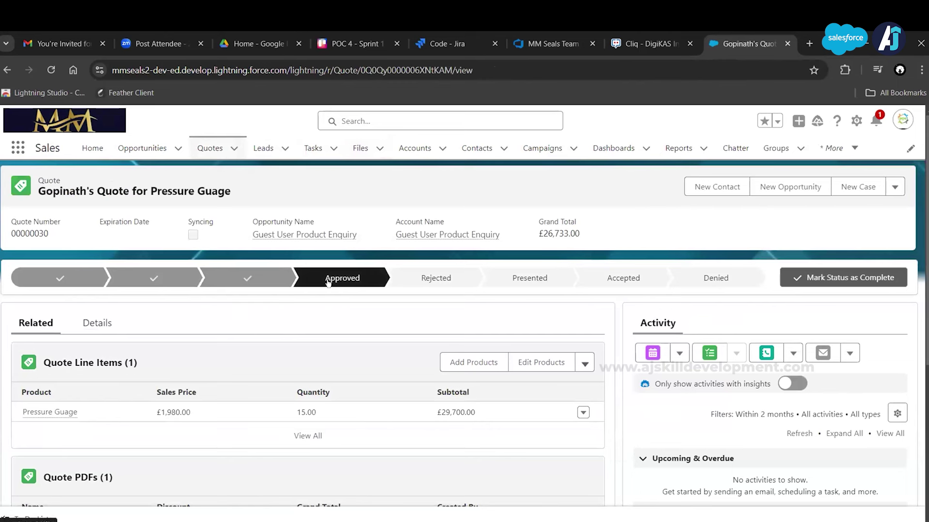
click(611, 284)
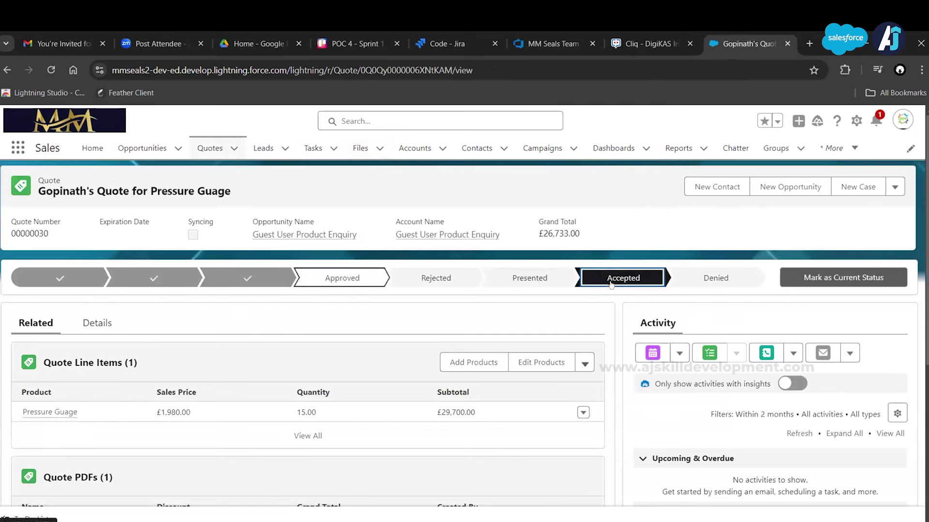
click(816, 285)
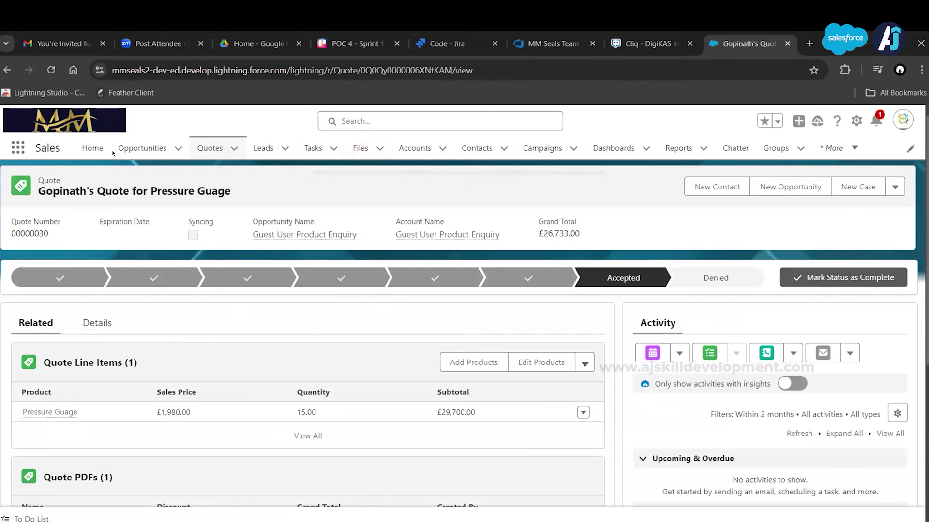
- Go to Contracts under More and switch to the All Contracts list view
click(855, 149)
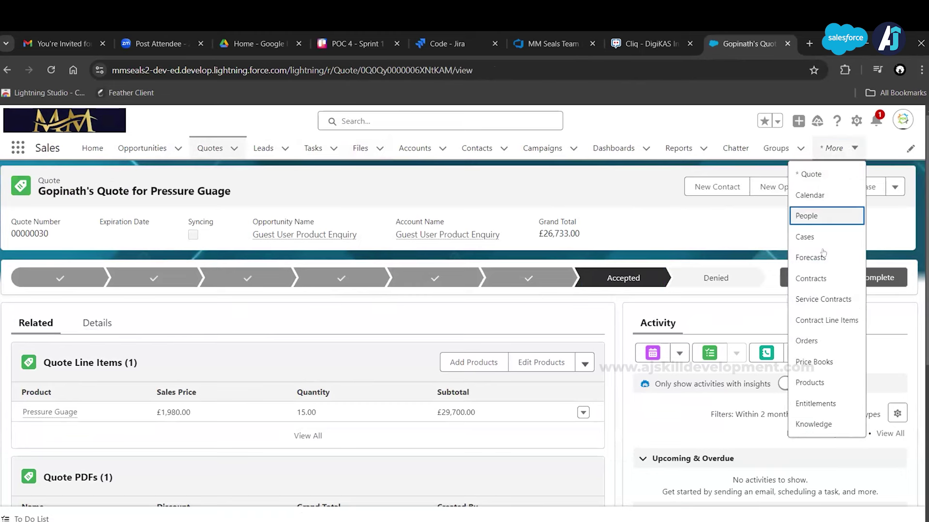
click(820, 281)
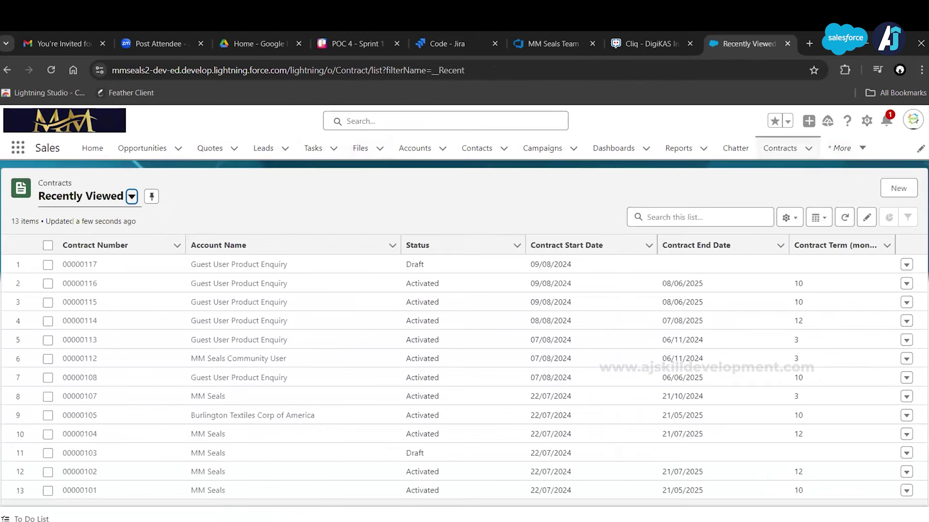
click(129, 198)
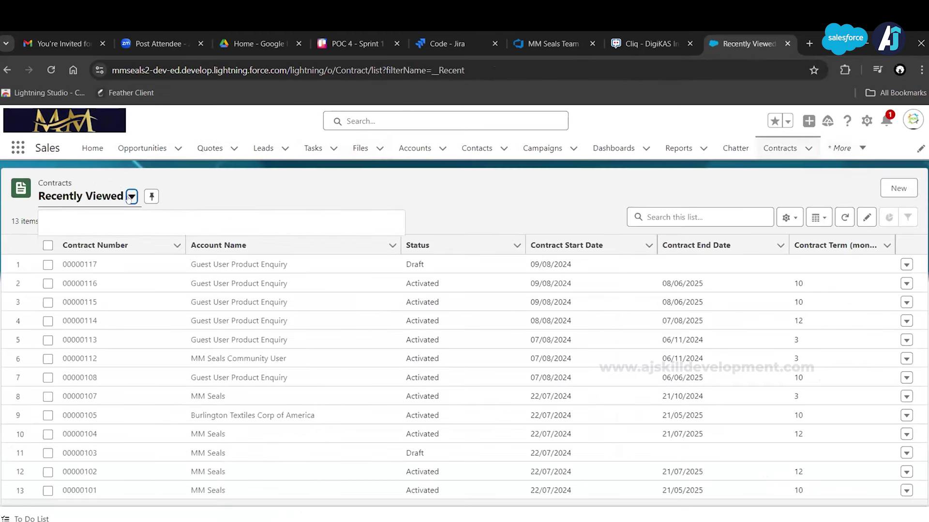
click(97, 263)
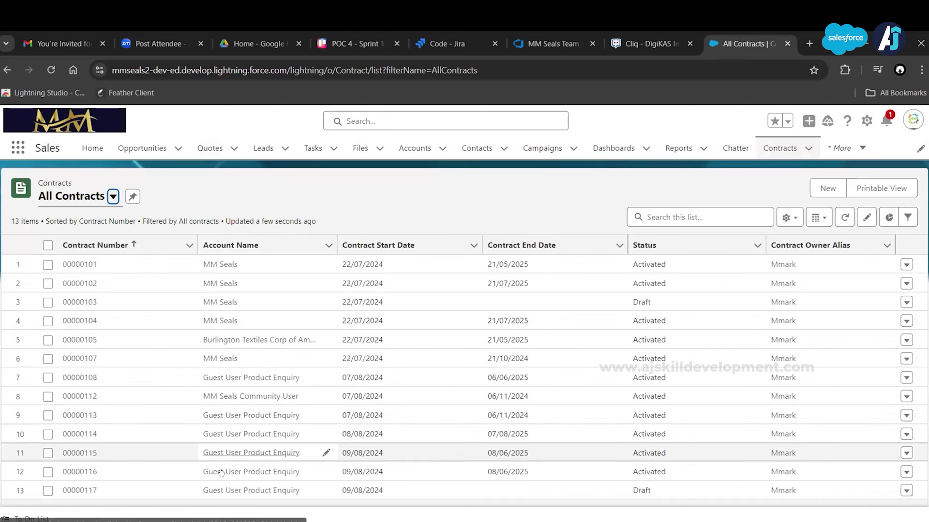
- Edit contract 00000117 to a Contract Term of 3 months and Status Activated, then save
click(79, 491)
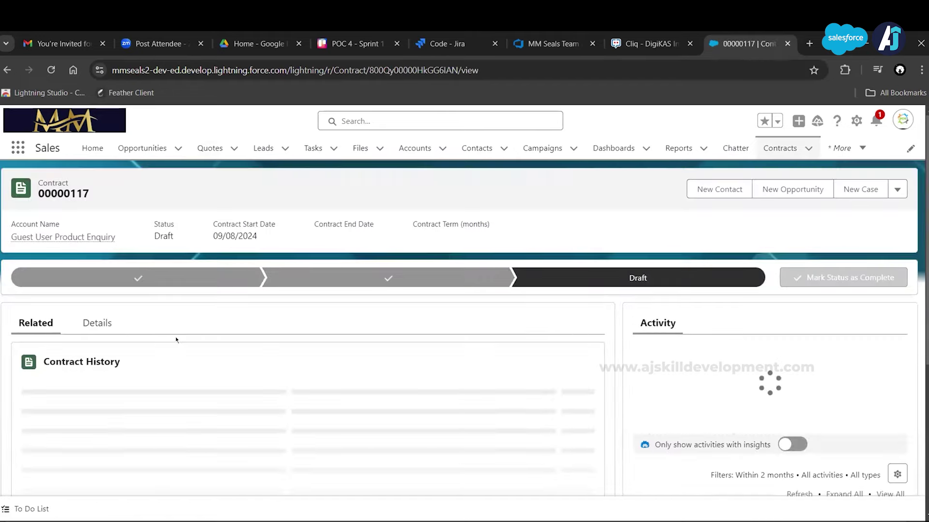
click(103, 323)
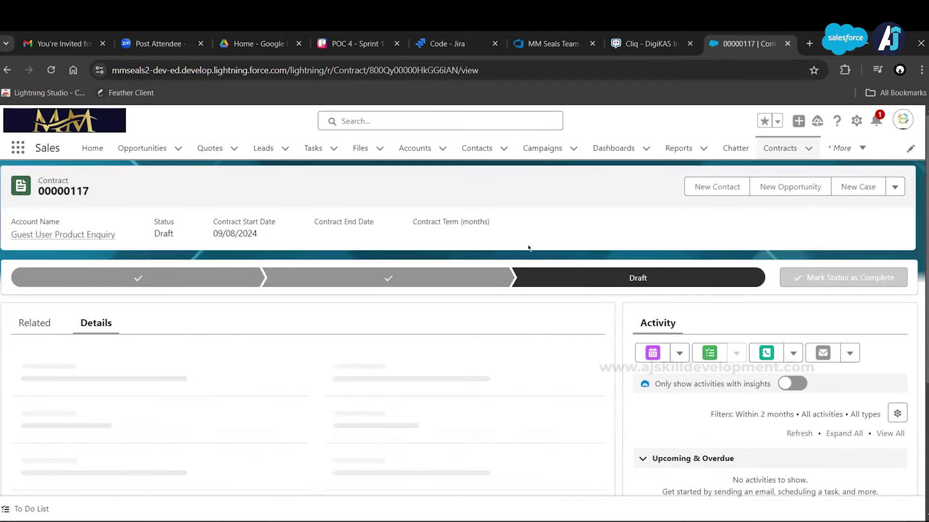
scroll(501, 326, down, 3)
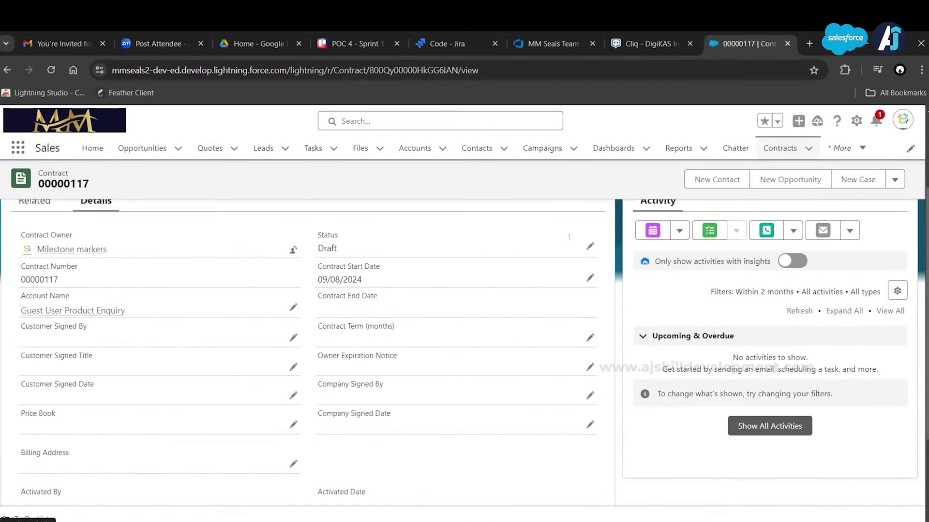
click(589, 246)
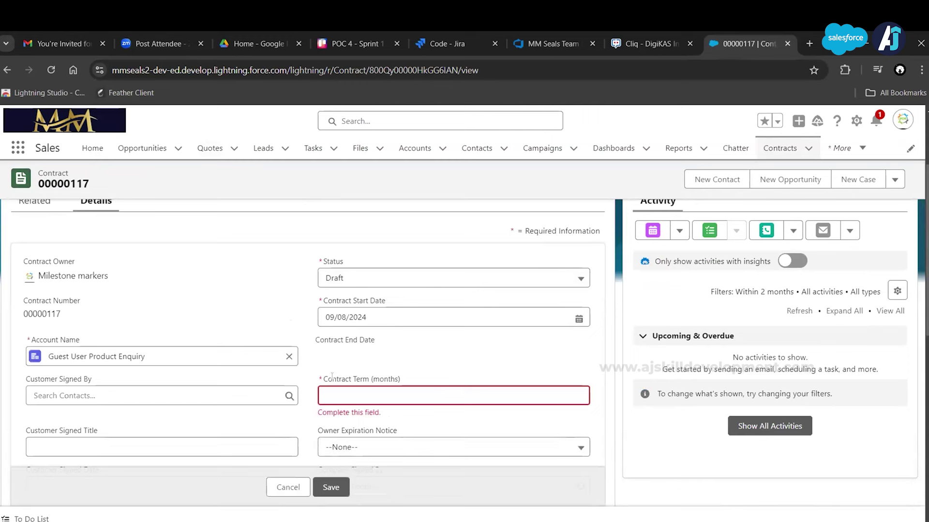
click(362, 398)
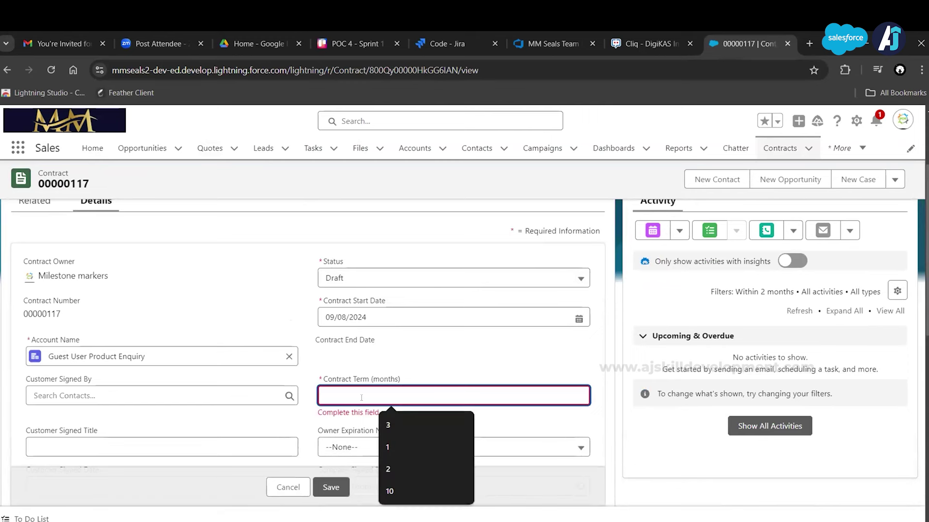
text(3)
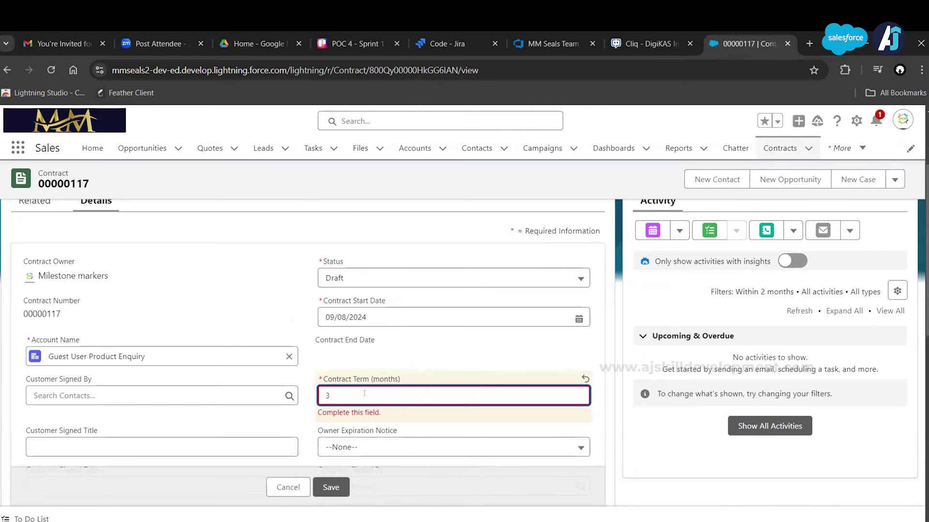
click(362, 280)
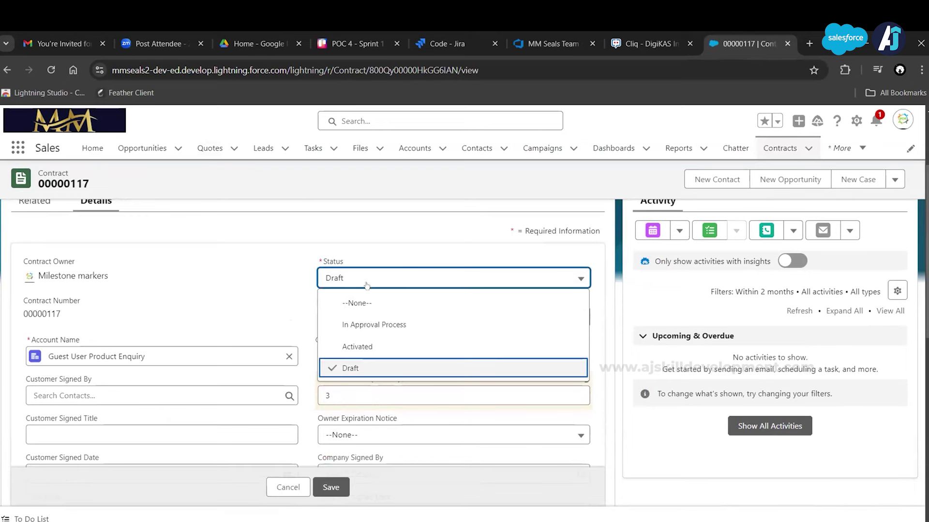
click(372, 344)
click(338, 488)
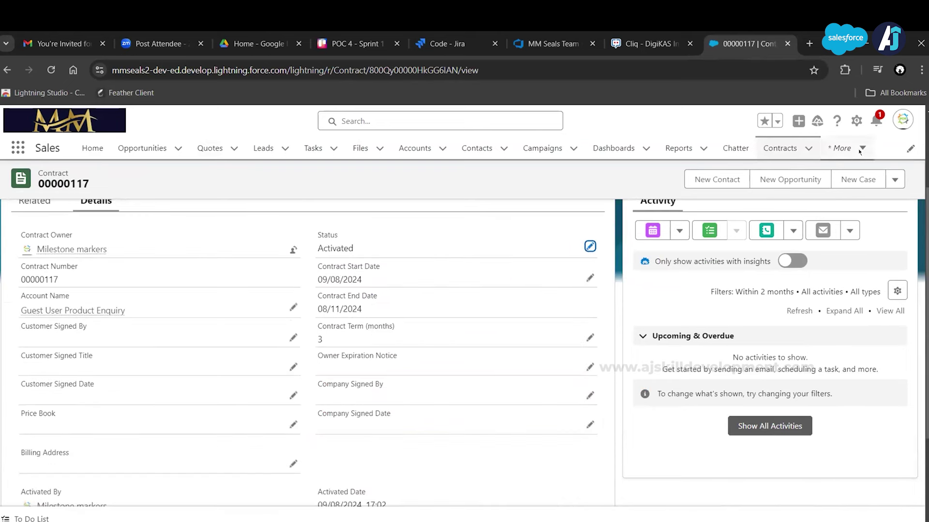
click(860, 150)
- Open order 00000115 from the All Orders list view
click(825, 338)
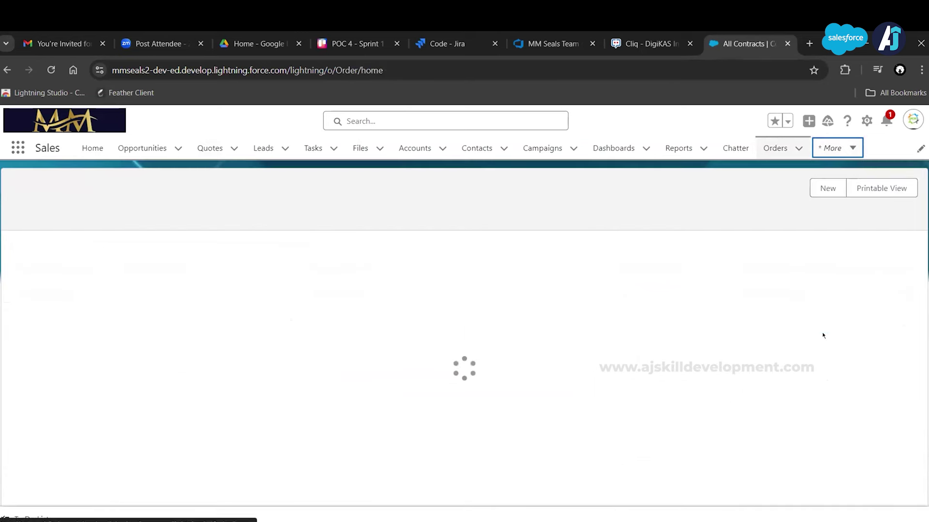
click(127, 196)
click(90, 242)
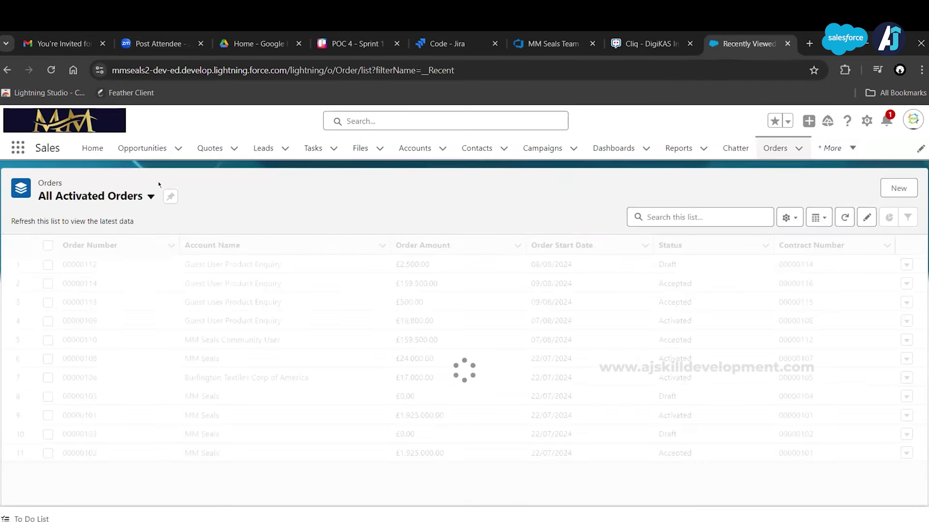
click(149, 196)
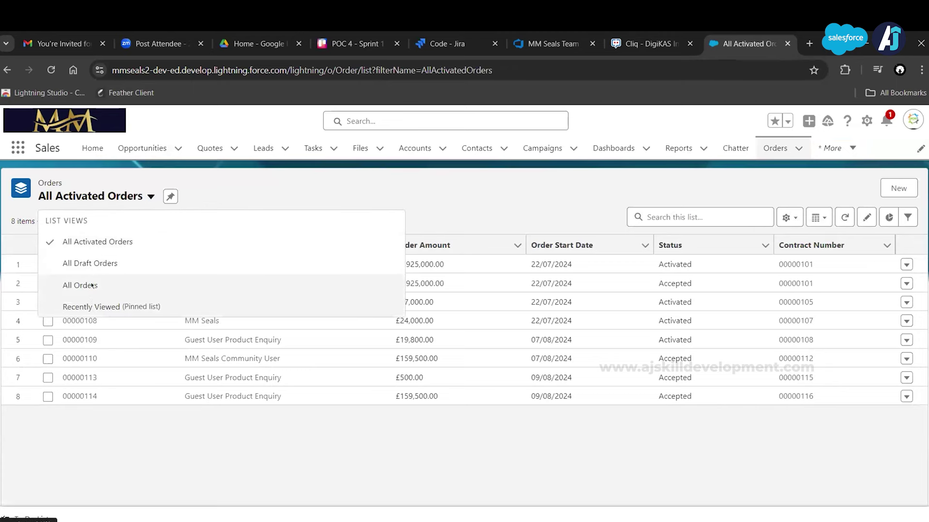
click(80, 285)
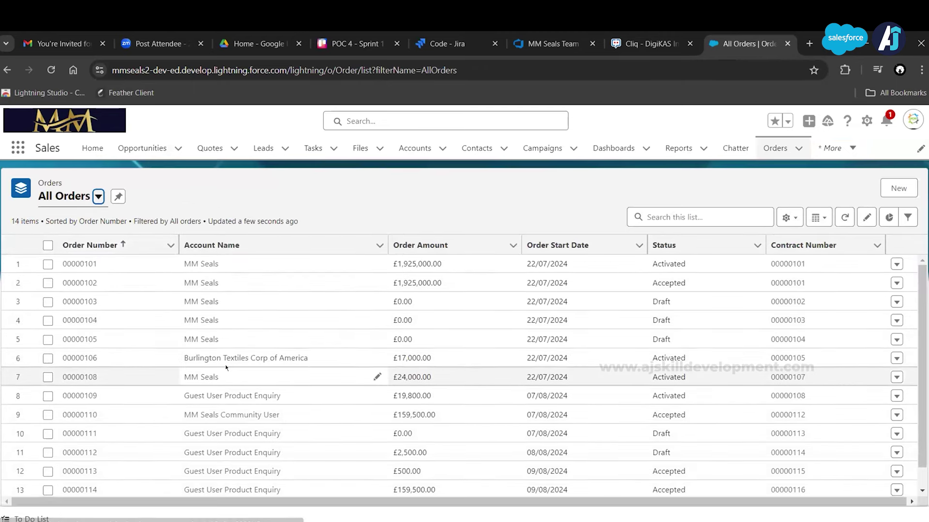
scroll(221, 387, down, 1)
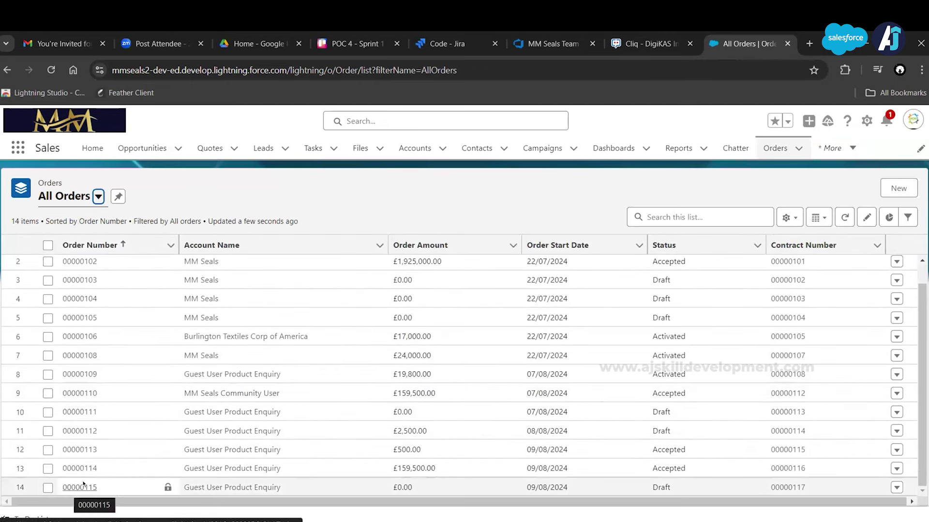
click(72, 486)
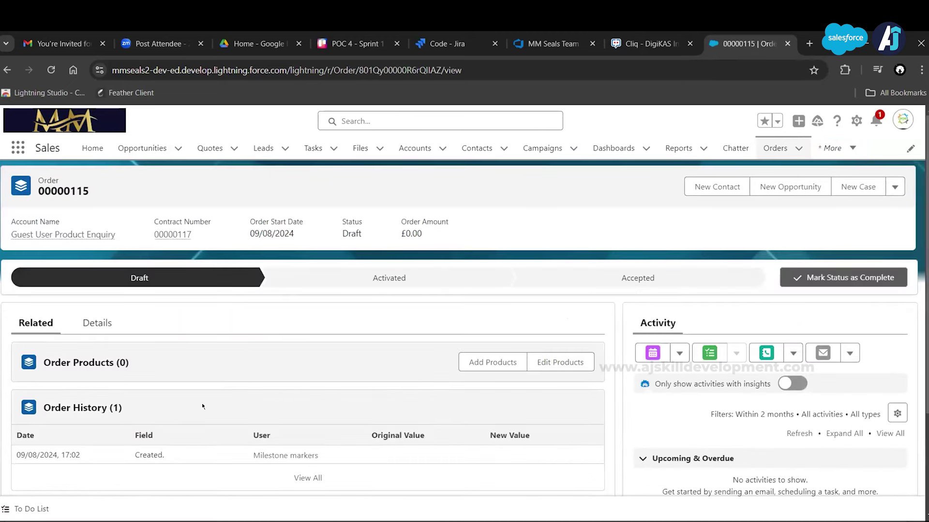
- Add Pressure Guage to the order with quantity 15 and save the product line
click(500, 363)
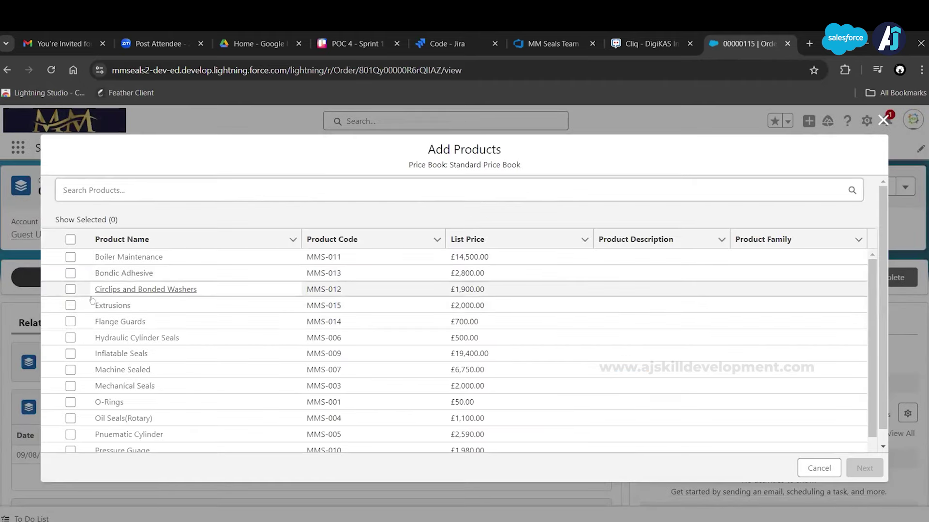
scroll(72, 396, down, 1)
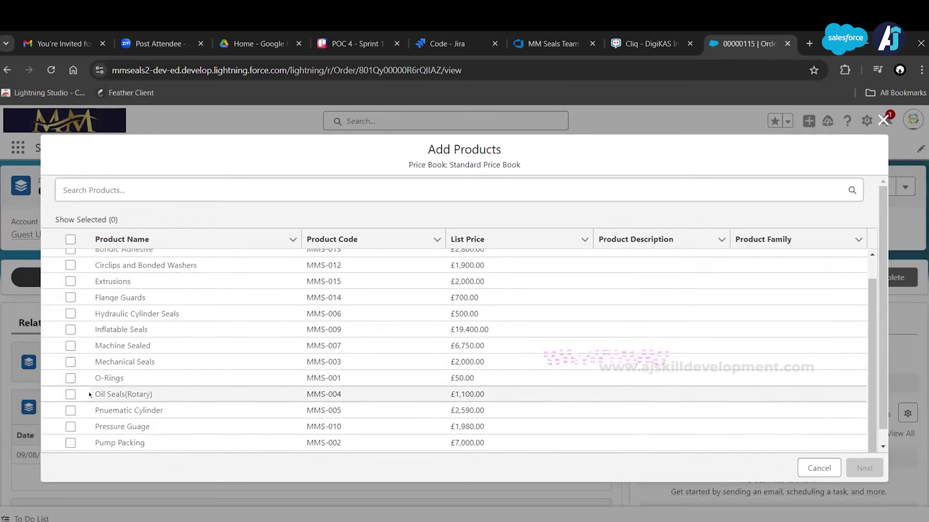
click(70, 427)
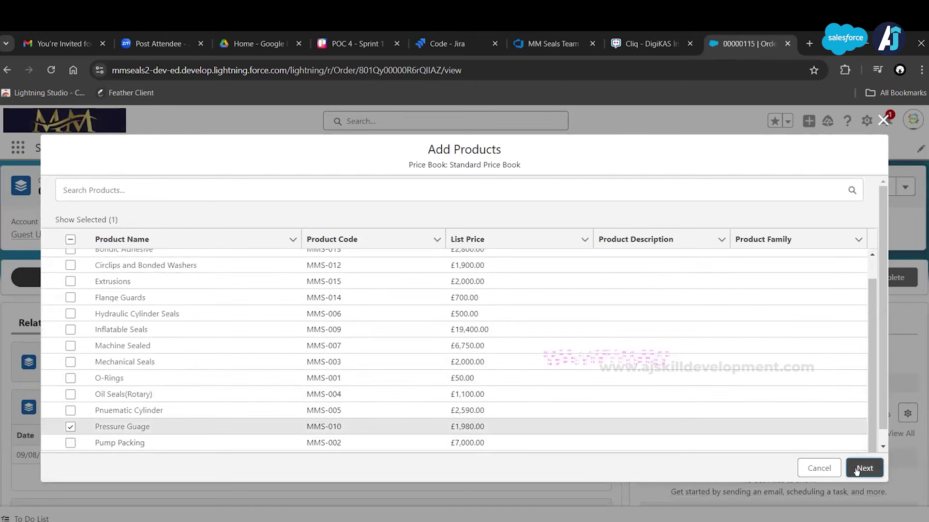
key(Return)
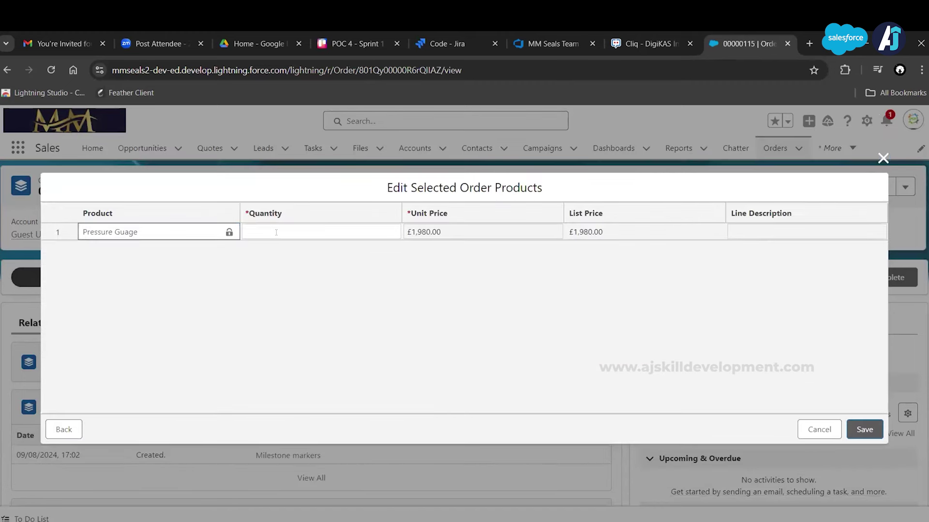
click(276, 233)
text(15)
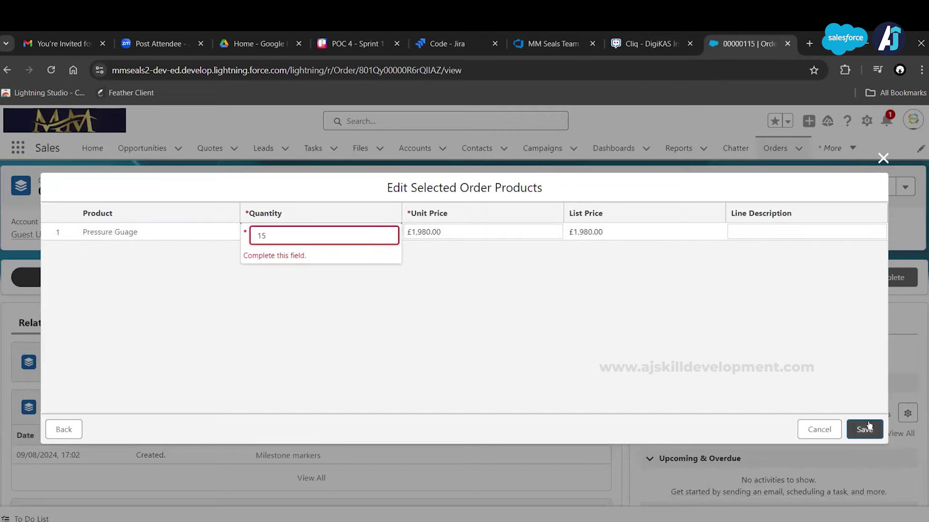
click(863, 429)
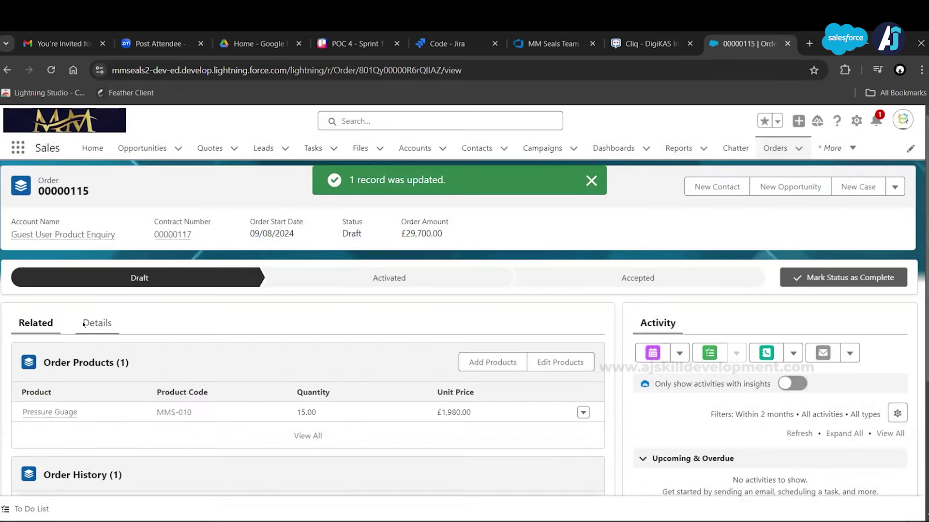
click(95, 323)
- Change order 00000115's Status from Draft to Accepted and save
scroll(402, 360, down, 4)
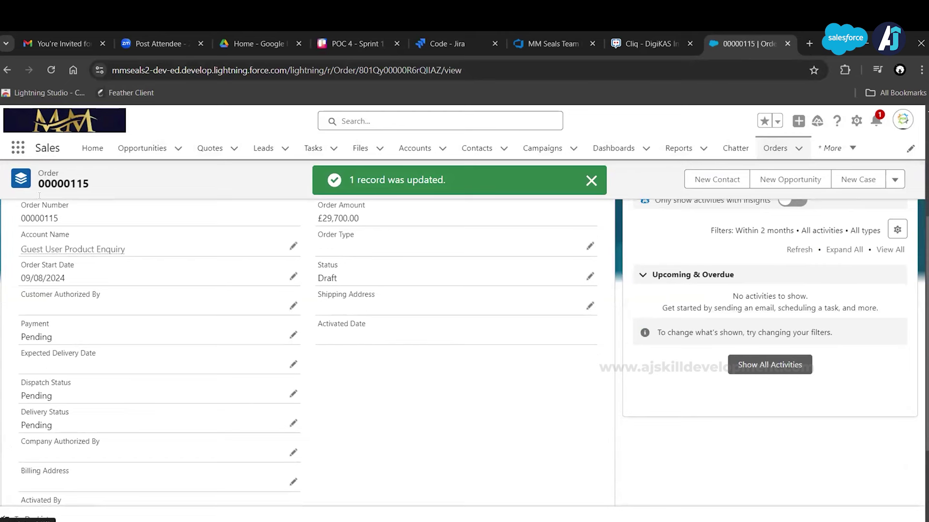
scroll(300, 371, down, 2)
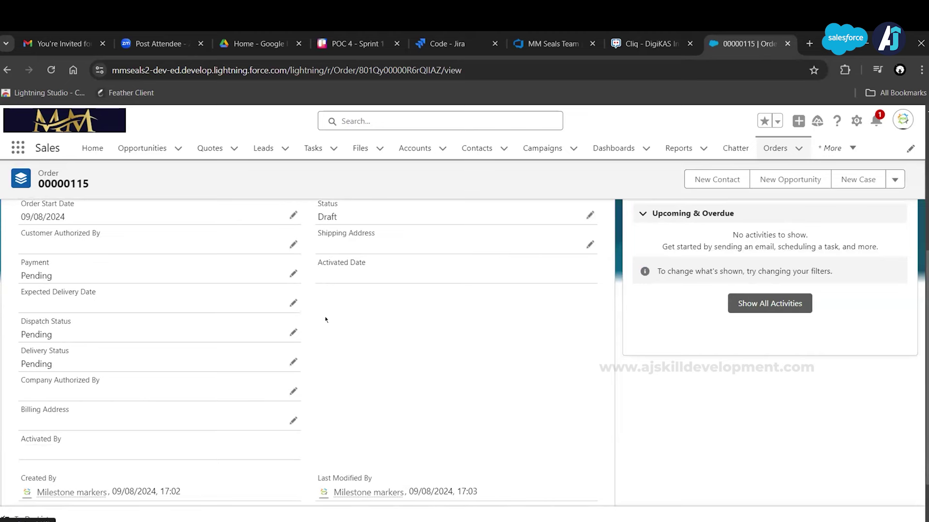
scroll(326, 319, up, 2)
click(586, 278)
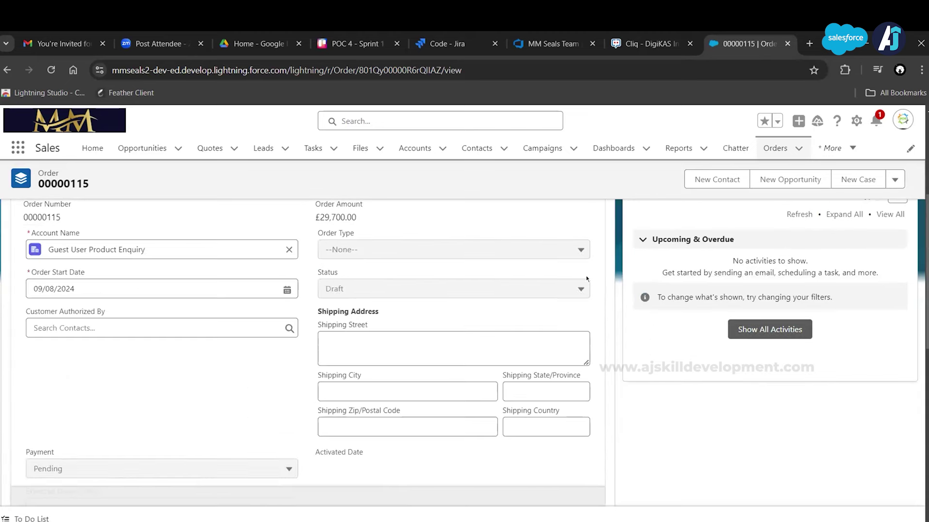
click(358, 289)
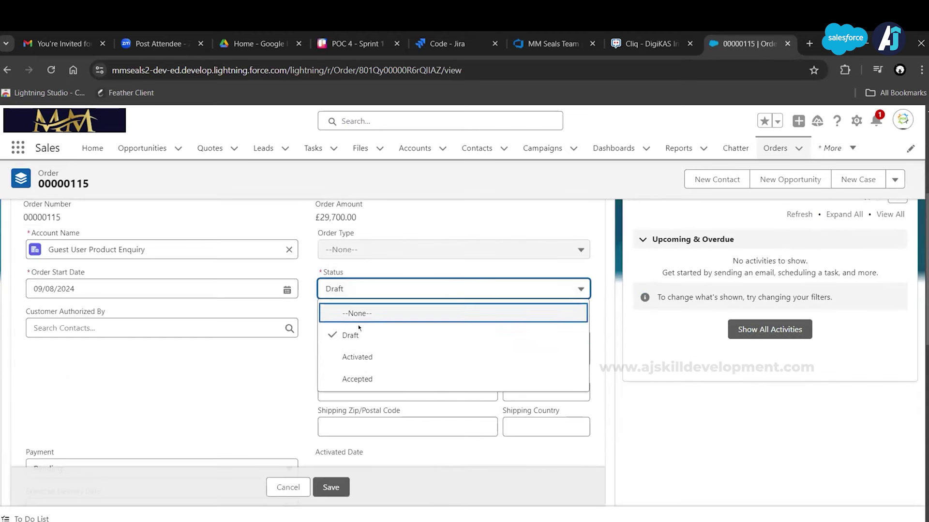
click(364, 375)
click(331, 488)
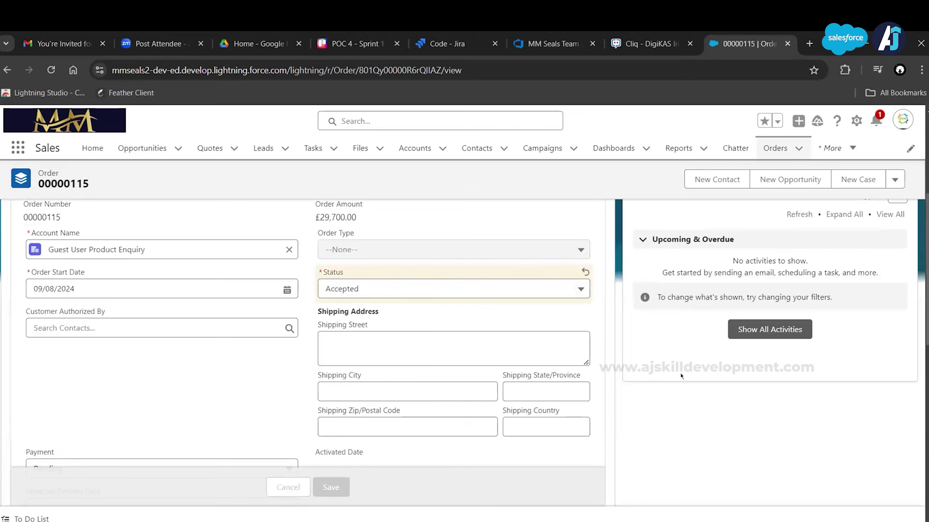
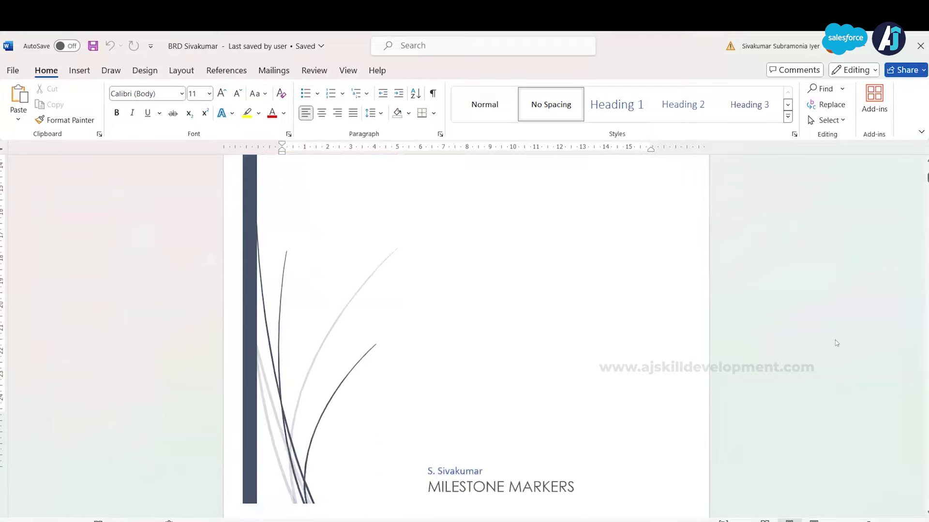
- Scroll through the BRD's table of contents, Document Summary and distribution pages in Word
scroll(833, 340, down, 10)
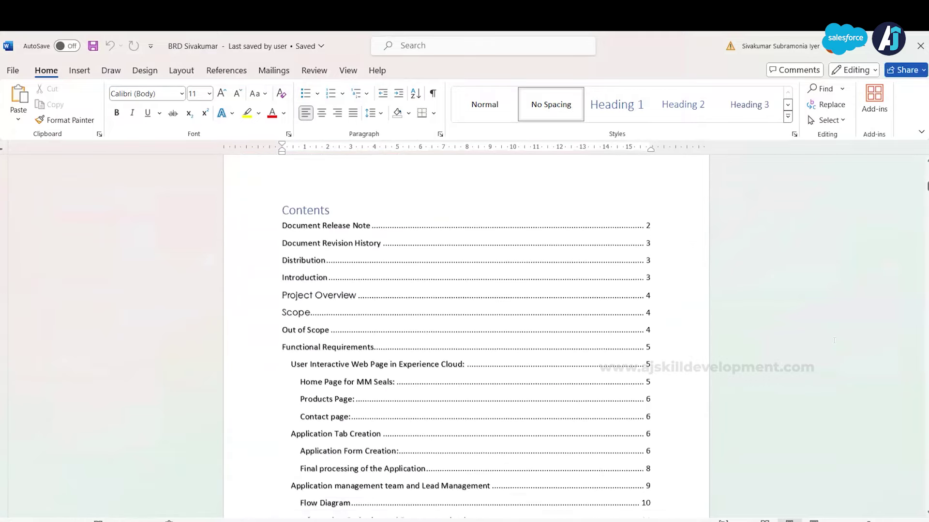
scroll(836, 343, down, 10)
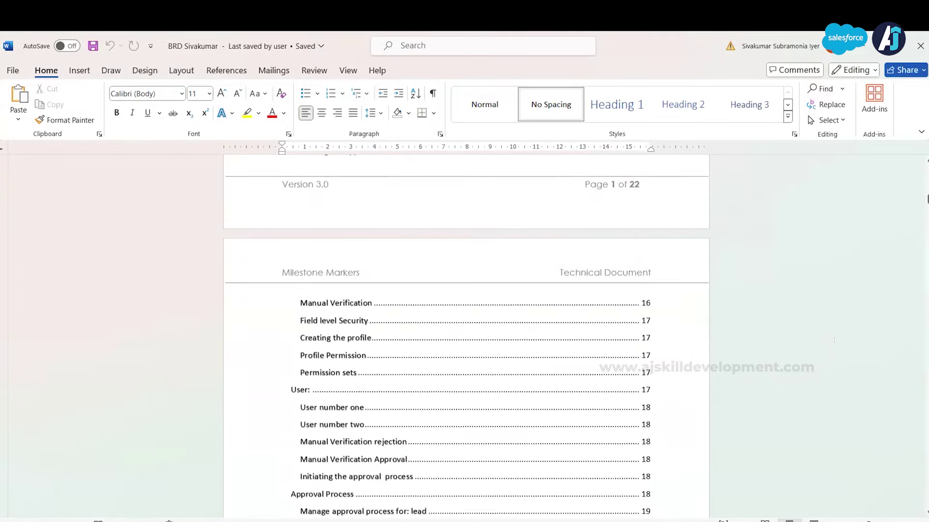
scroll(838, 343, down, 10)
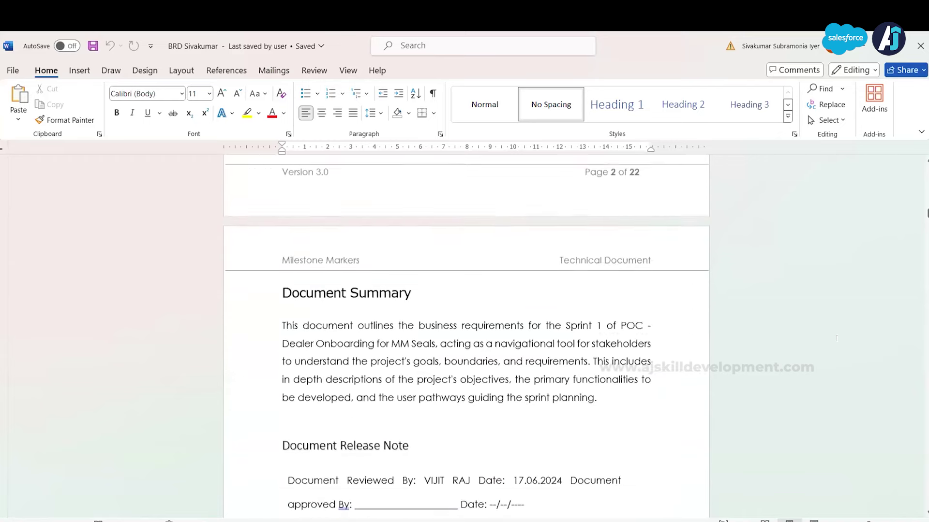
scroll(837, 343, down, 3)
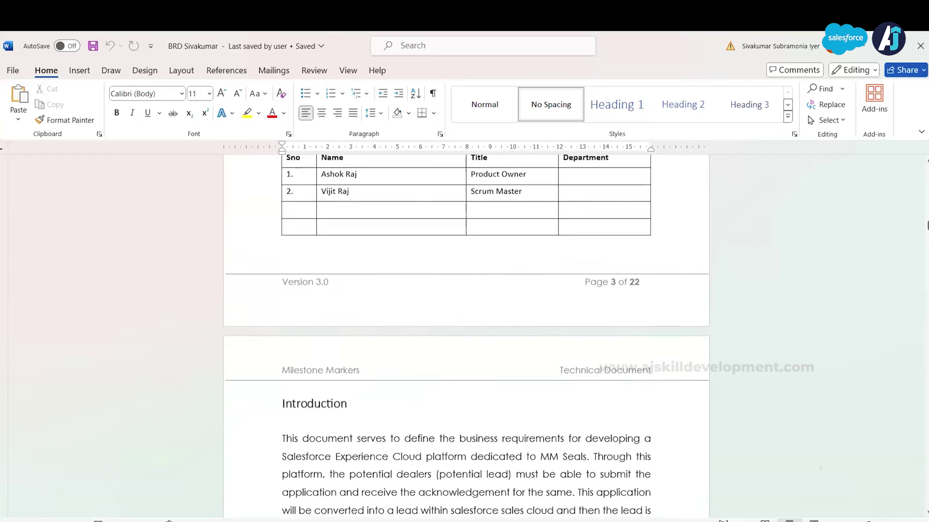
mouse_move(624, 519)
mouse_move(595, 520)
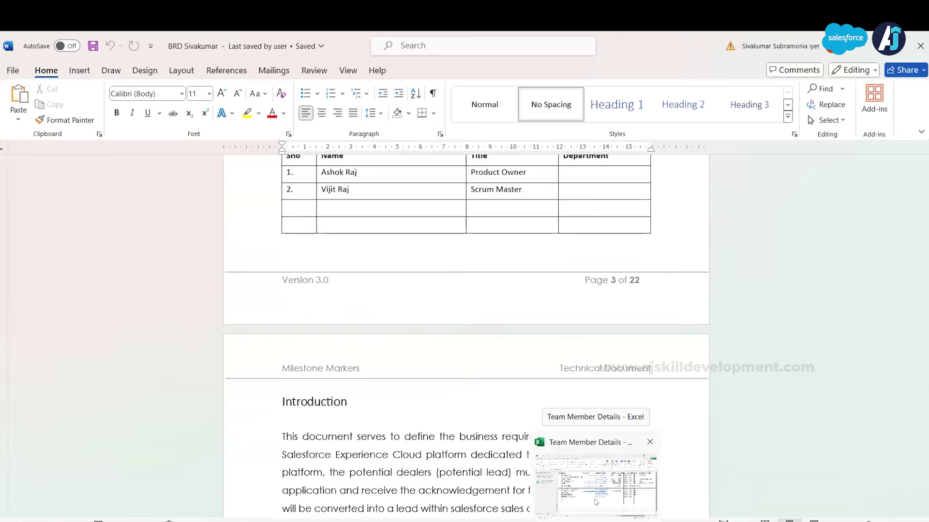
mouse_move(542, 519)
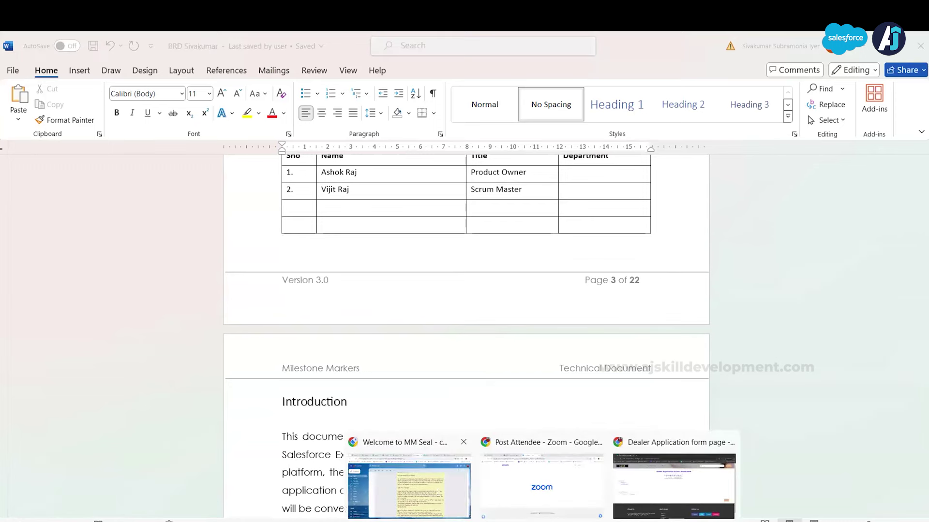
- Bring the browser forward and open the Minutes of the Meeting spreadsheet
click(438, 492)
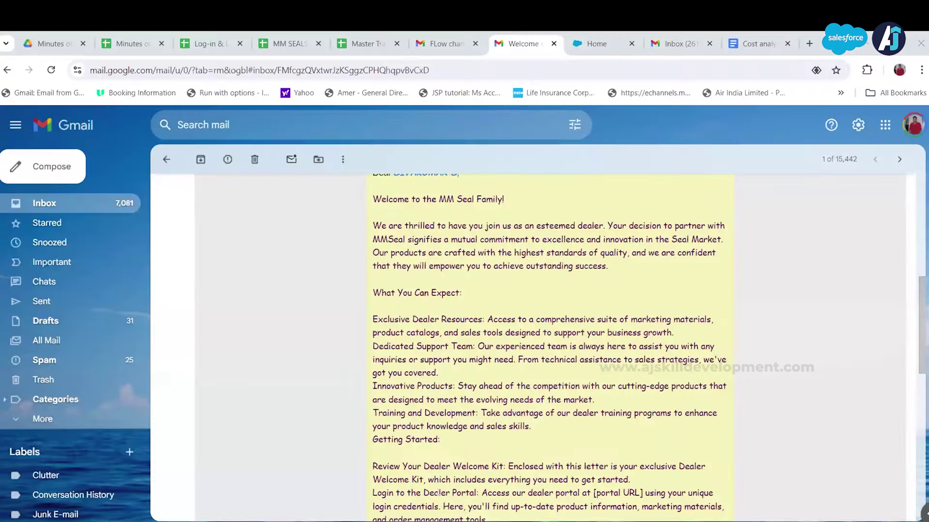
click(378, 44)
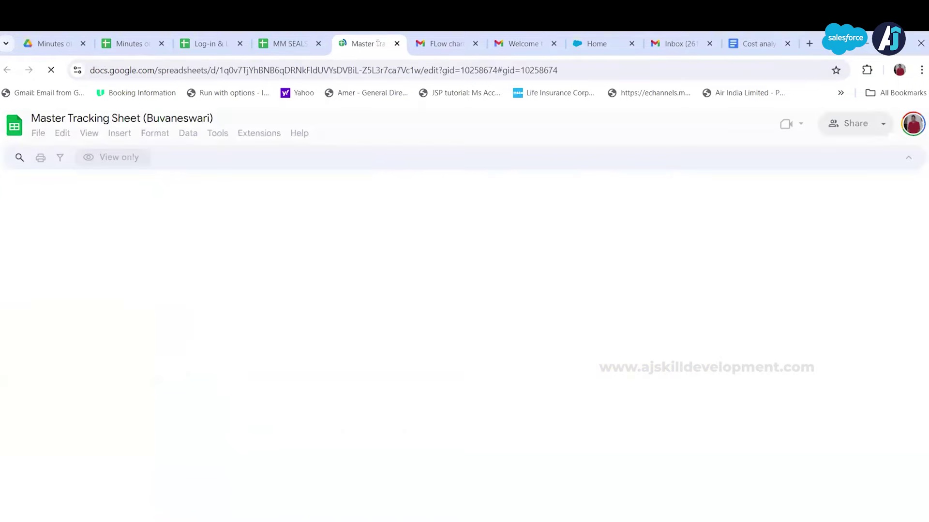
click(130, 40)
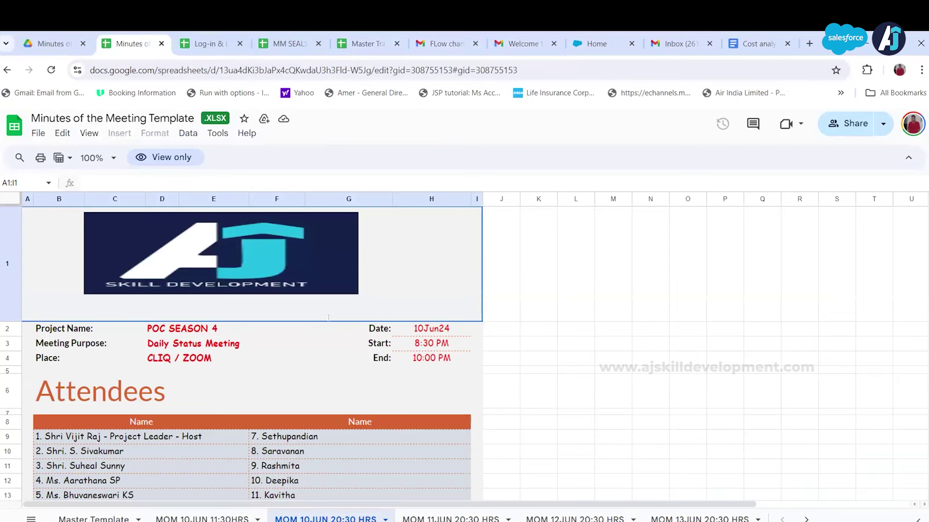
- Read through the MOM 10JUN 20:30 HRS minutes, then open the Log-in & Log-Out spreadsheet
scroll(328, 318, down, 1)
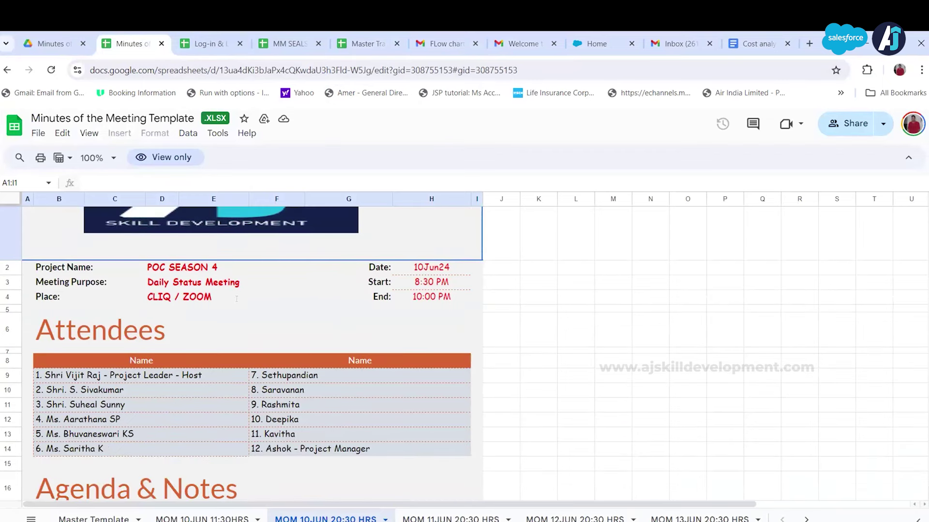
scroll(236, 299, down, 3)
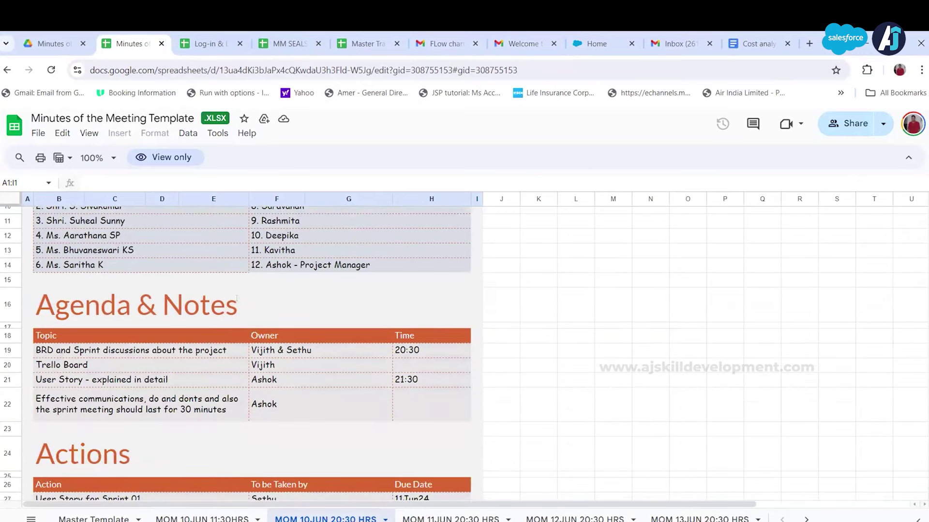
scroll(237, 298, up, 2)
scroll(236, 298, down, 3)
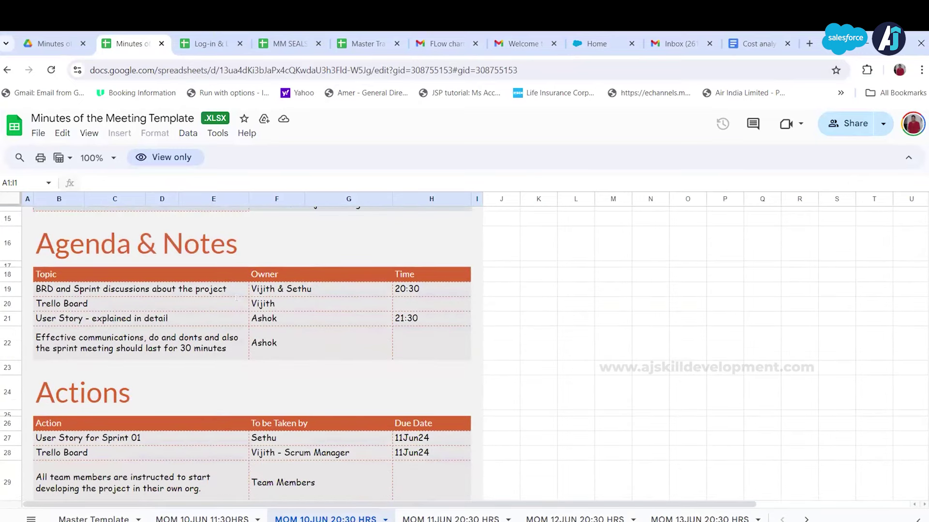
scroll(236, 299, down, 3)
scroll(236, 298, down, 2)
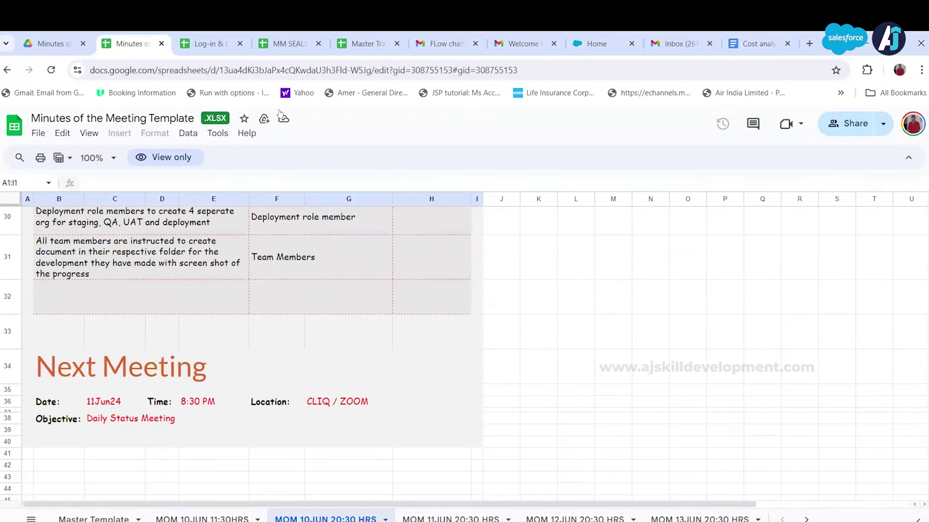
click(216, 45)
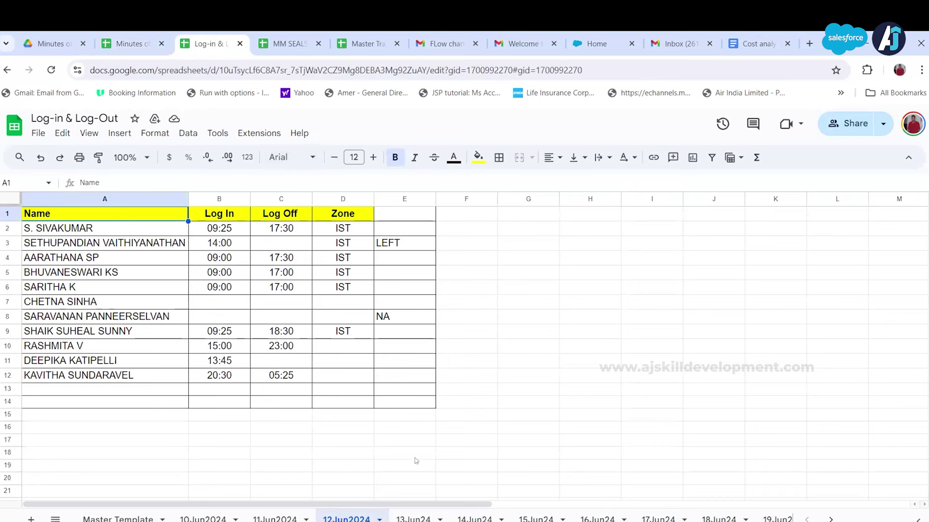
- Review the 13Jun24 and 14Jun24 login sheets, MM SEALS test cases and Master Tracking Sheet
click(414, 519)
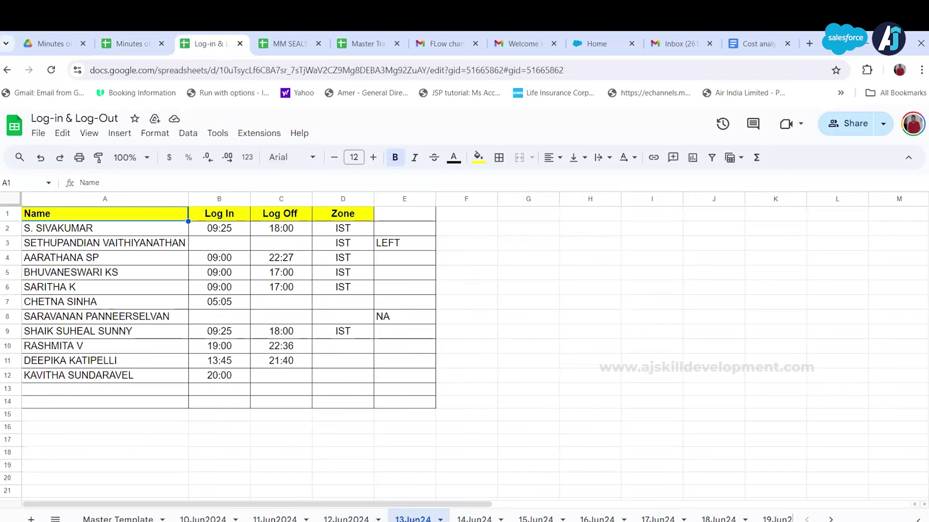
click(475, 519)
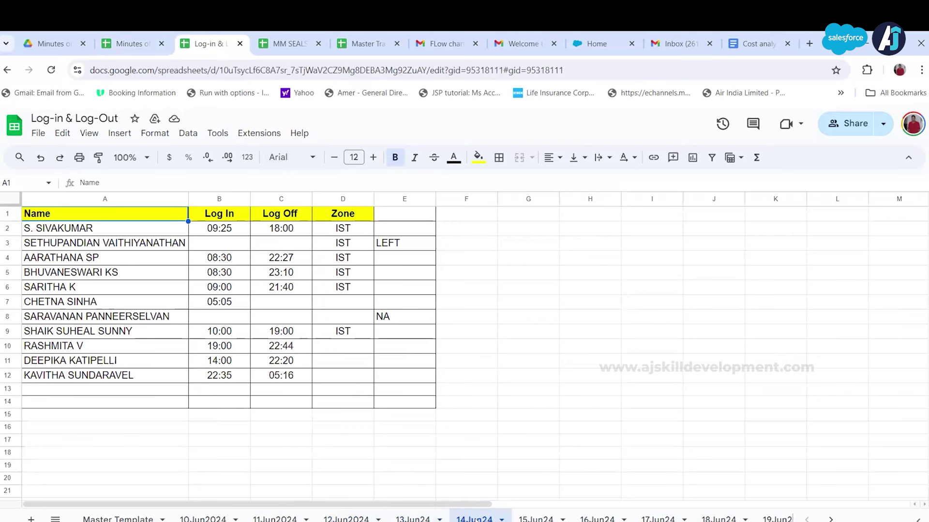
click(287, 44)
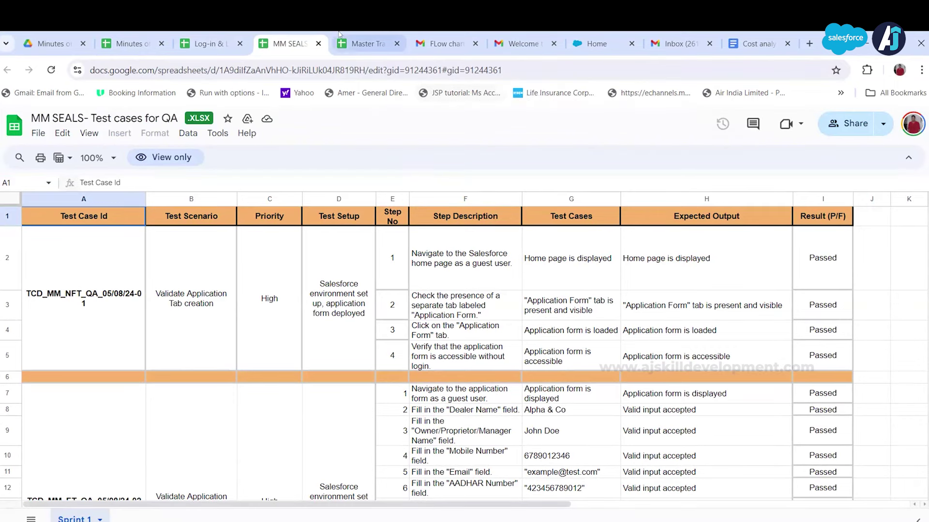
click(355, 45)
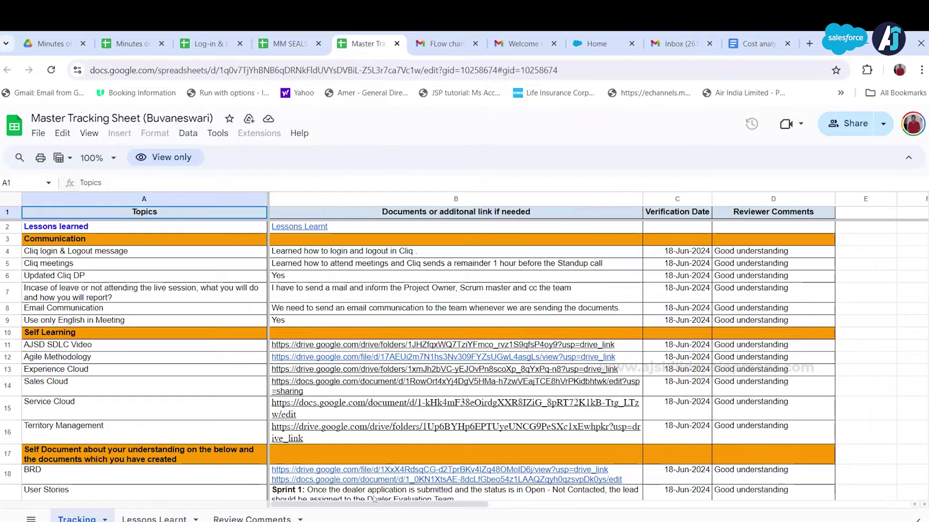
key(alt+Tab)
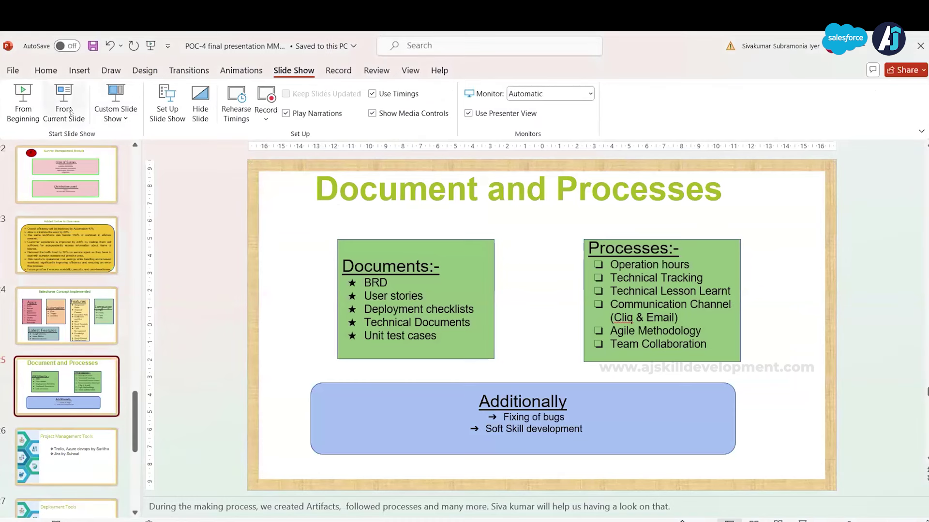
- Present from the Document and Processes slide through to Project Management Tools
click(71, 111)
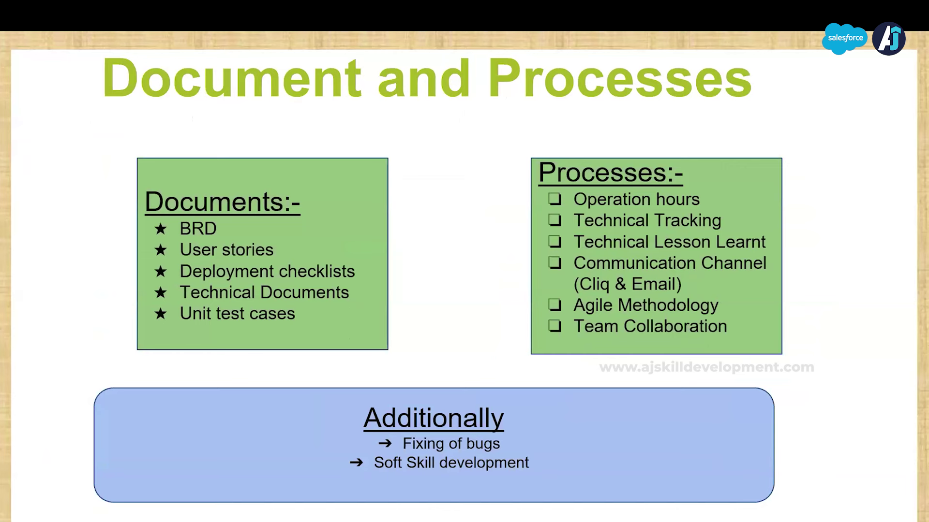
key(Right)
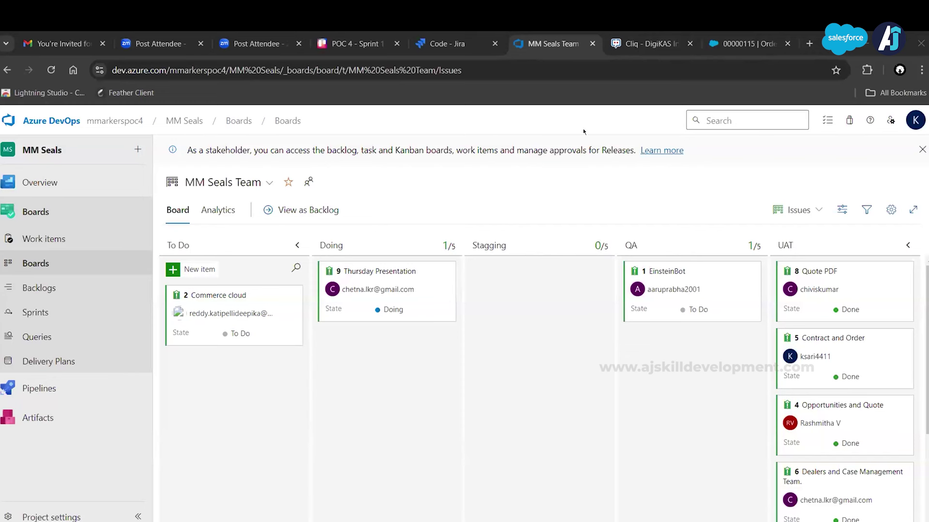
- Switch from the Azure DevOps board to Trello's POC 4 - Sprint 1 New Board
click(339, 42)
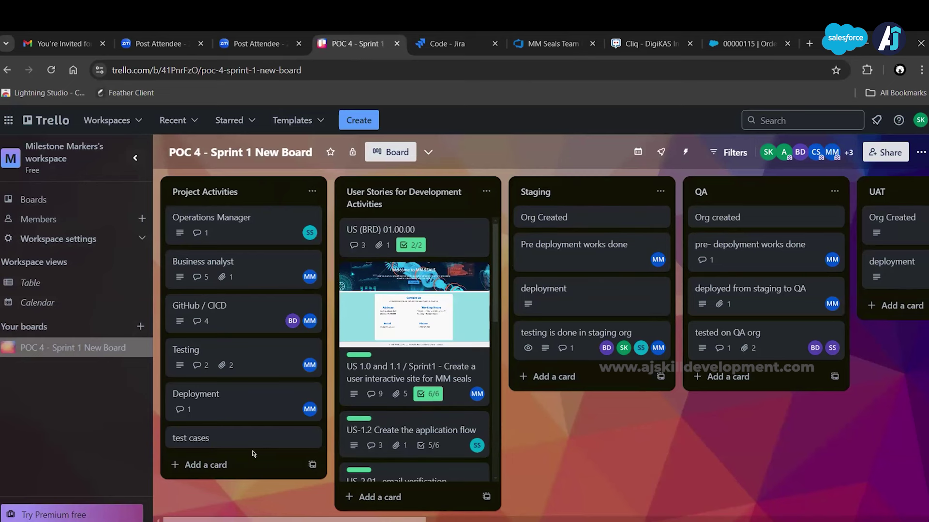
- Discard a new Project Activities card and check the workspace's member collaborator limit
click(209, 464)
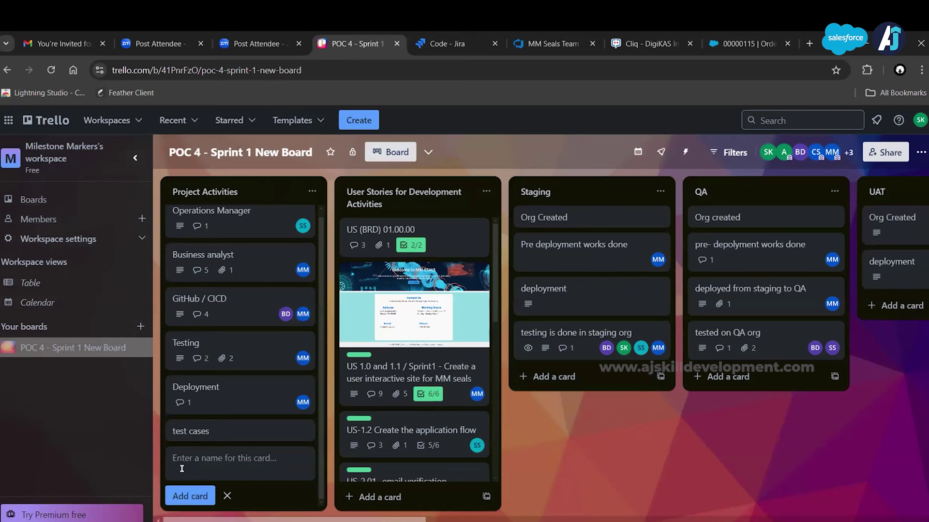
click(227, 497)
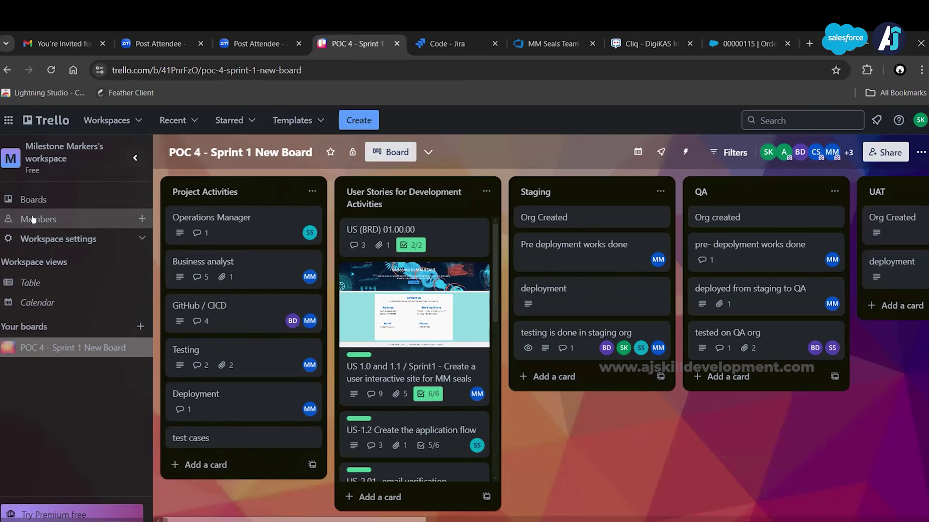
click(141, 219)
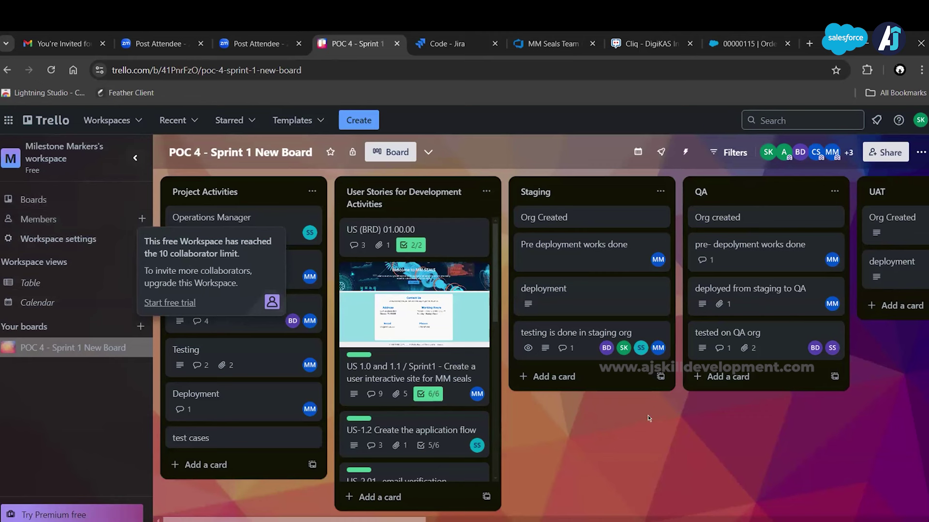
click(608, 440)
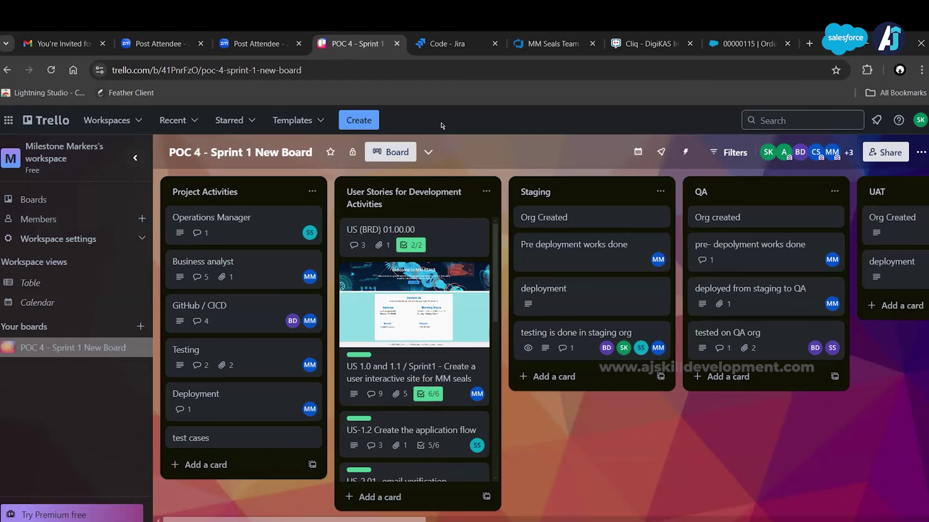
click(552, 43)
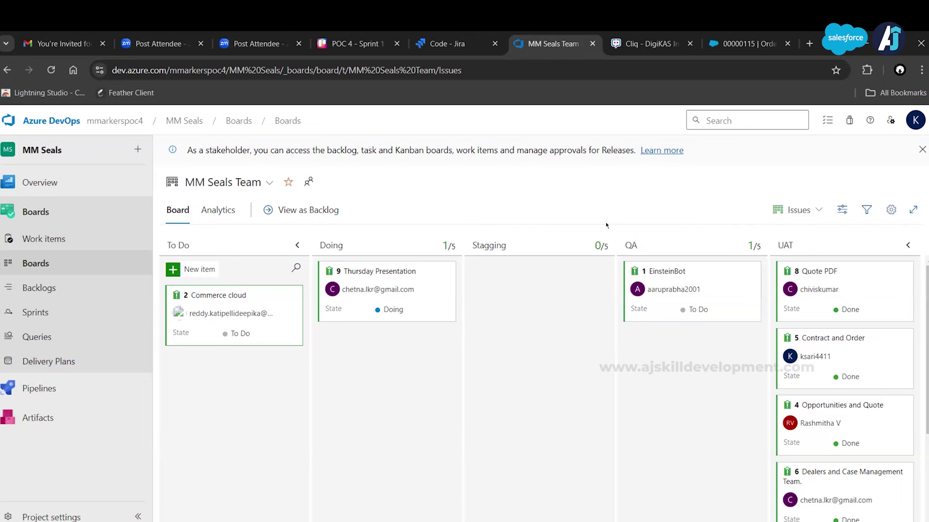
- Browse Boards, Work items and the team board, ending on the MM Seals Team backlog
click(36, 212)
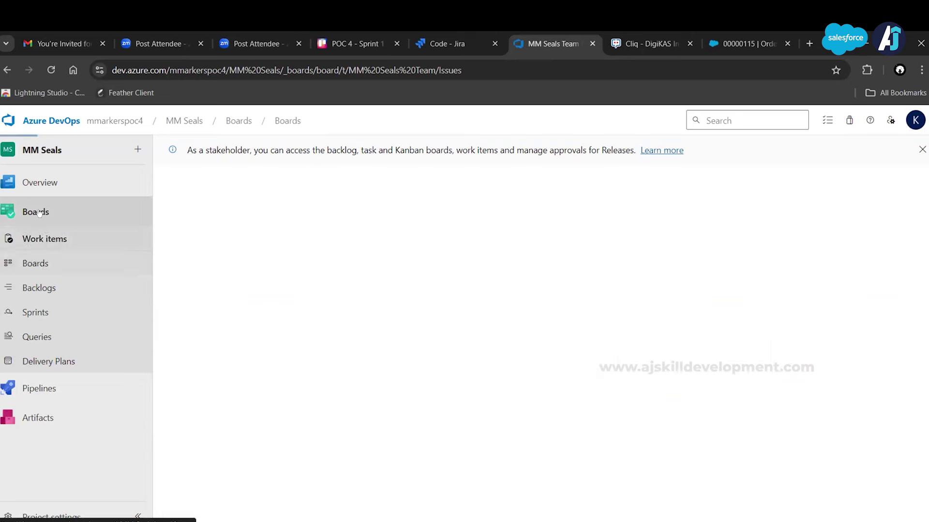
click(44, 242)
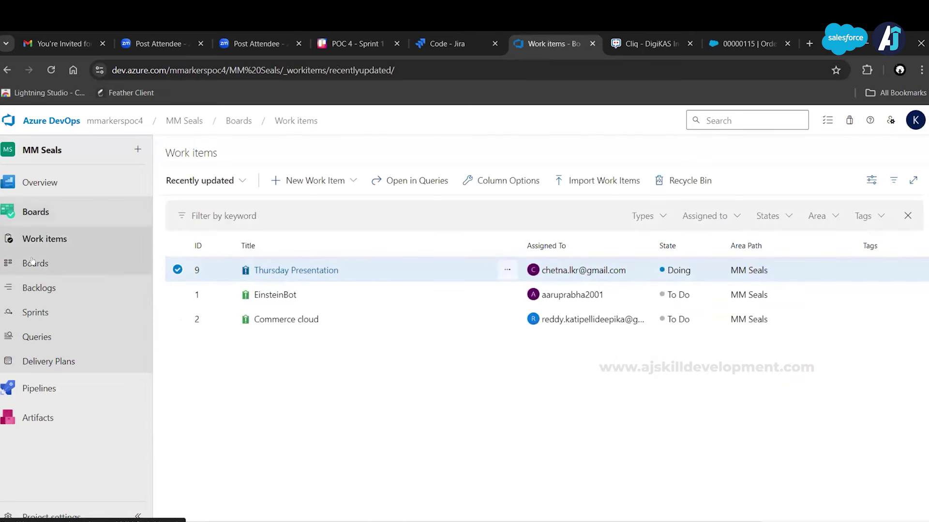
click(32, 263)
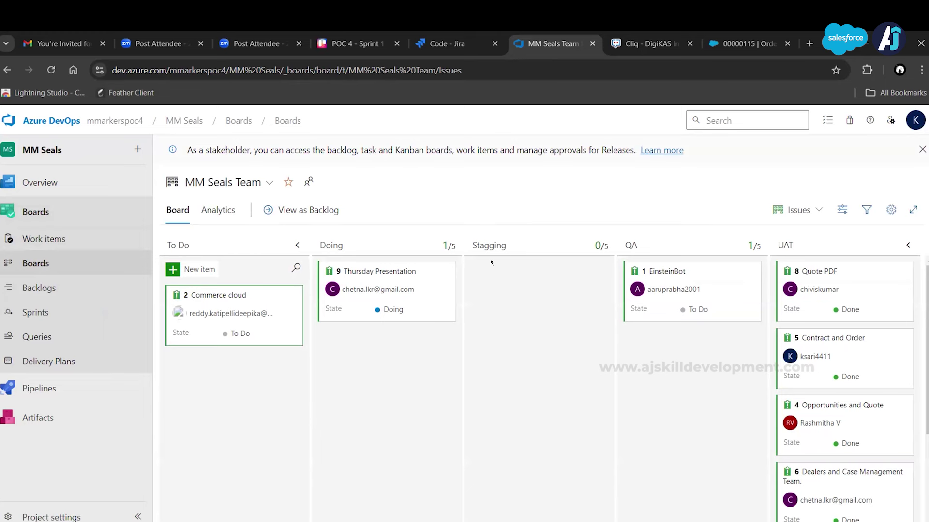
click(45, 289)
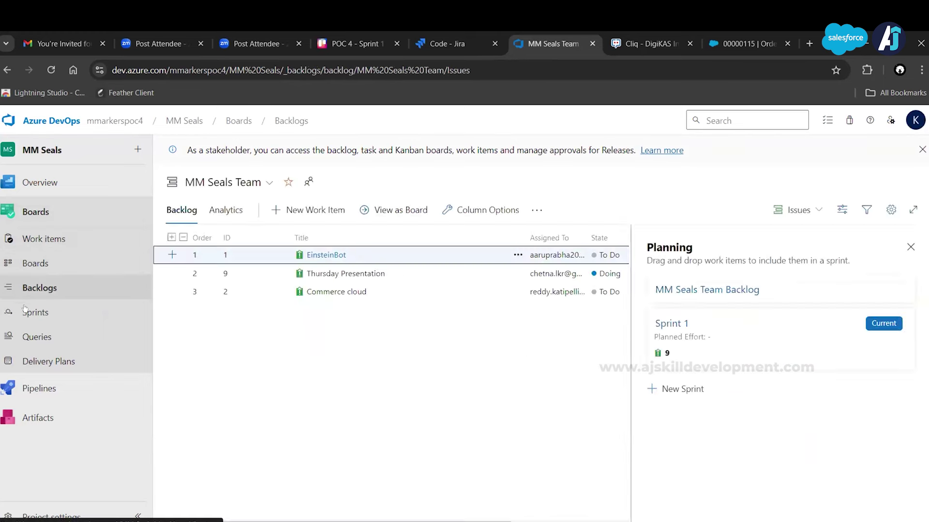
- Look through Sprint 1, Pipelines and Environments without creating anything, then reach Artifacts
click(38, 313)
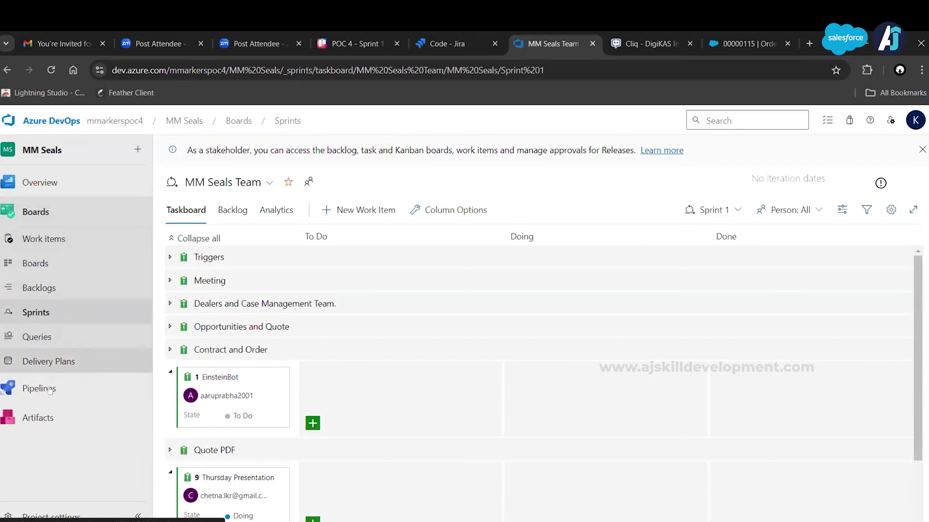
click(40, 389)
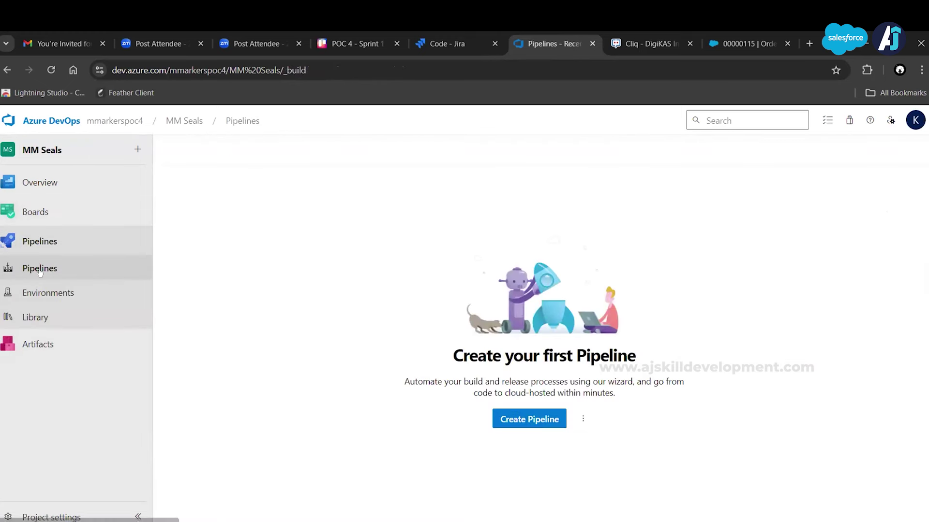
click(501, 412)
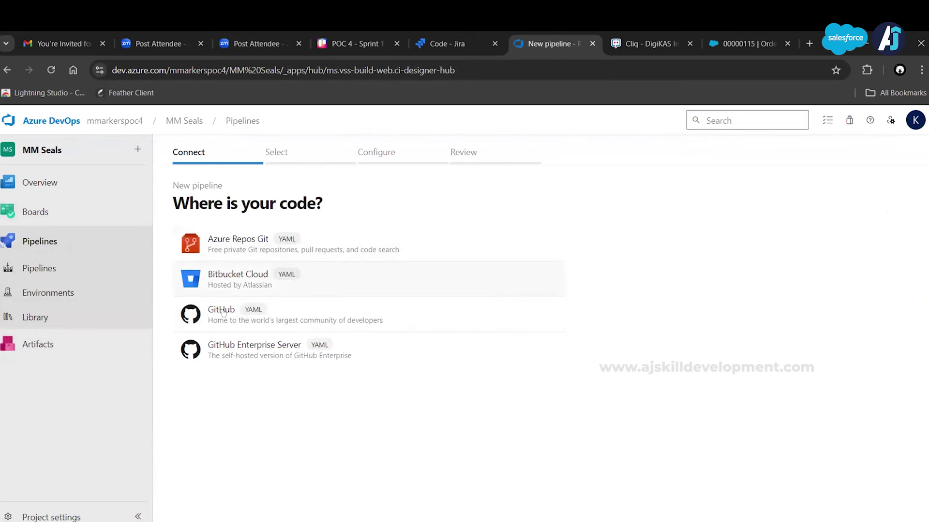
click(54, 295)
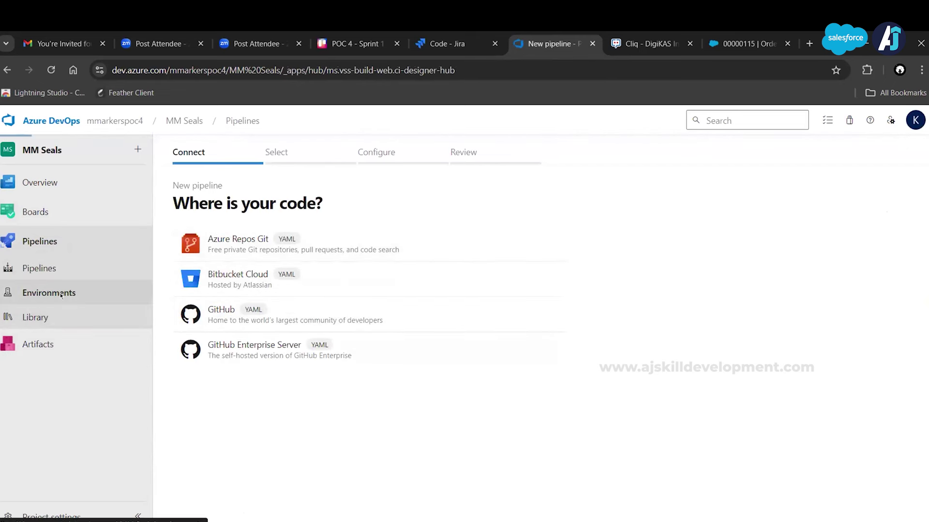
click(515, 405)
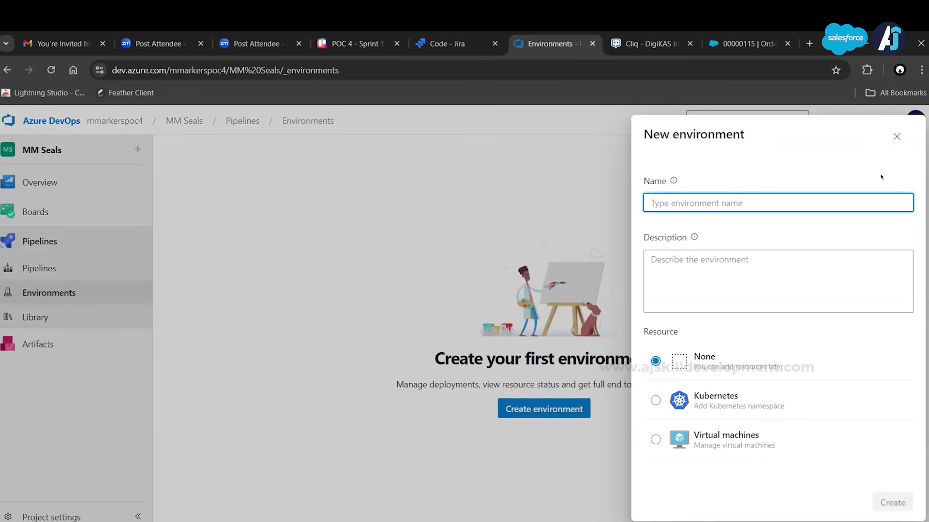
click(896, 137)
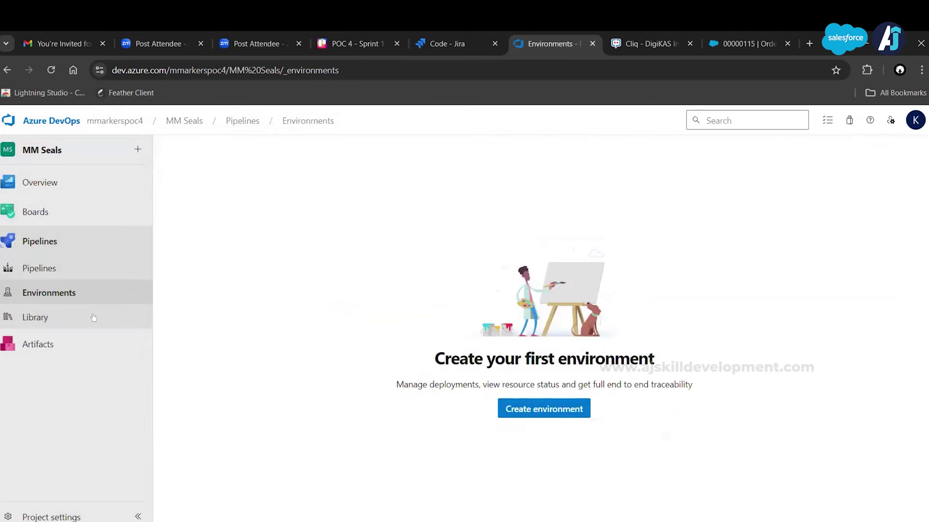
click(37, 345)
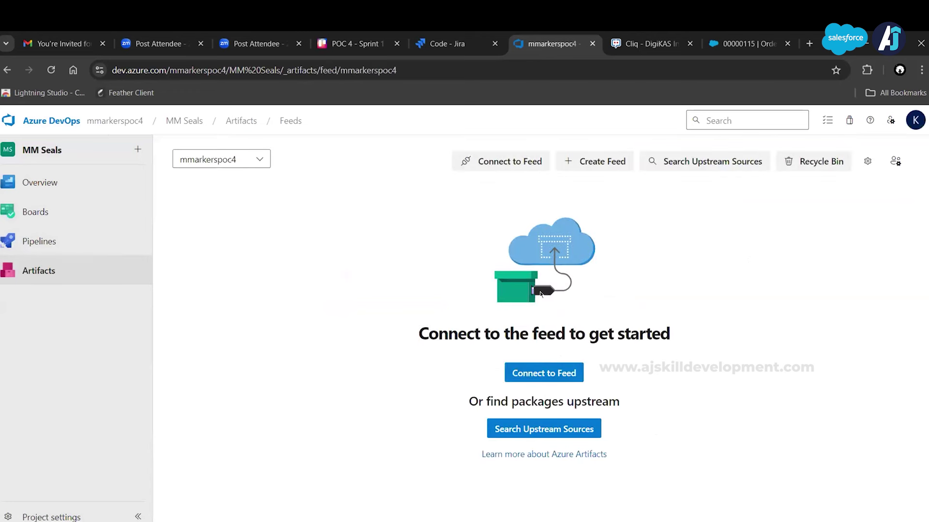
- View the Connect to feed instructions and package types for the mmarkerspoc4 feed
click(521, 373)
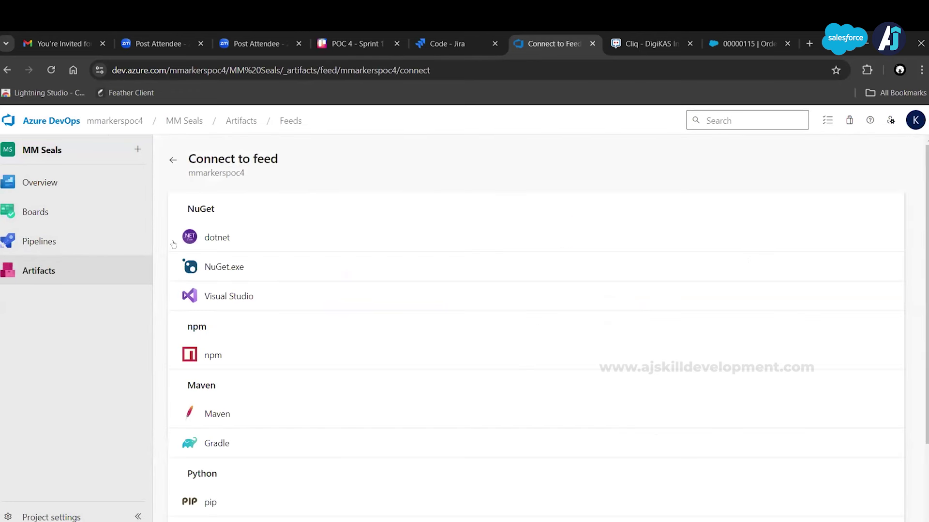
scroll(274, 339, down, 2)
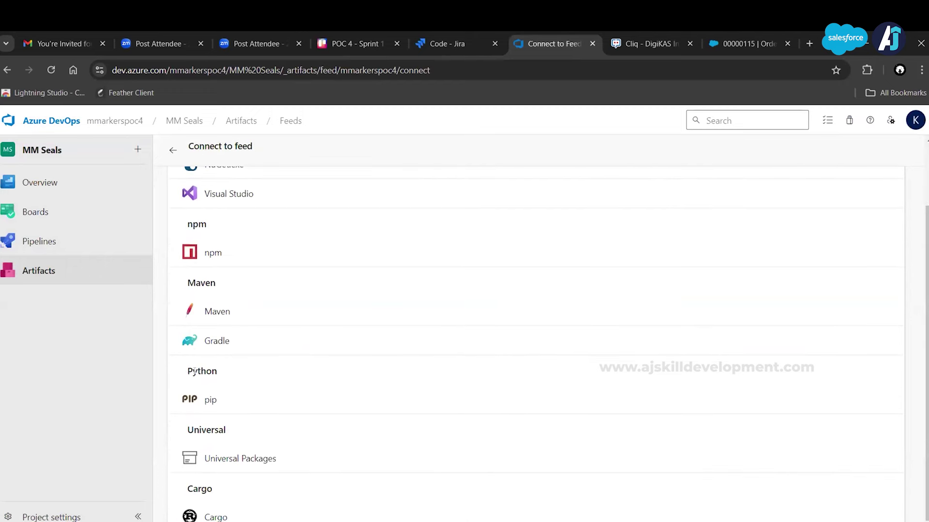
scroll(497, 356, up, 2)
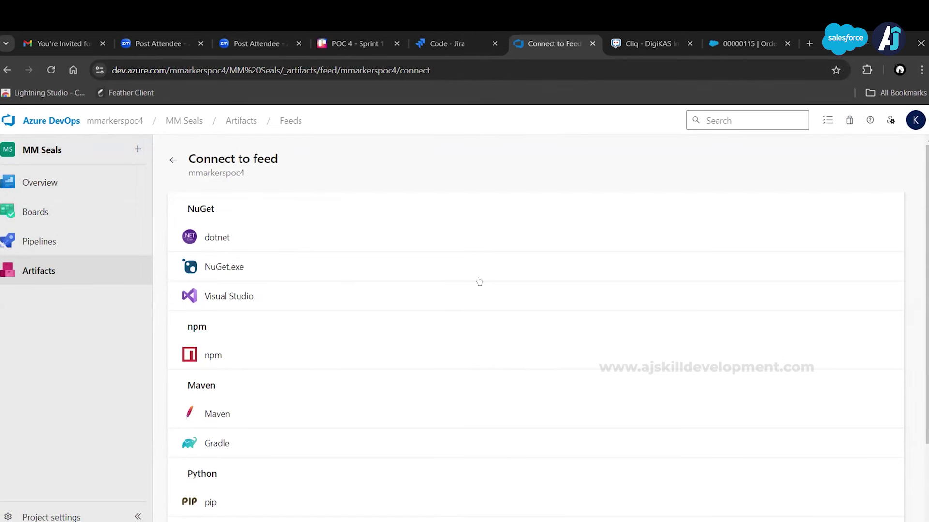
- Open Jira's Sample Demo Project board, then the SPRINT 2 work item's activity history
click(438, 51)
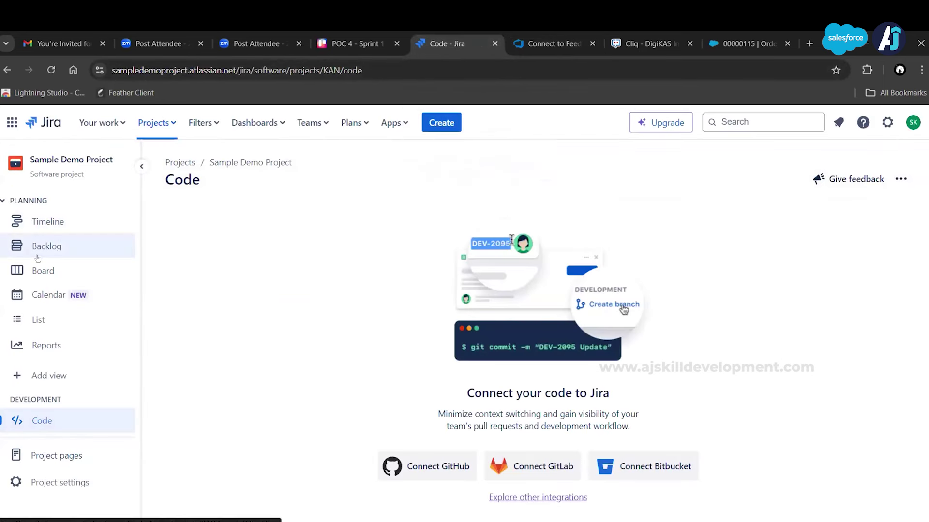
click(43, 271)
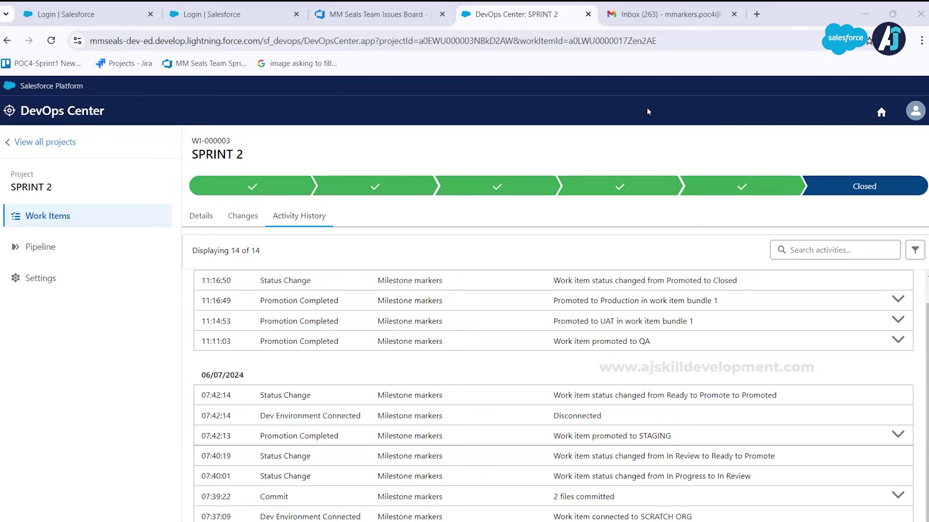
click(475, 192)
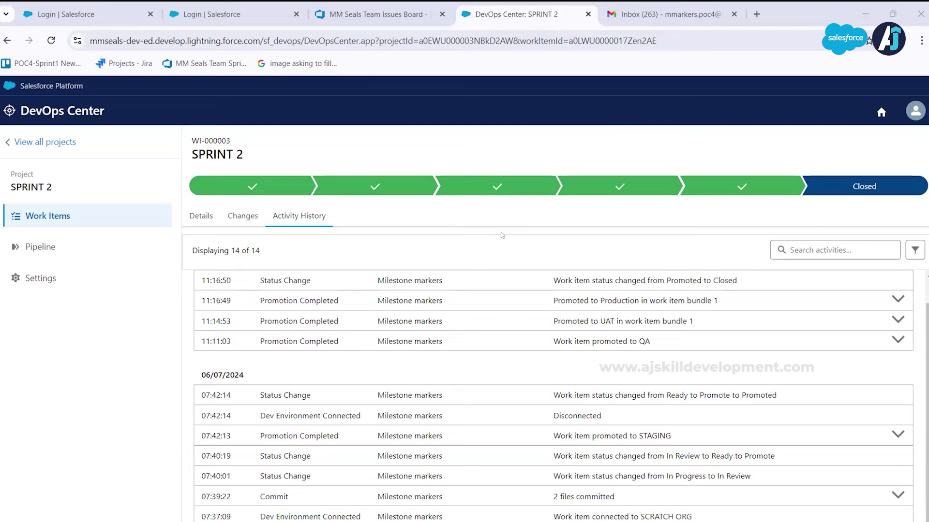
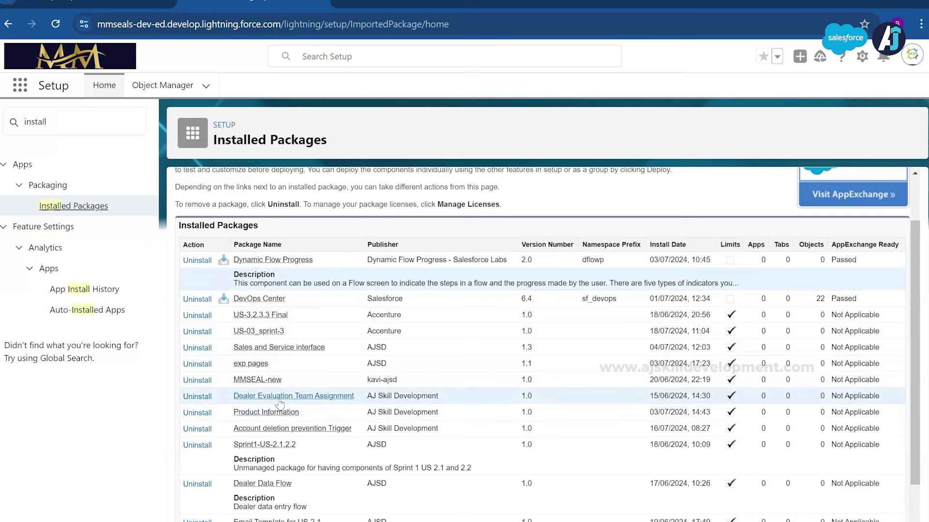
- List the Dealer Evaluation Team Assignment package's components: Lead Status field and Lead_Record_Assignment_to_Queue flow
click(274, 399)
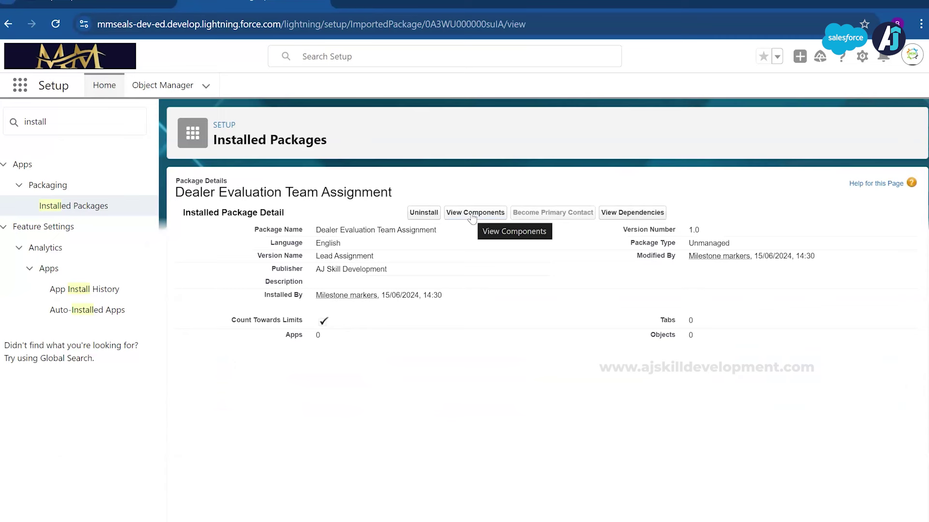
click(473, 215)
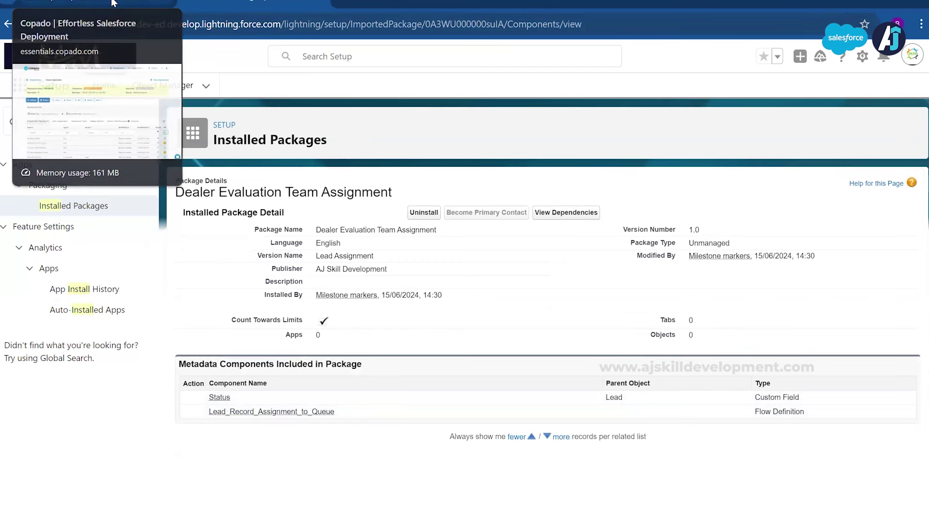
click(111, 4)
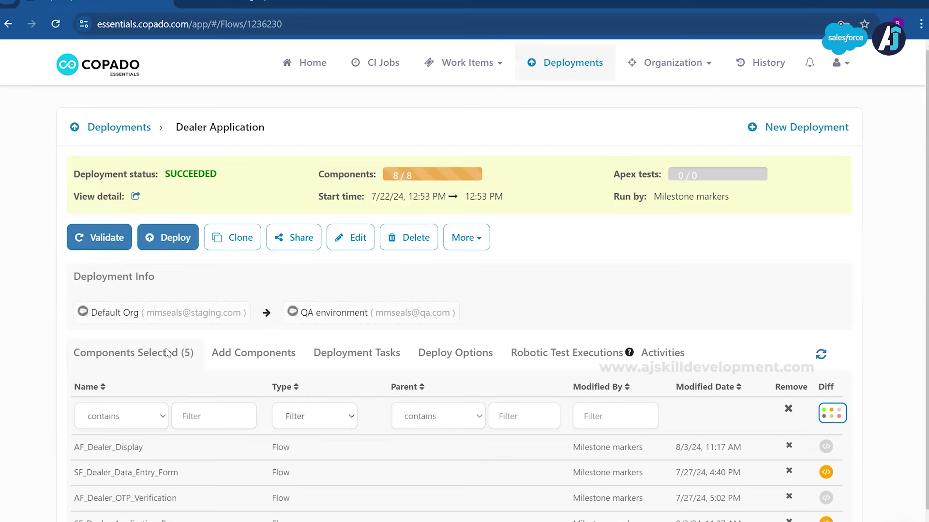
- Sort the Dealer Application deployment's five selected components by name and show the More actions
click(81, 394)
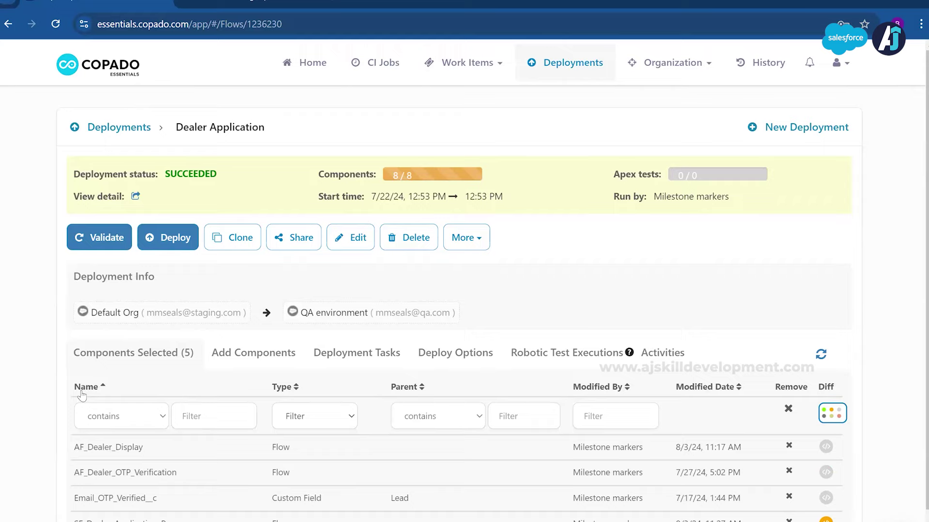
scroll(81, 396, down, 1)
scroll(82, 393, down, 1)
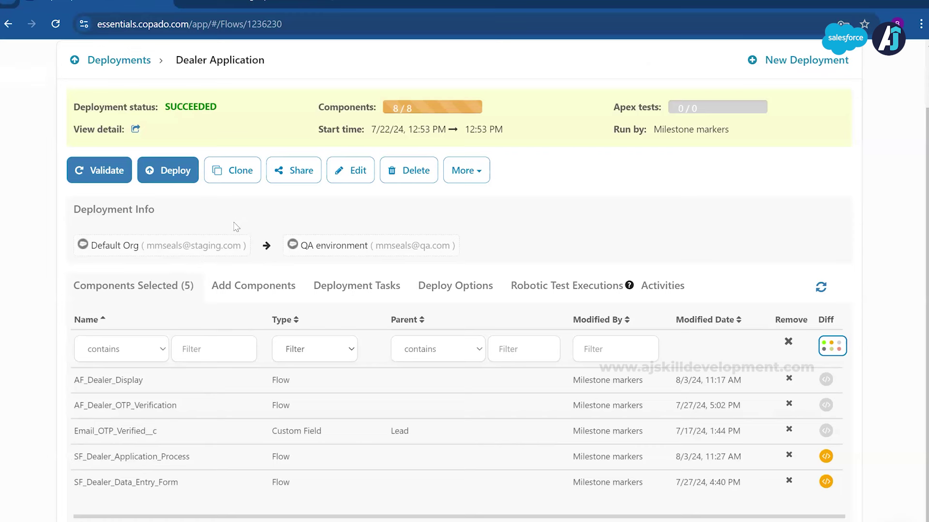
click(465, 172)
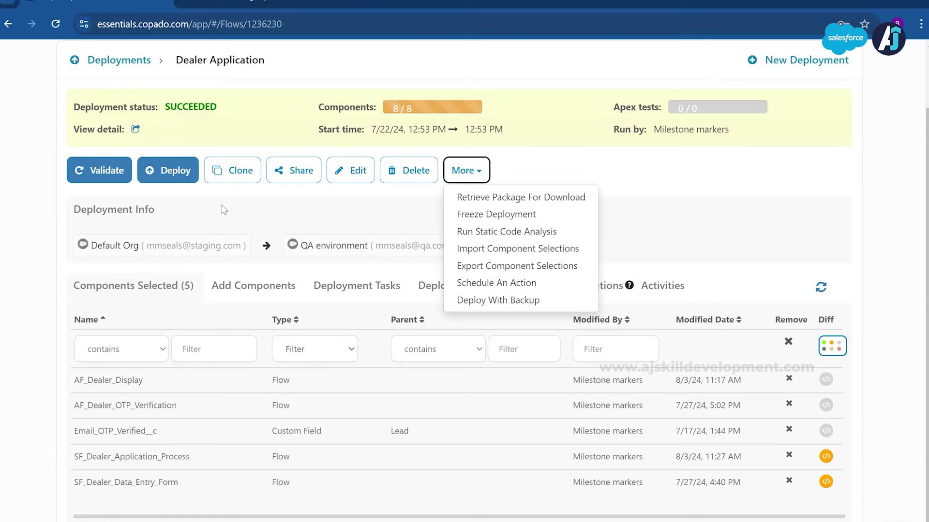
- Check the deployment's detailed results, view the three Staging CI jobs, then reach the Deployments page
click(135, 129)
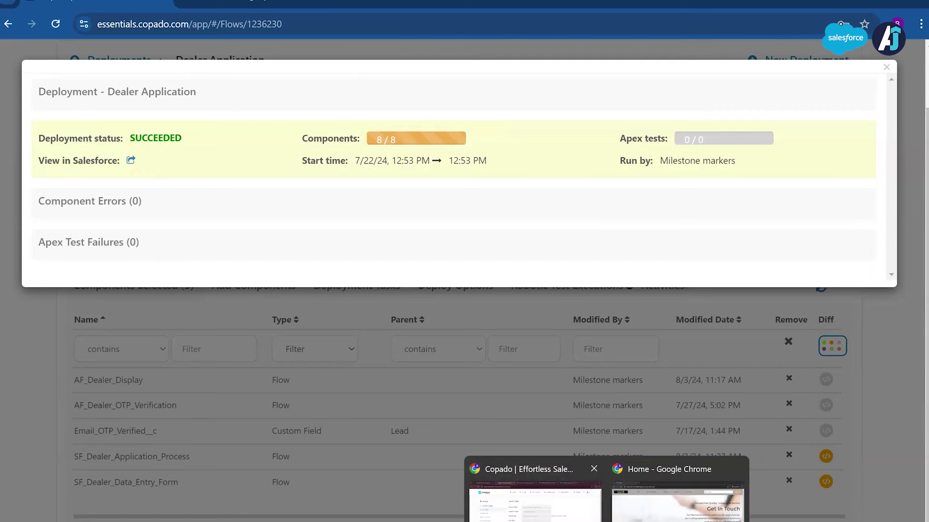
click(532, 499)
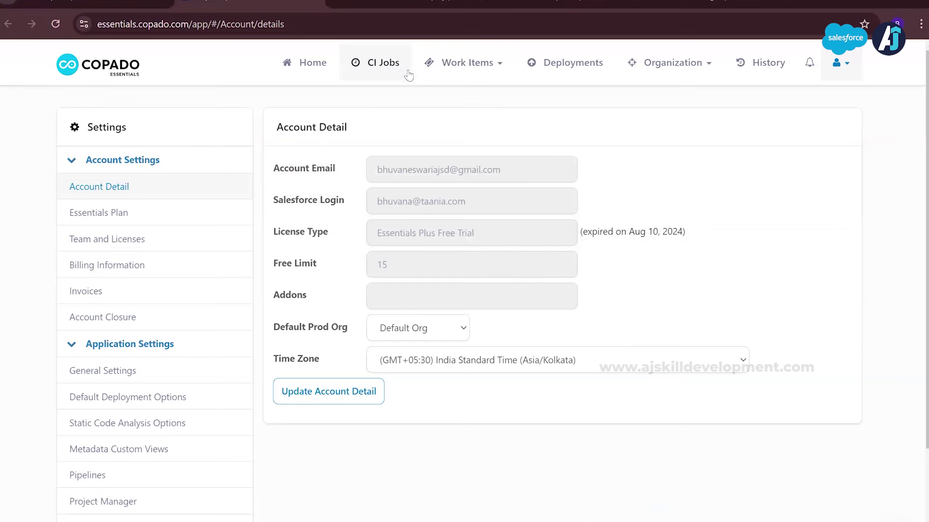
click(370, 73)
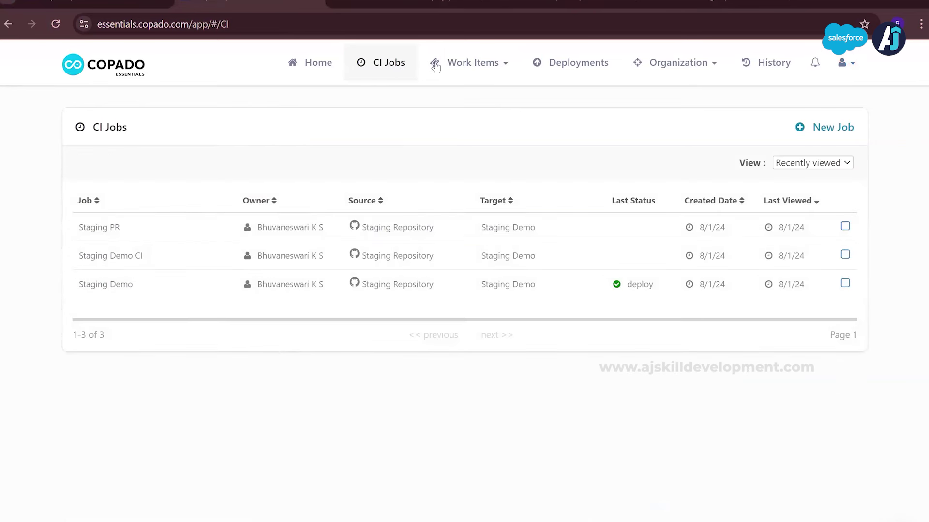
click(464, 67)
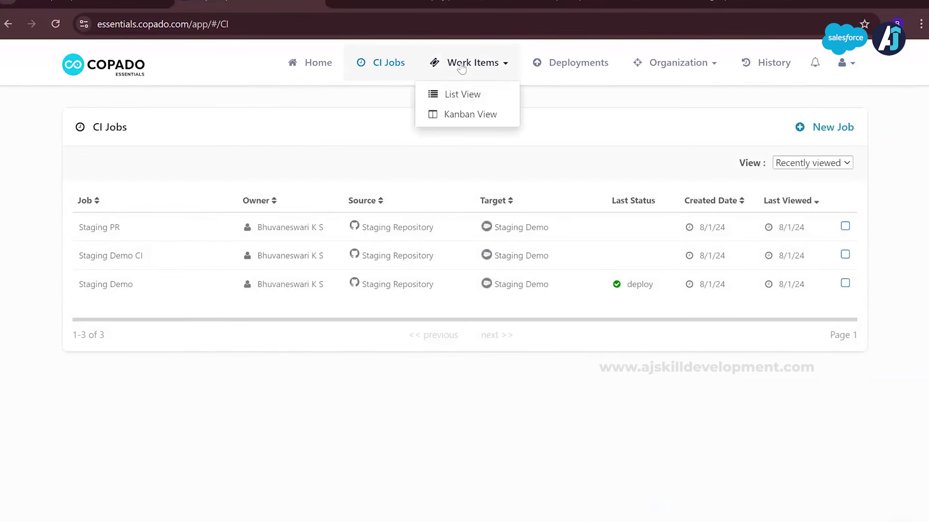
click(468, 67)
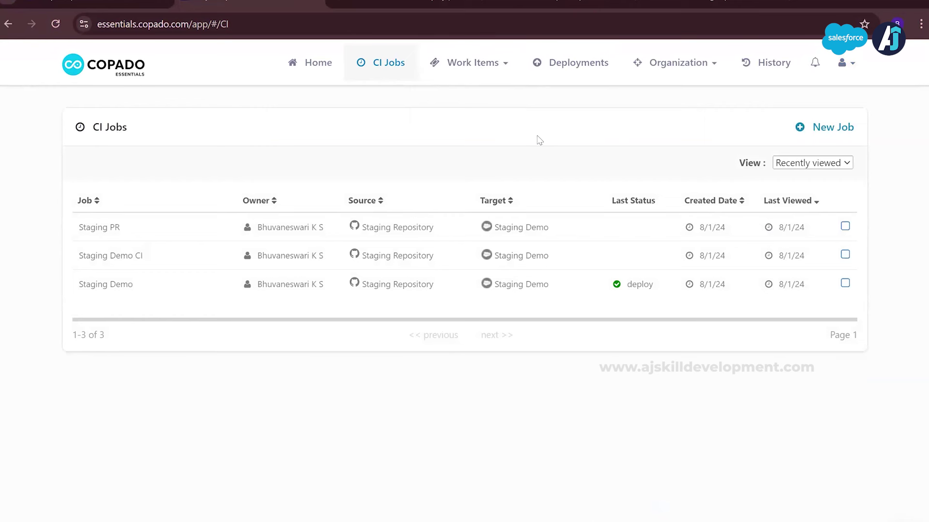
click(564, 73)
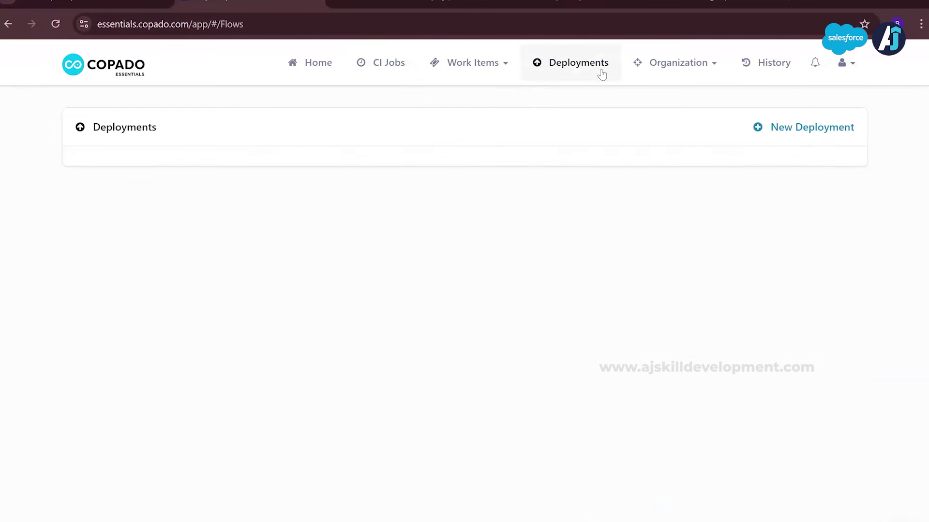